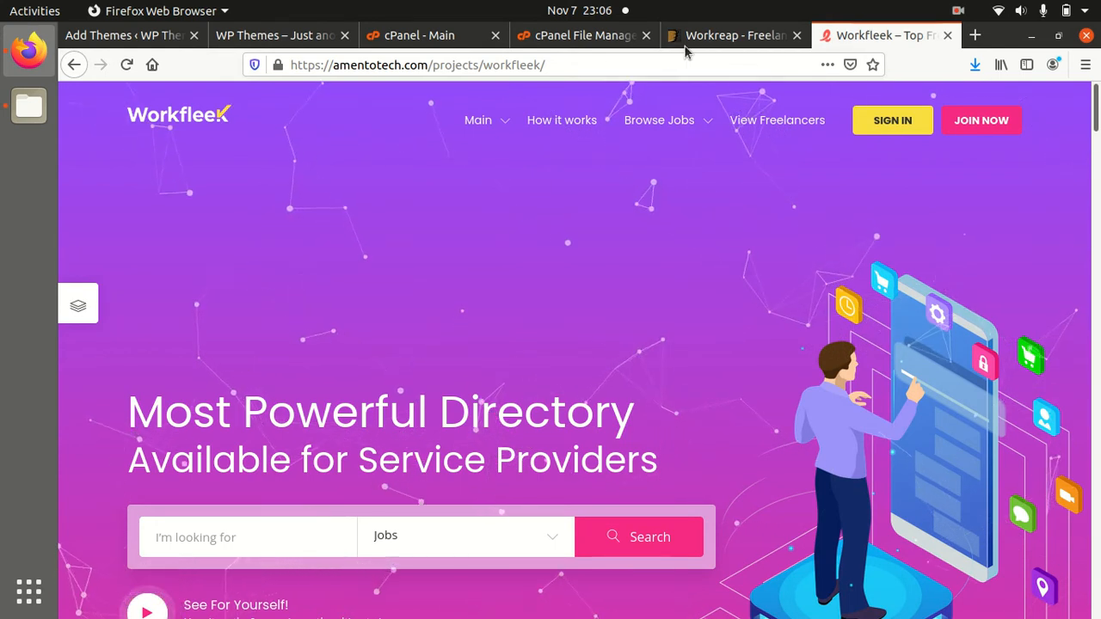
Switch to the Workreap theme page on ThemeForest and examine the theme's title
click(711, 45)
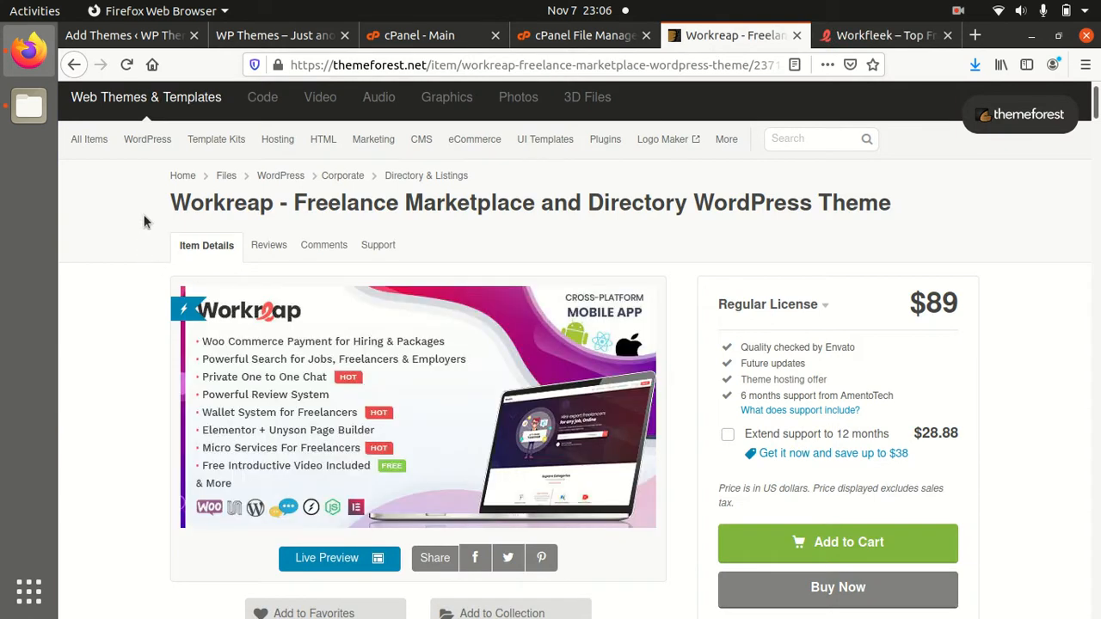
drag(169, 217, 248, 214)
drag(344, 211, 888, 200)
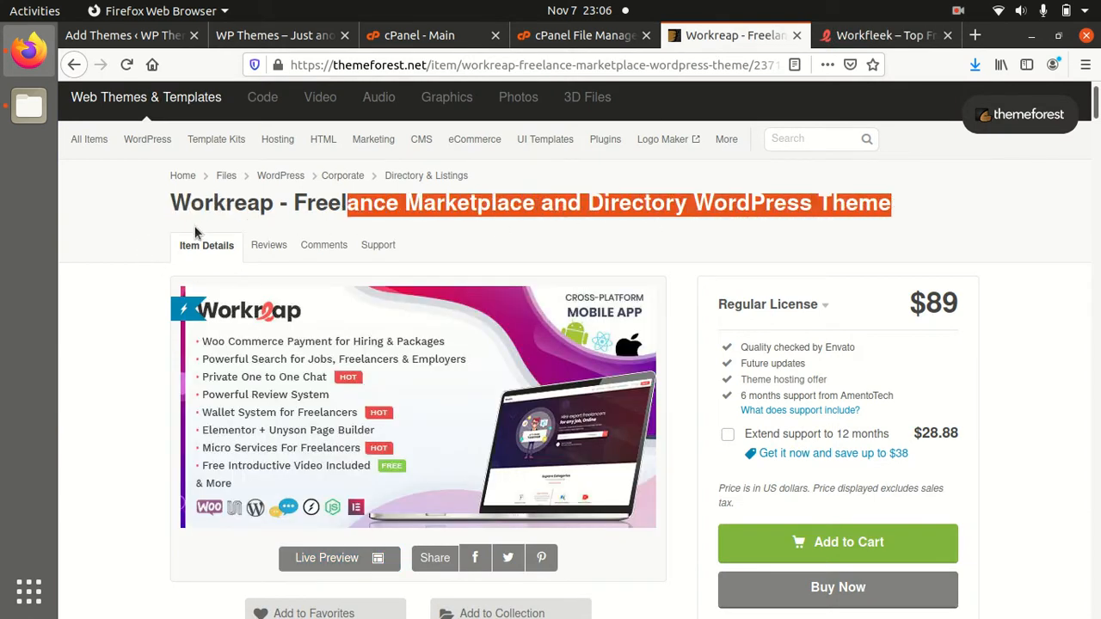
click(144, 228)
drag(326, 200, 535, 200)
drag(165, 204, 278, 204)
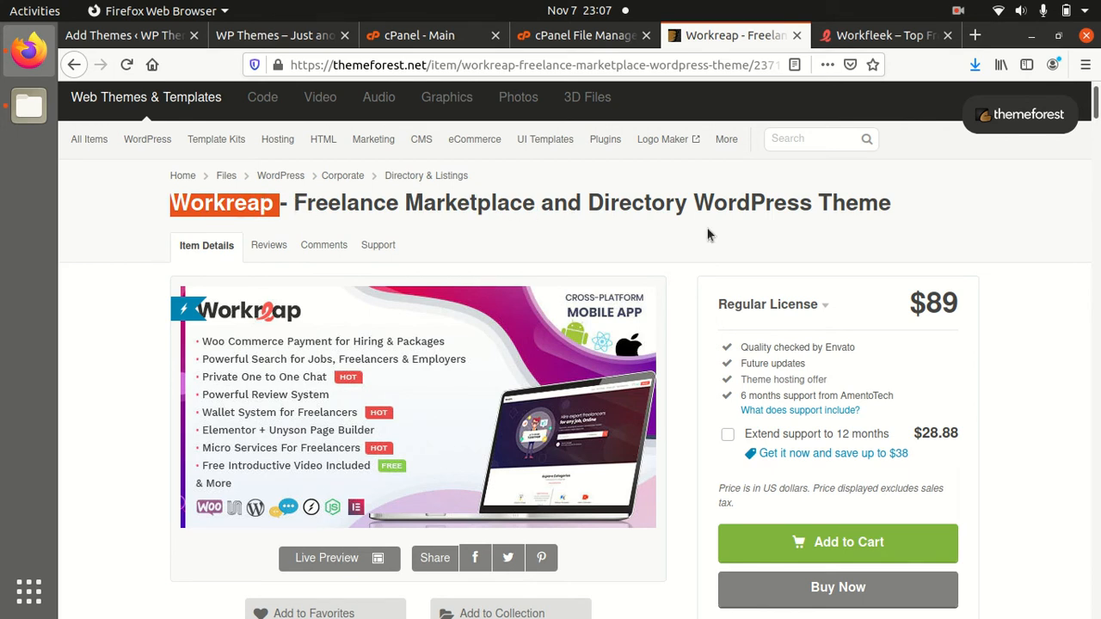
Examine the Workreap theme's author details, sales, creation date and last update date
scroll(776, 249, down, 5)
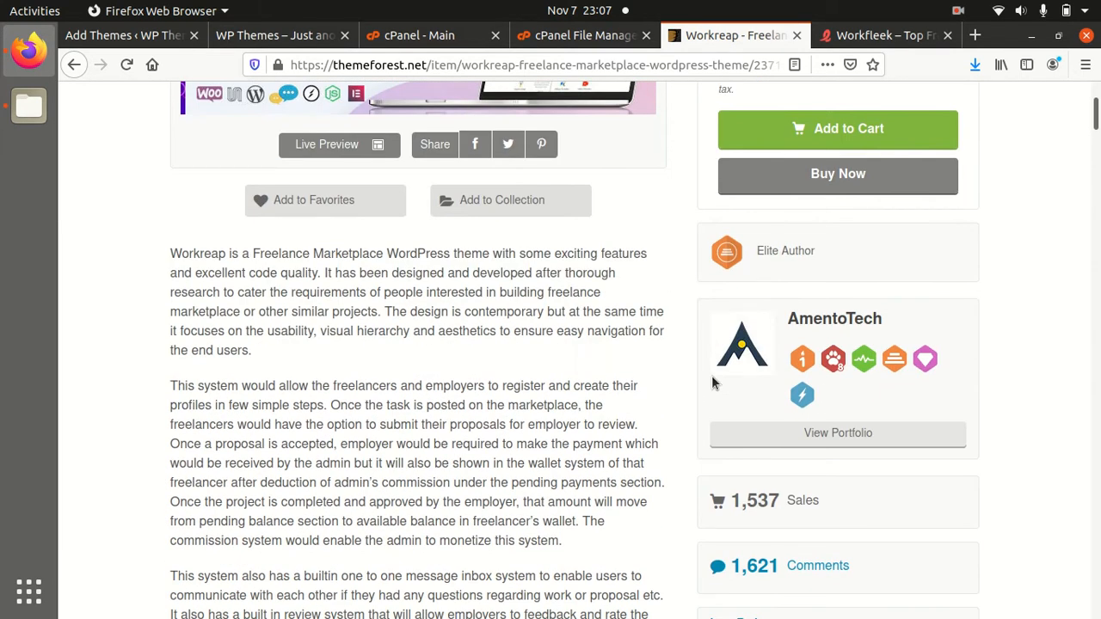
drag(924, 334, 821, 322)
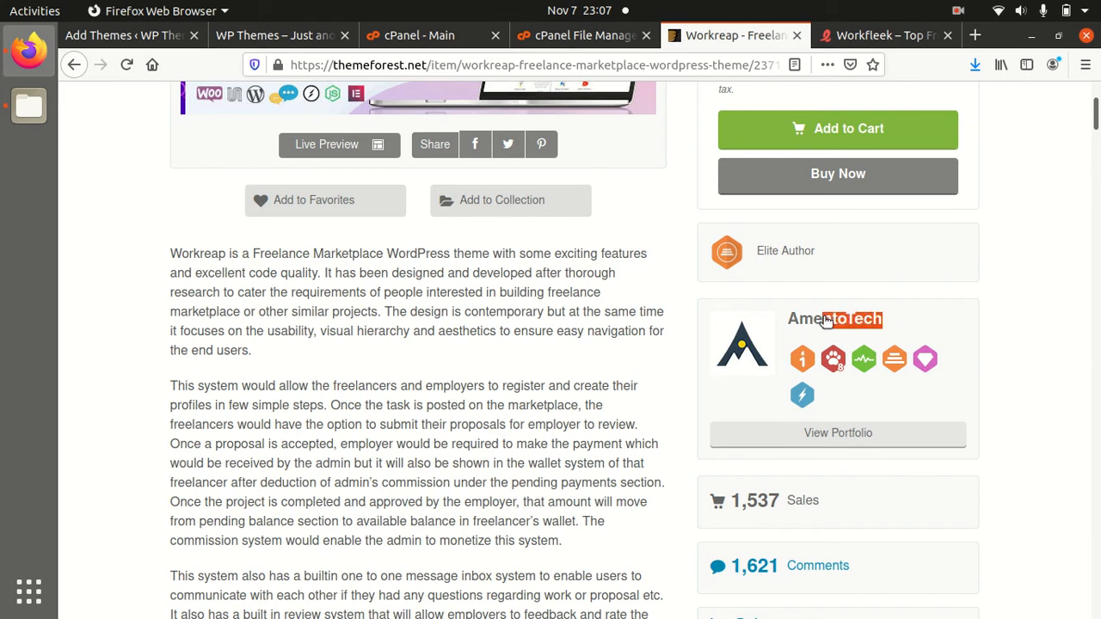
drag(827, 254, 742, 251)
scroll(902, 309, down, 4)
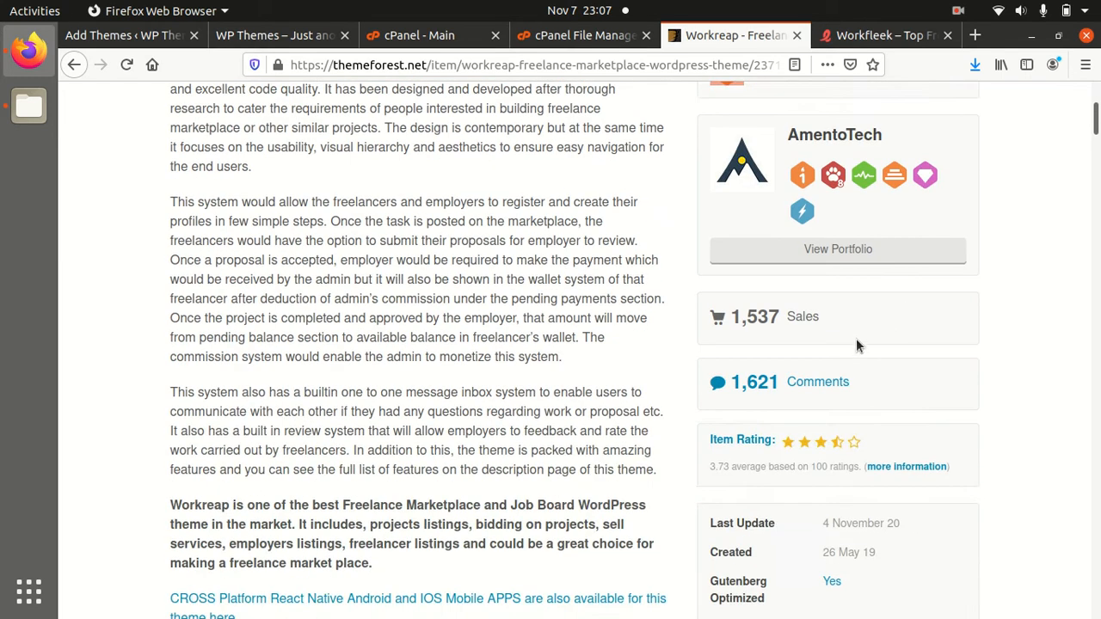
drag(877, 369, 811, 375)
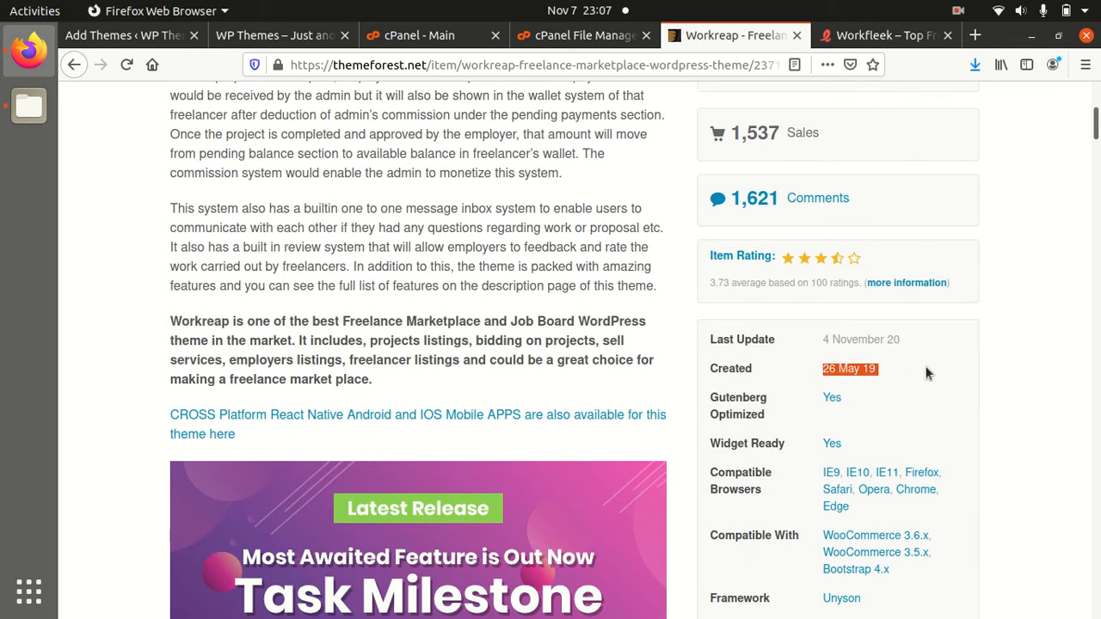
drag(921, 339, 828, 338)
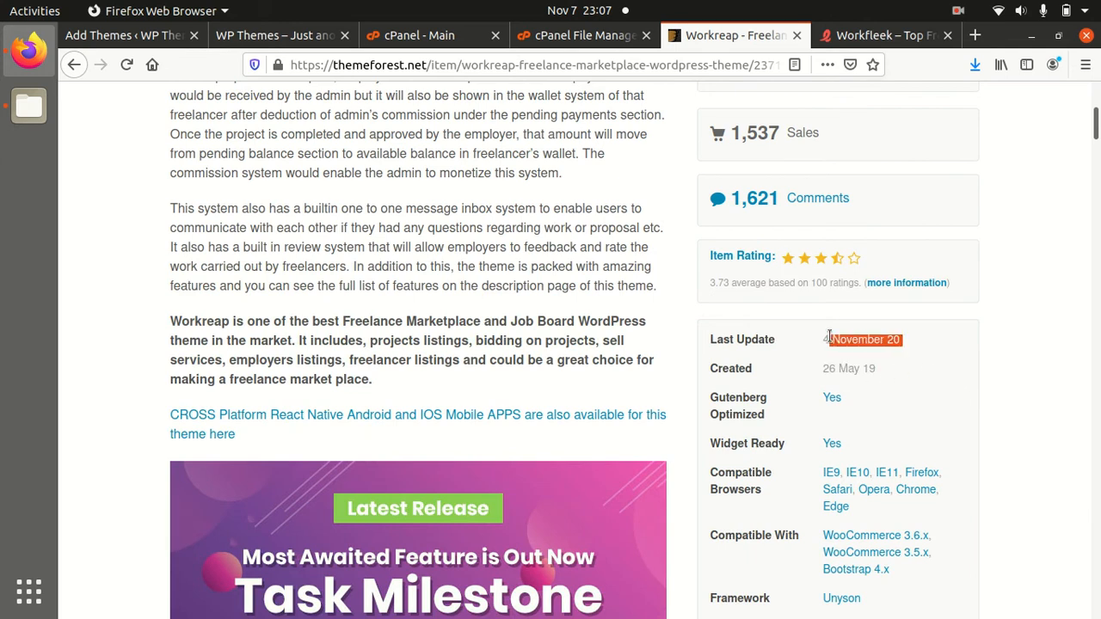
scroll(474, 393, down, 4)
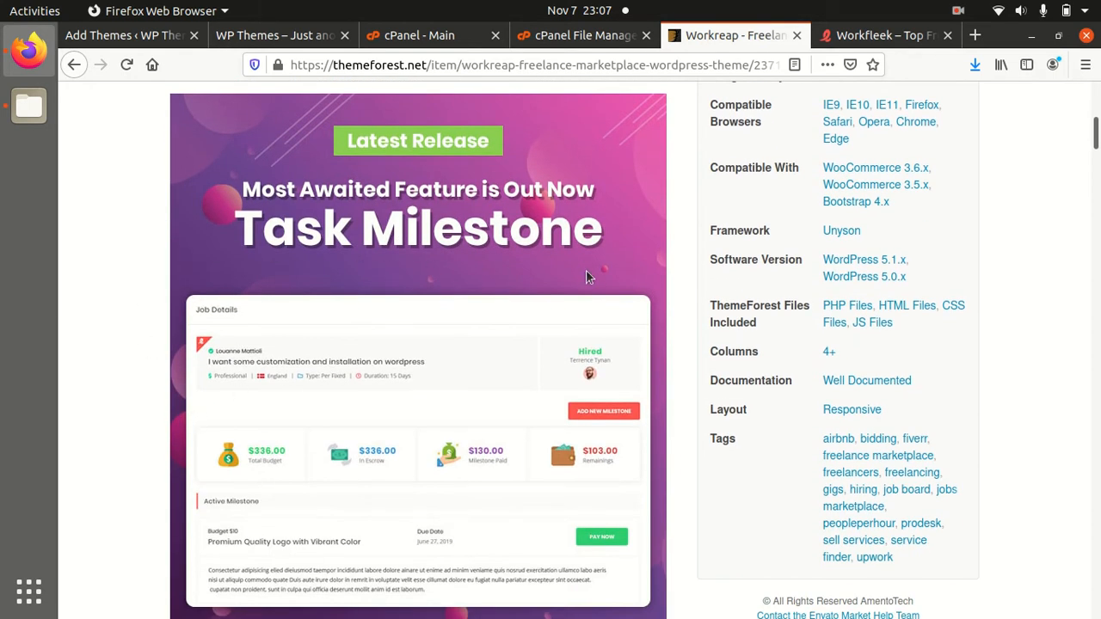
Review the feature sections of the Workreap description, check the CometChat demo and return to the theme page
scroll(576, 300, down, 1)
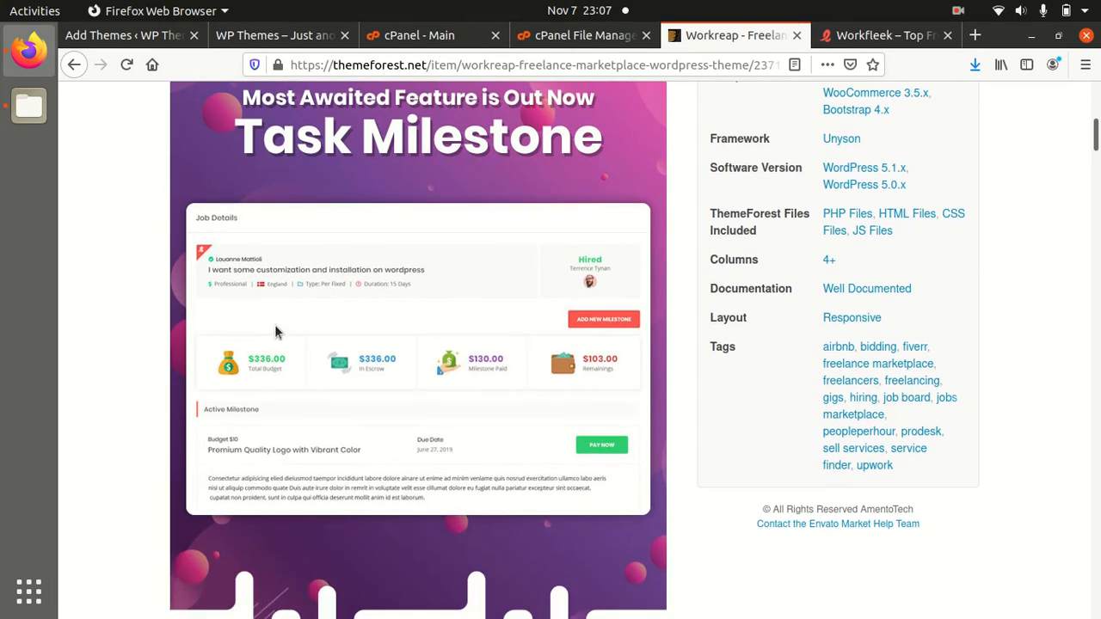
scroll(276, 331, down, 5)
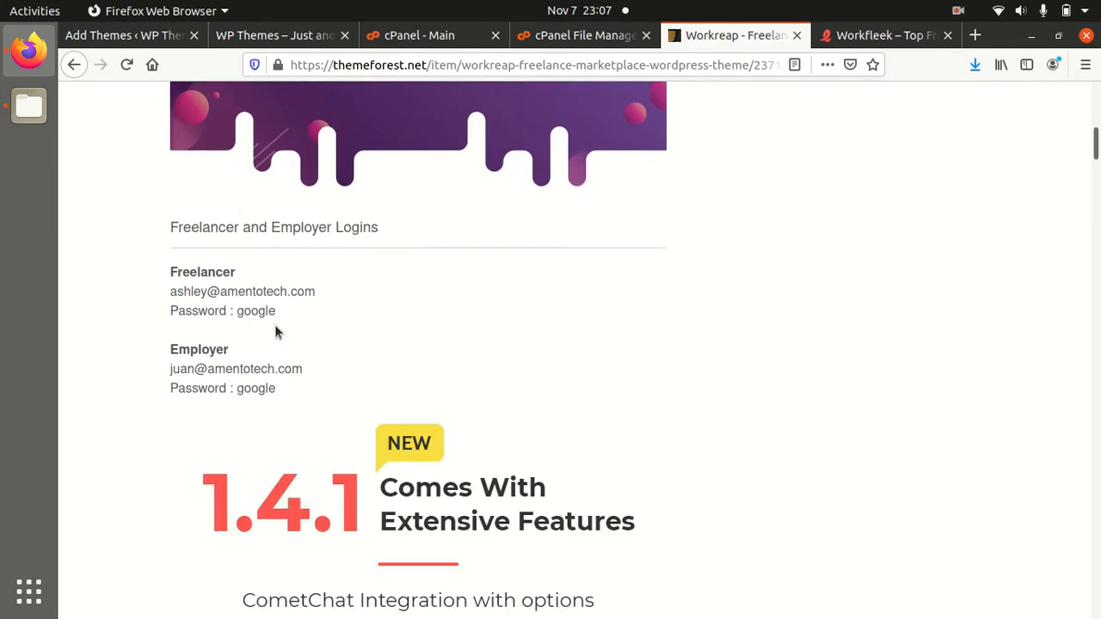
scroll(275, 332, down, 3)
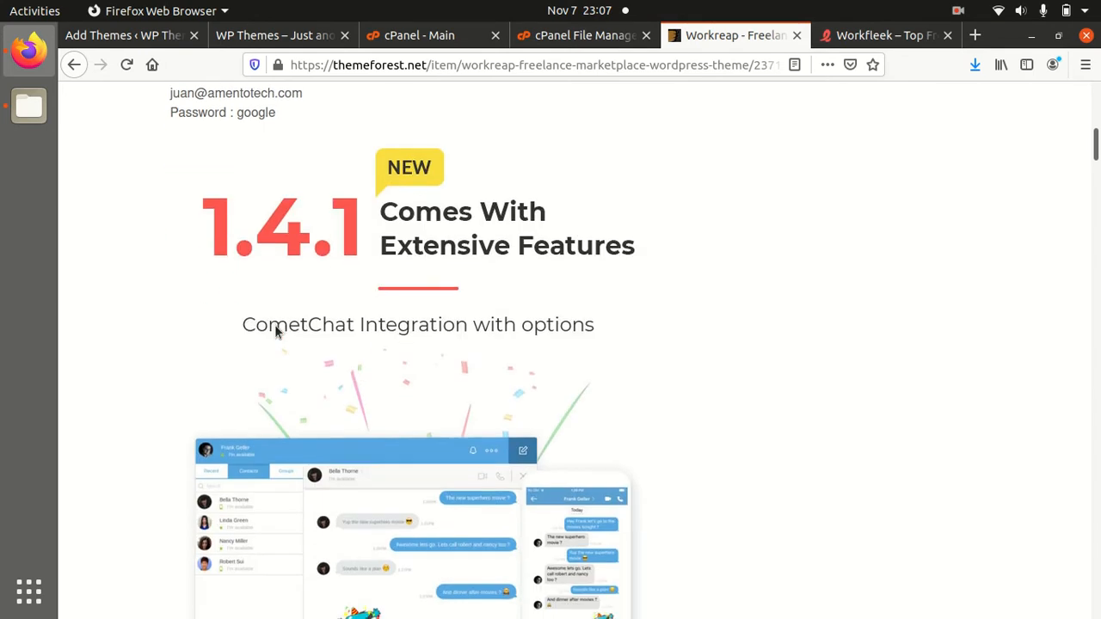
scroll(664, 269, down, 2)
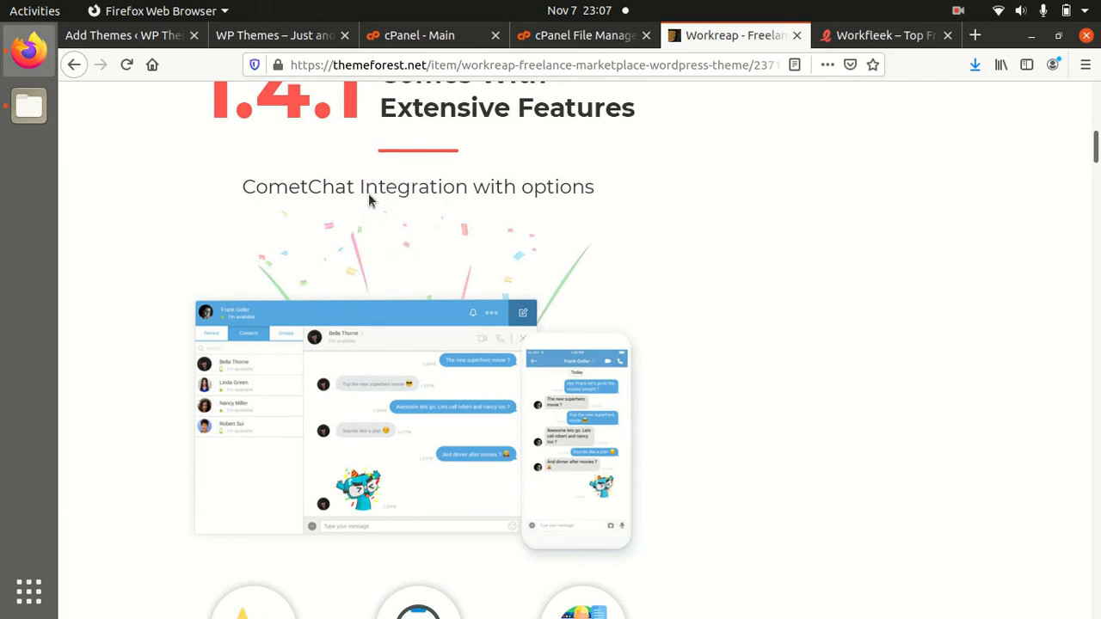
scroll(600, 306, down, 6)
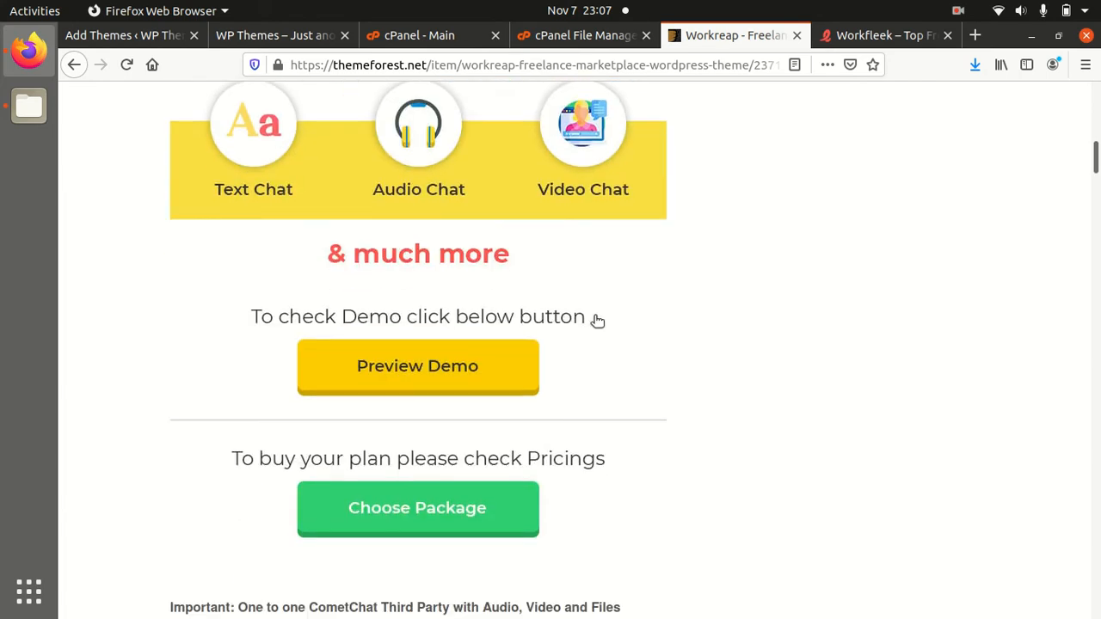
scroll(613, 322, down, 2)
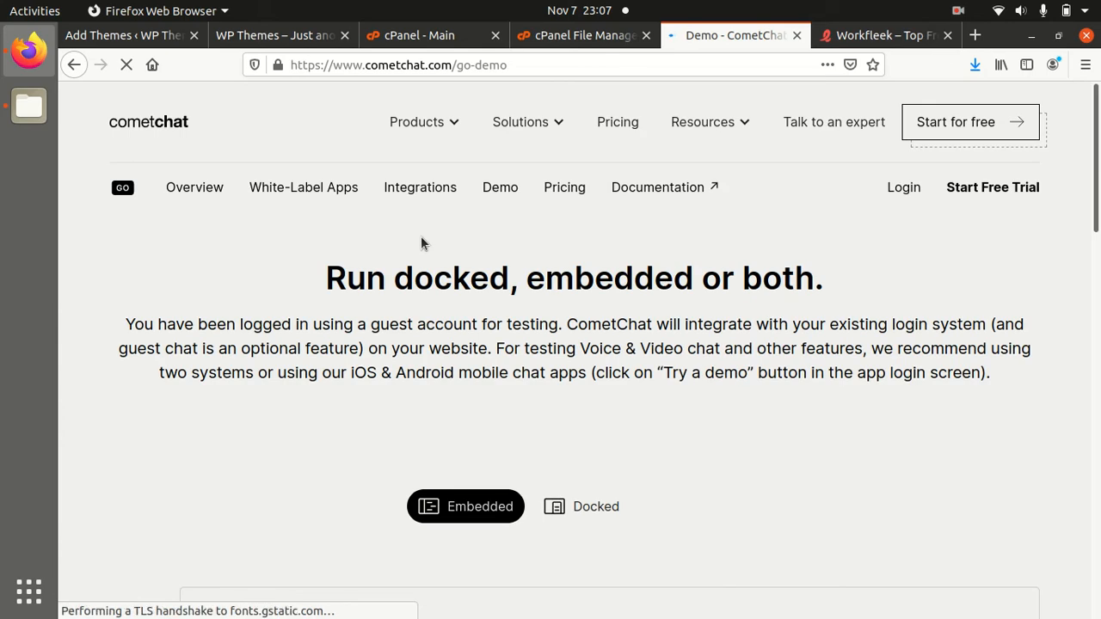
click(76, 69)
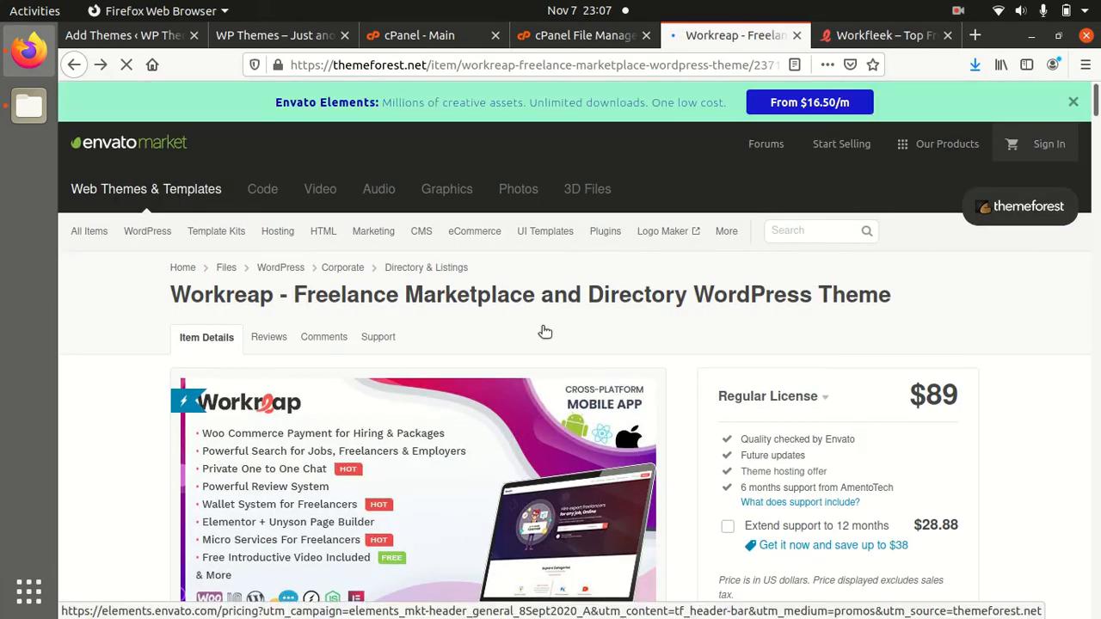
Open the live preview of the Workreap theme and remove the Envato frame around it
scroll(514, 389, down, 2)
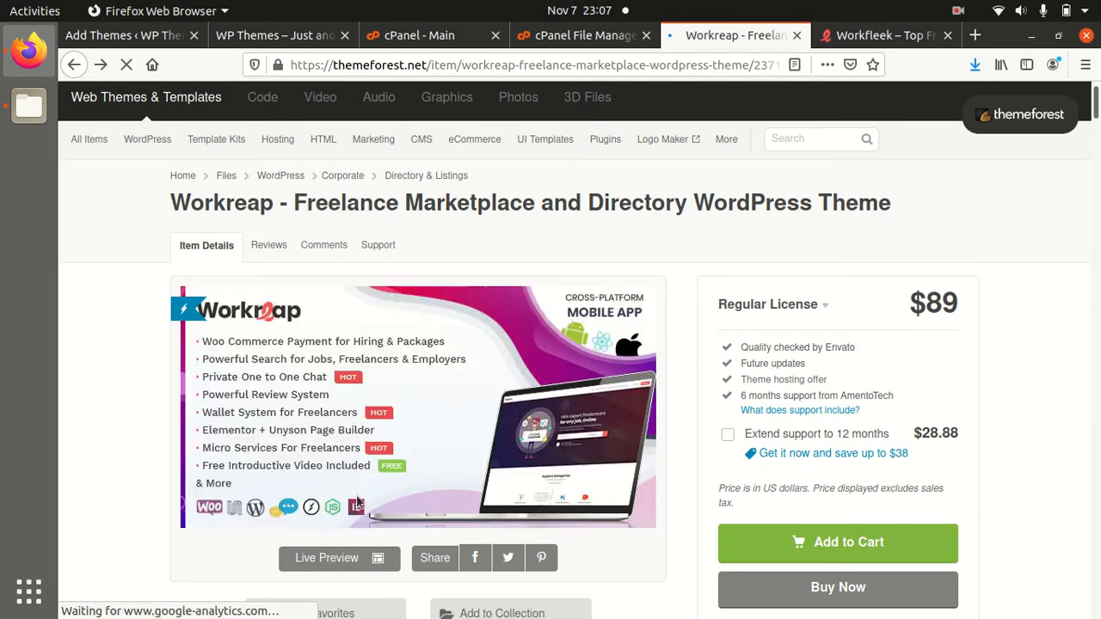
click(331, 555)
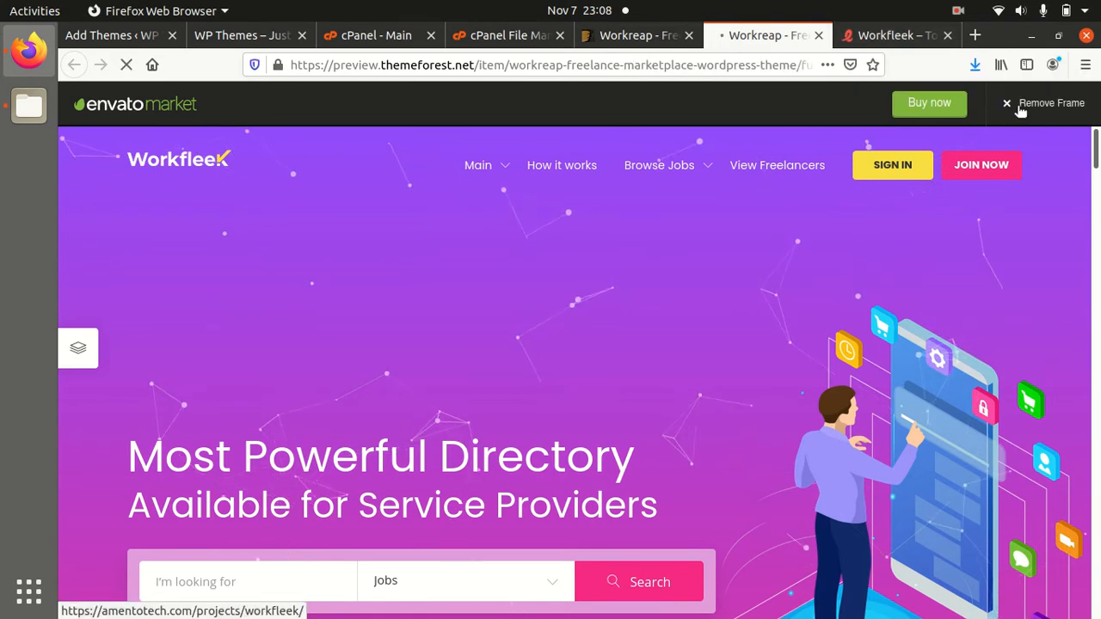
click(1020, 112)
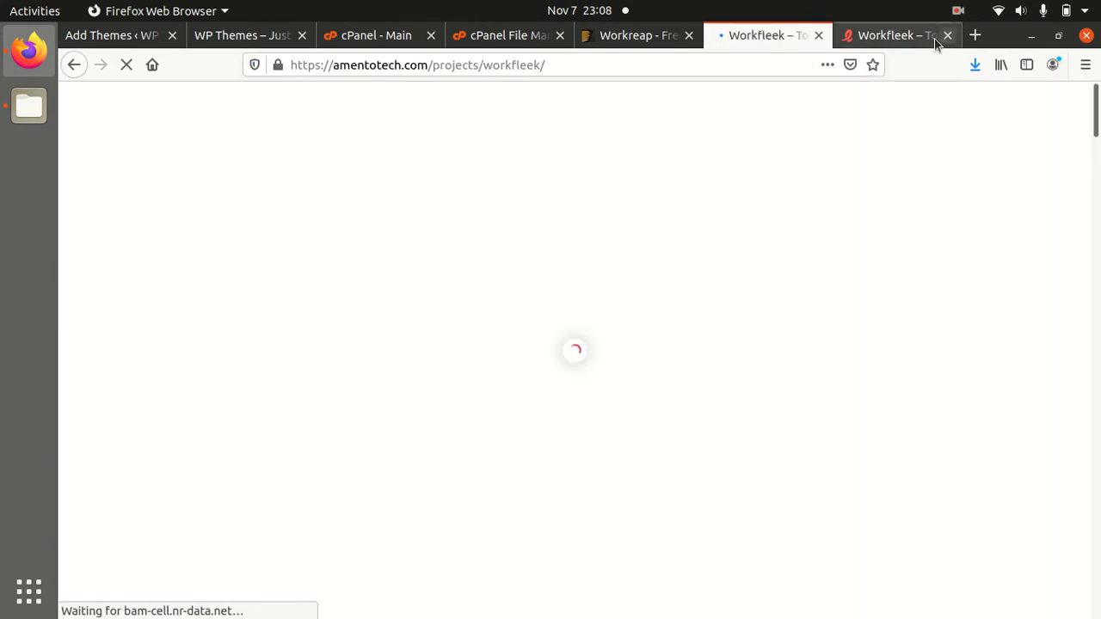
Examine the already loaded Workfleek demo homepage, including its job categories and latest job openings
click(913, 42)
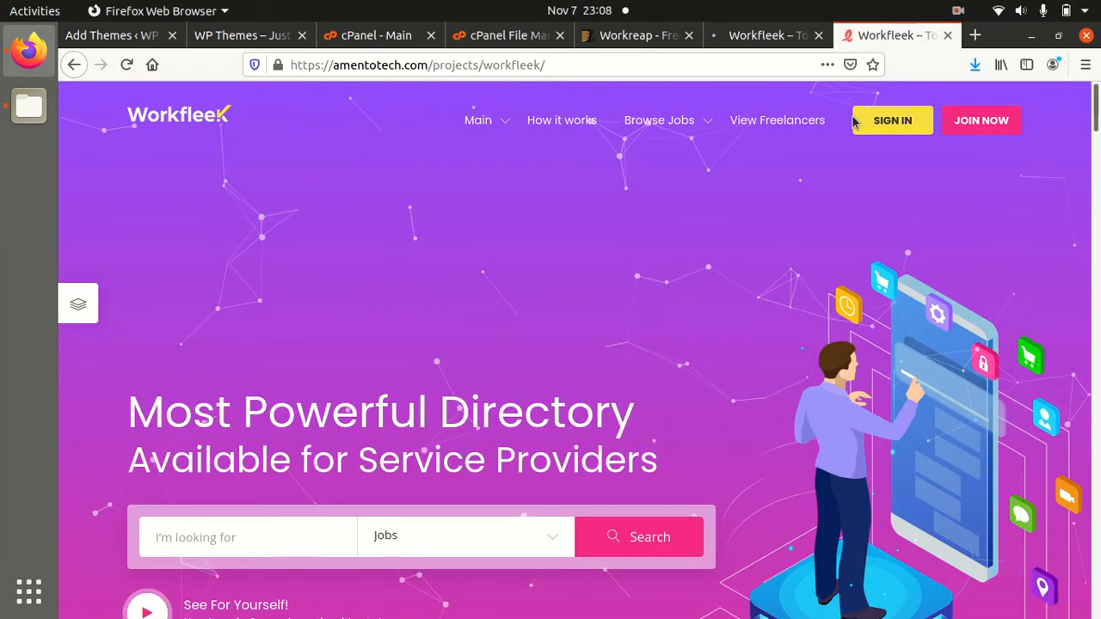
scroll(731, 361, down, 5)
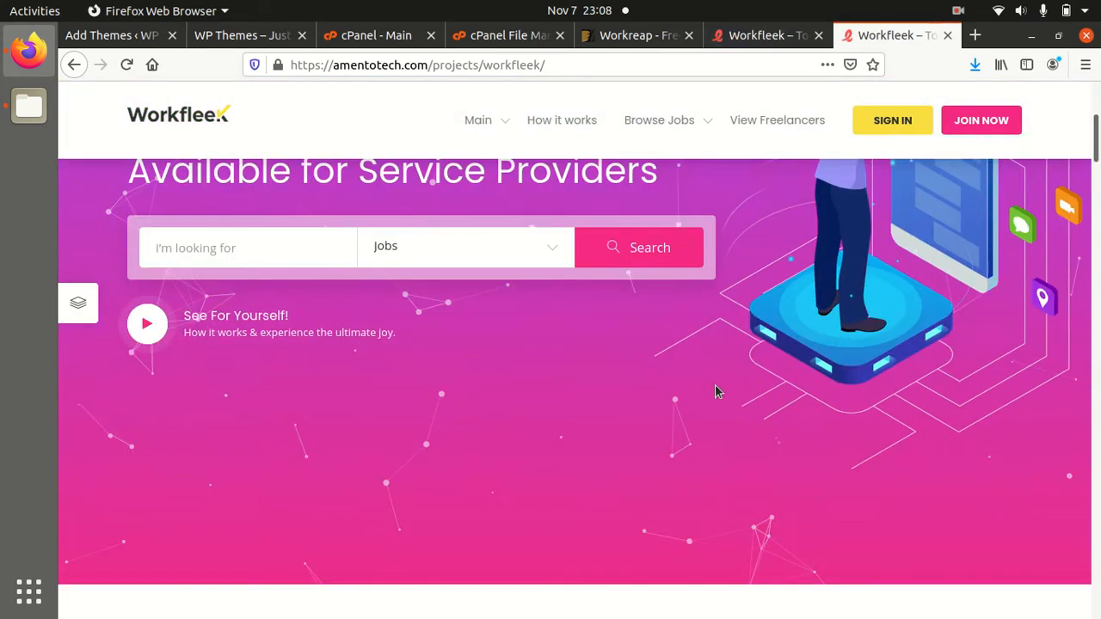
scroll(674, 402, down, 4)
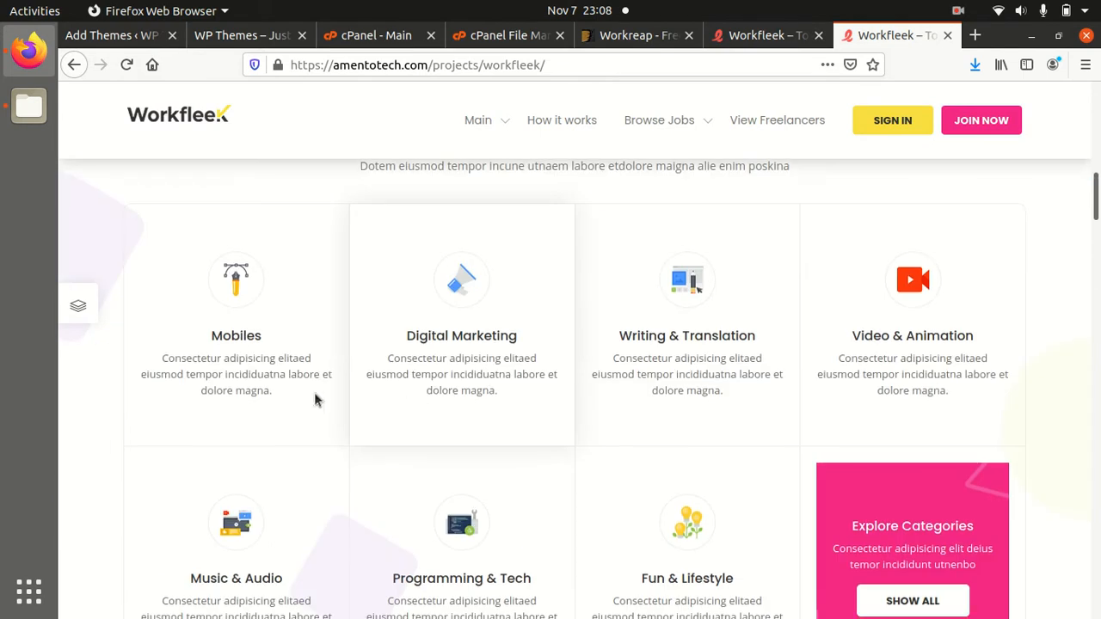
scroll(480, 344, down, 5)
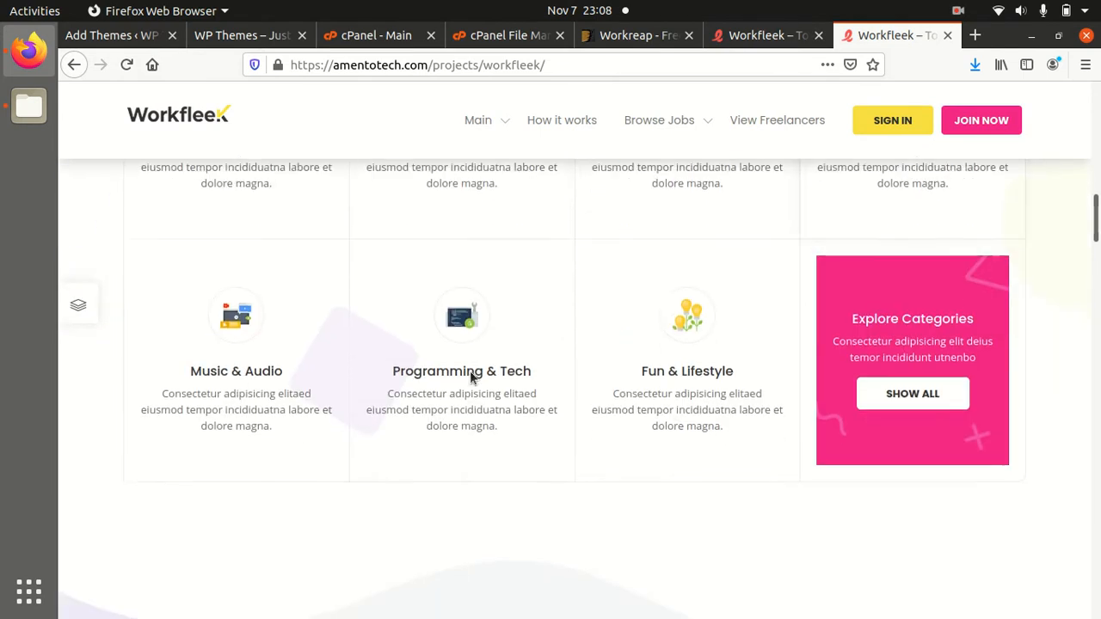
scroll(283, 357, down, 2)
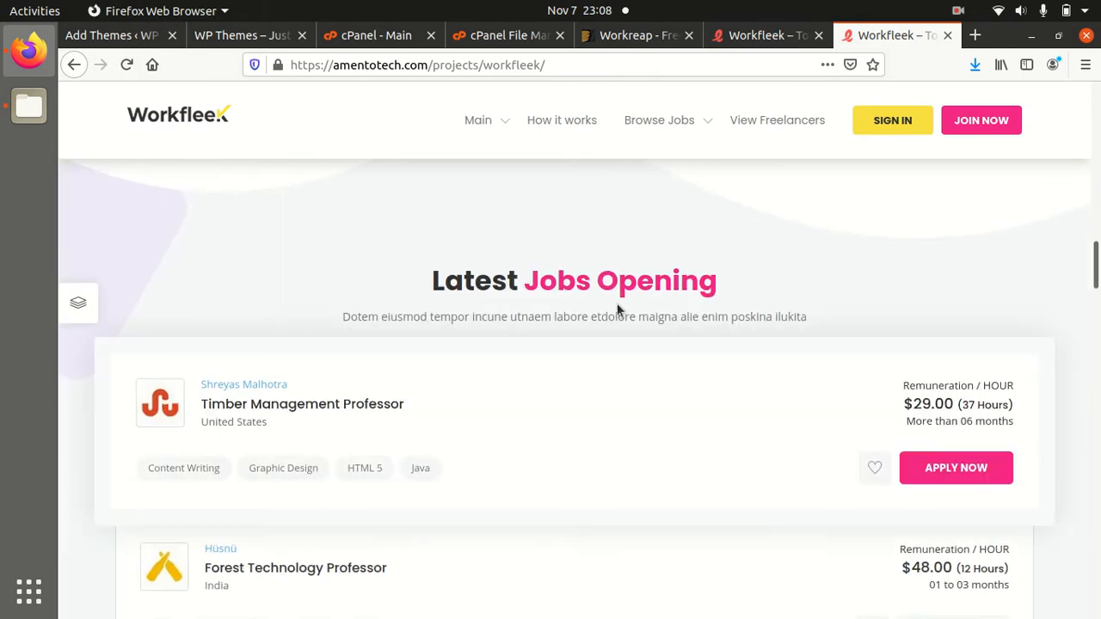
scroll(445, 386, down, 2)
scroll(461, 399, up, 10)
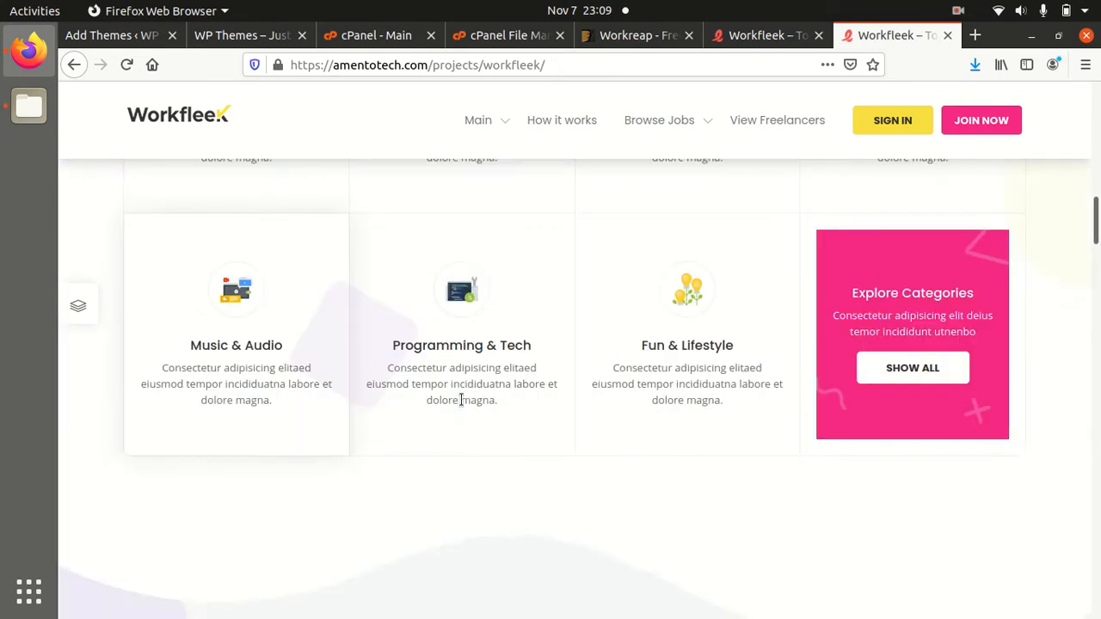
scroll(461, 399, up, 8)
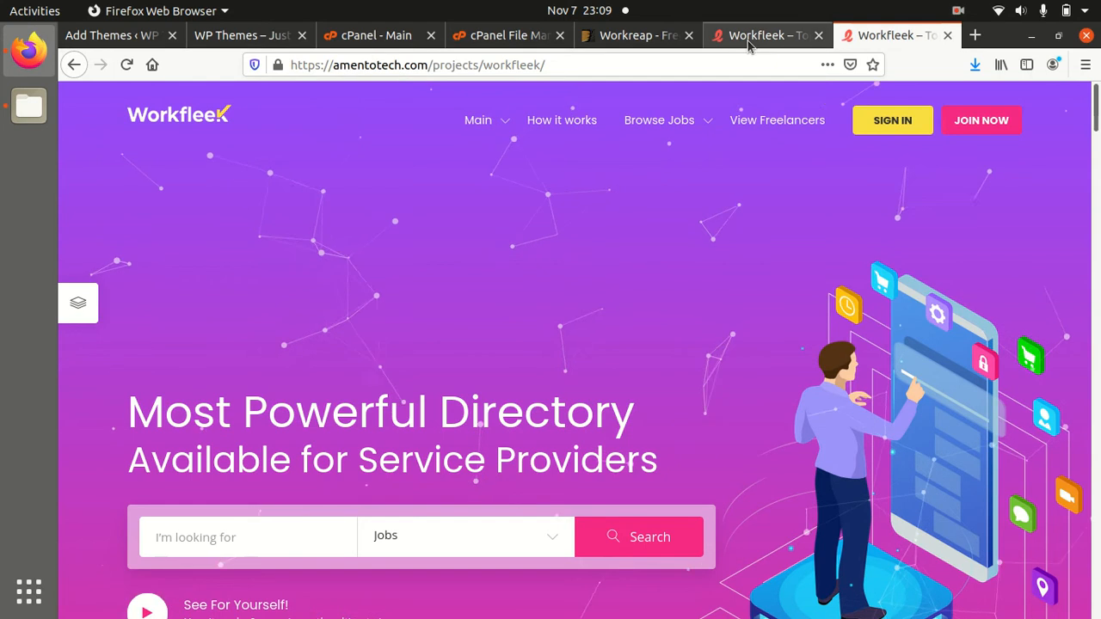
Return to the ThemeForest item page and highlight "Workreap - Freelance Marketplace" in its title
click(645, 36)
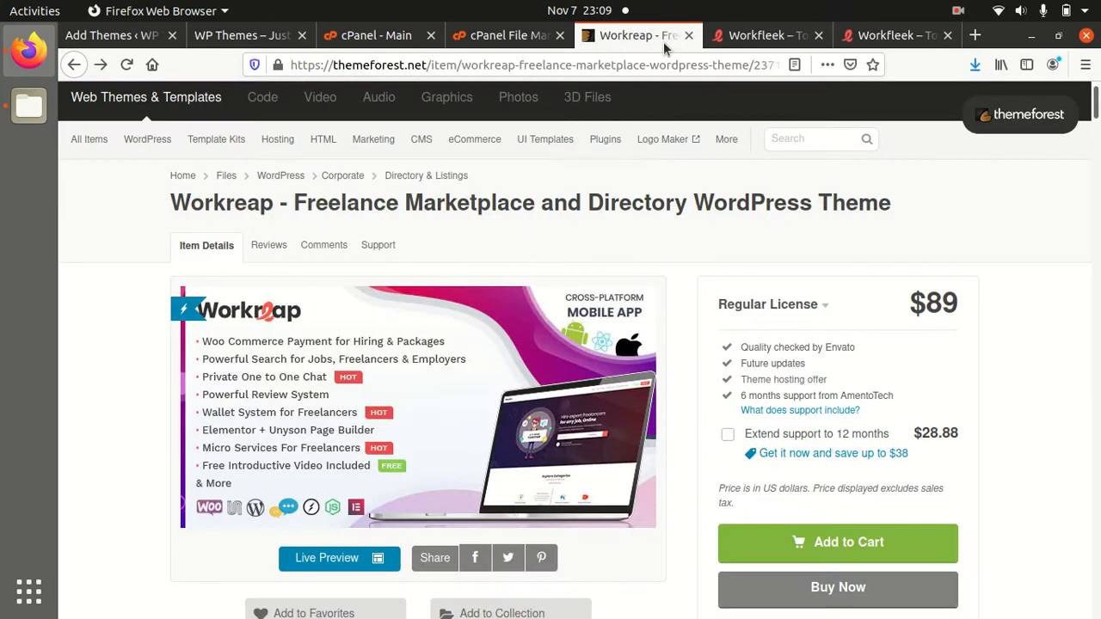
drag(142, 203, 531, 217)
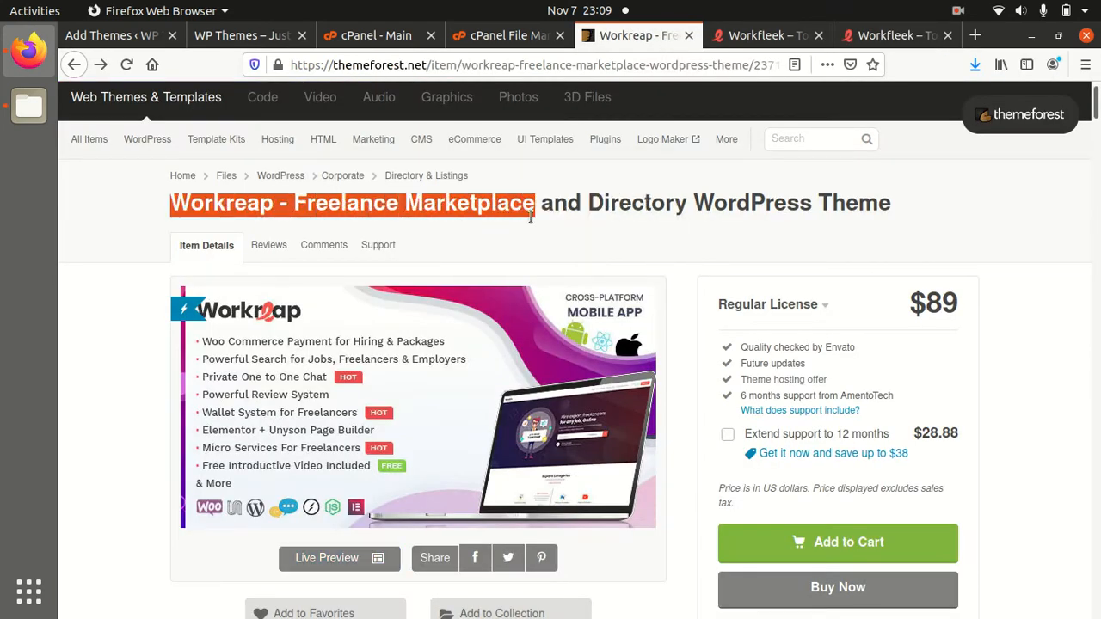
Open the WordPress admin dashboard and view the front page of the WP Themes site
click(125, 36)
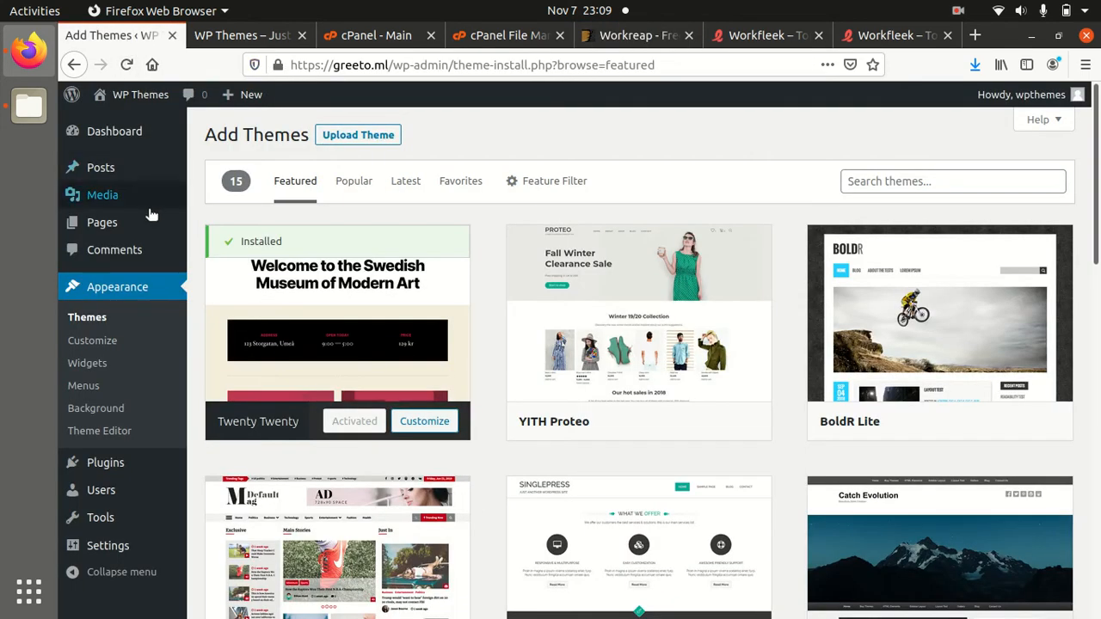
mouse_move(150, 222)
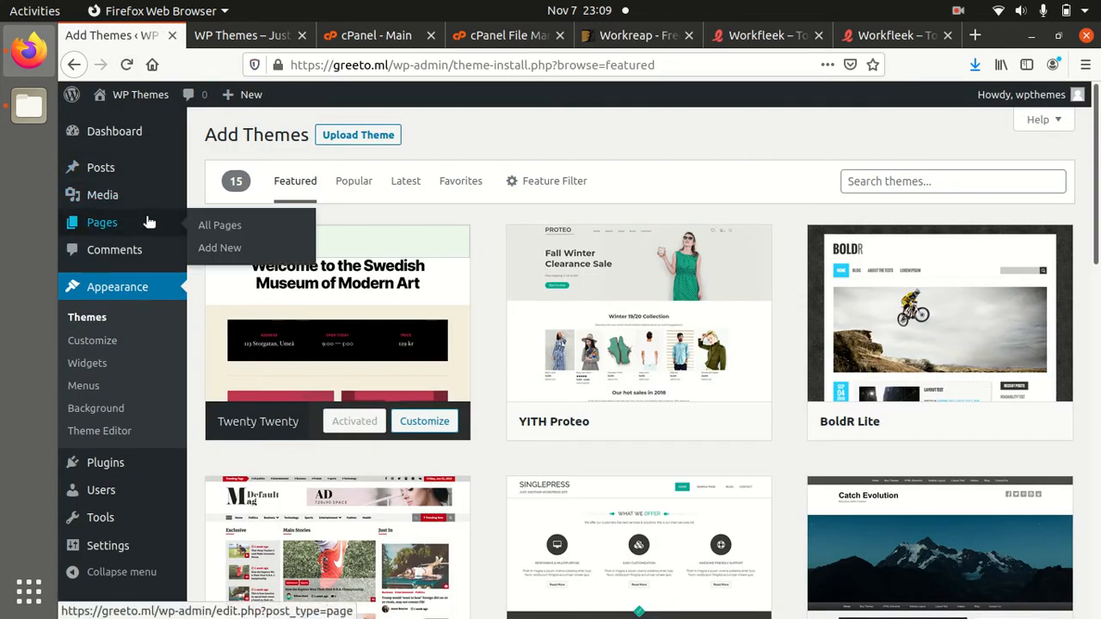
click(114, 130)
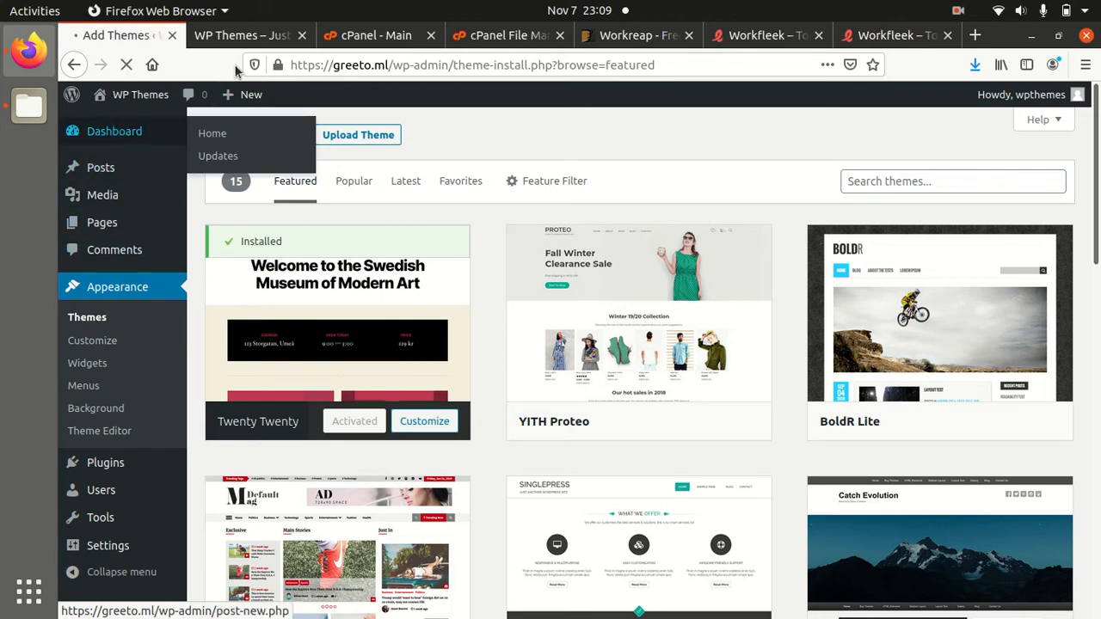
click(237, 38)
mouse_move(160, 88)
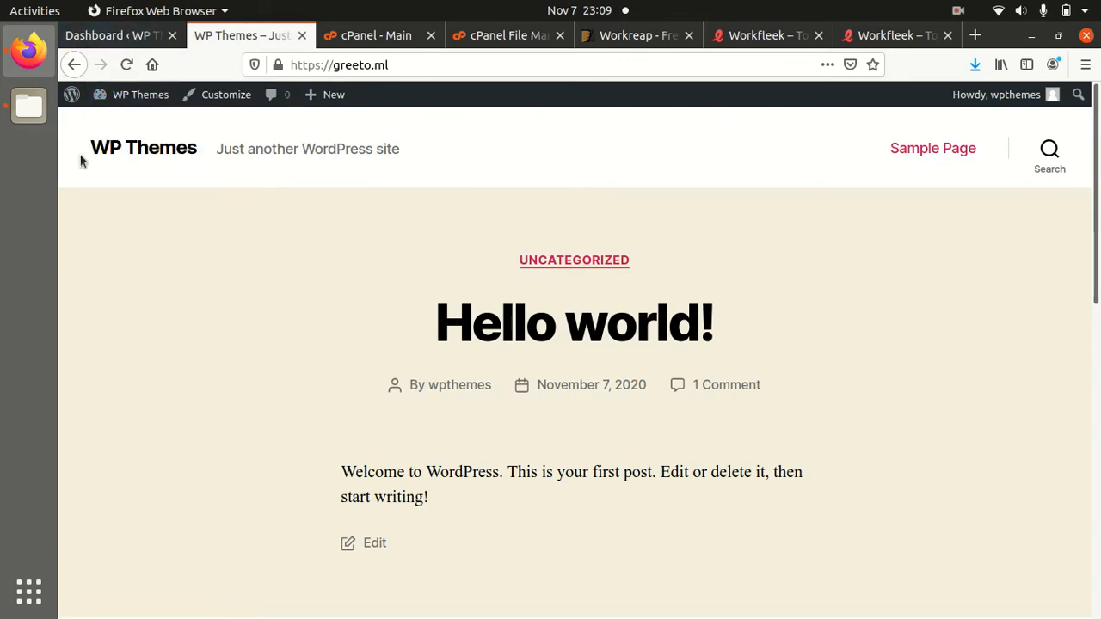
Switch to Files, open the workreap folder on the Desktop and select documentation.zip
click(28, 105)
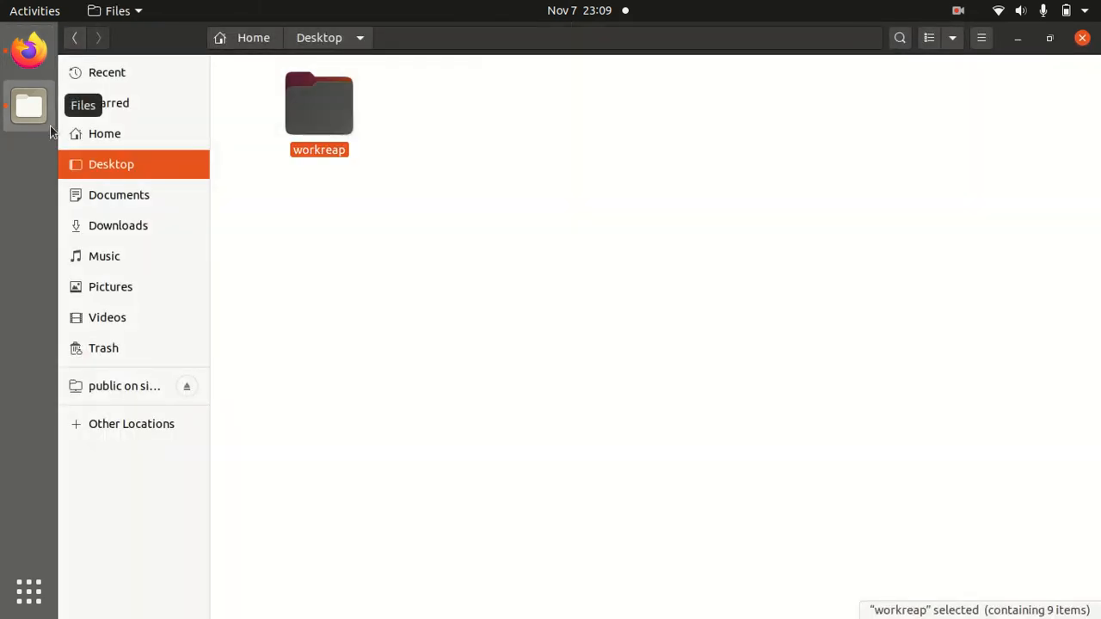
double_click(323, 125)
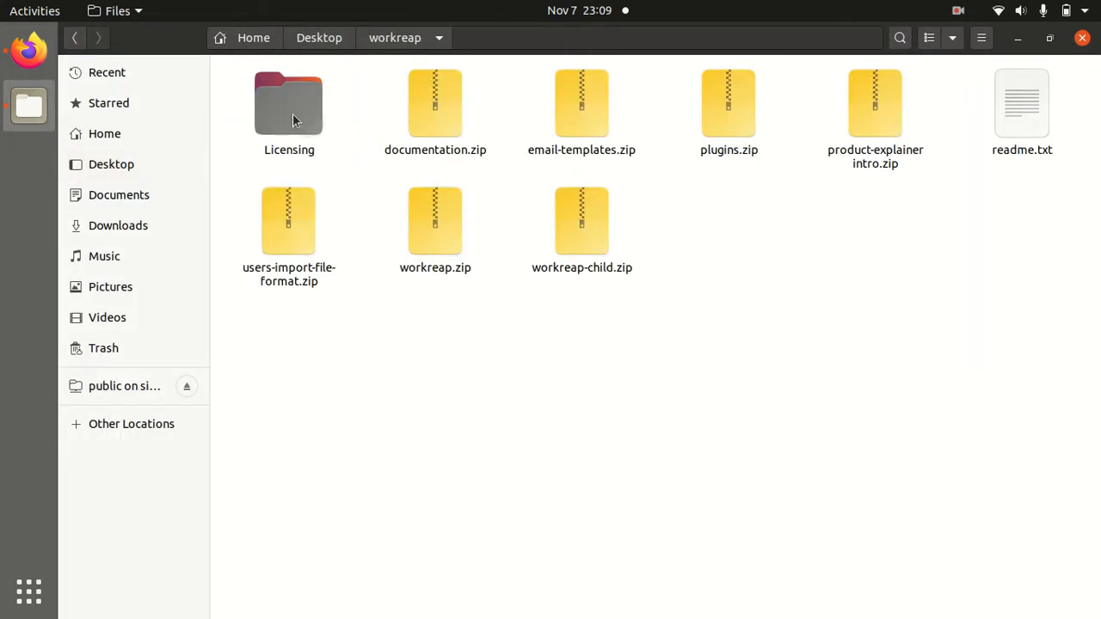
click(425, 114)
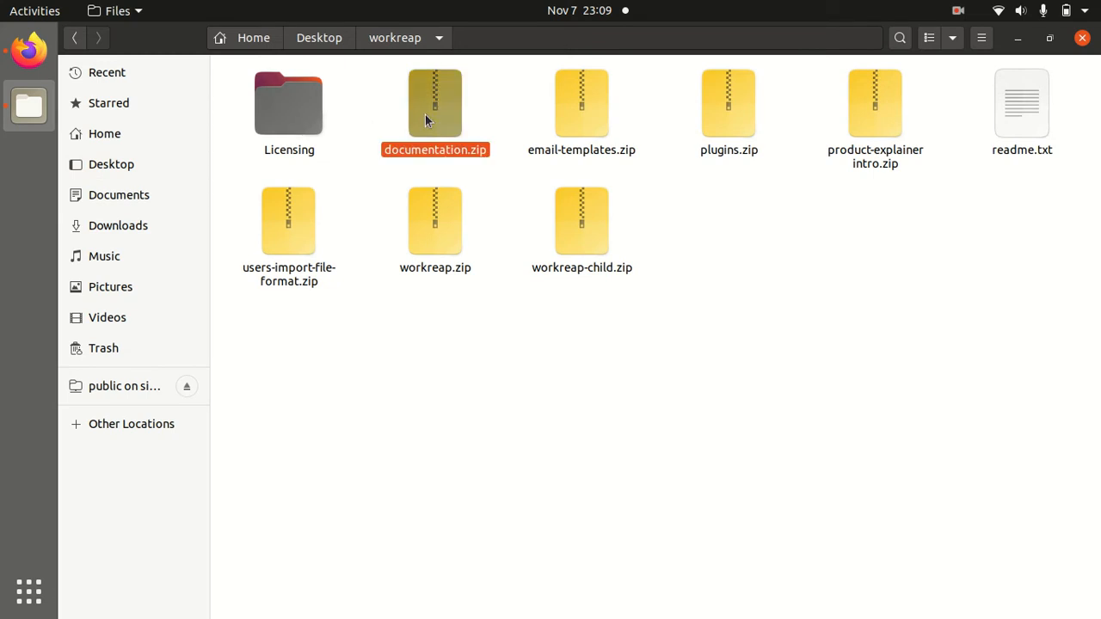
Look through the package's remaining archives, from email-templates.zip and plugins.zip to workreap.zip and workreap-child.zip
click(590, 100)
click(718, 96)
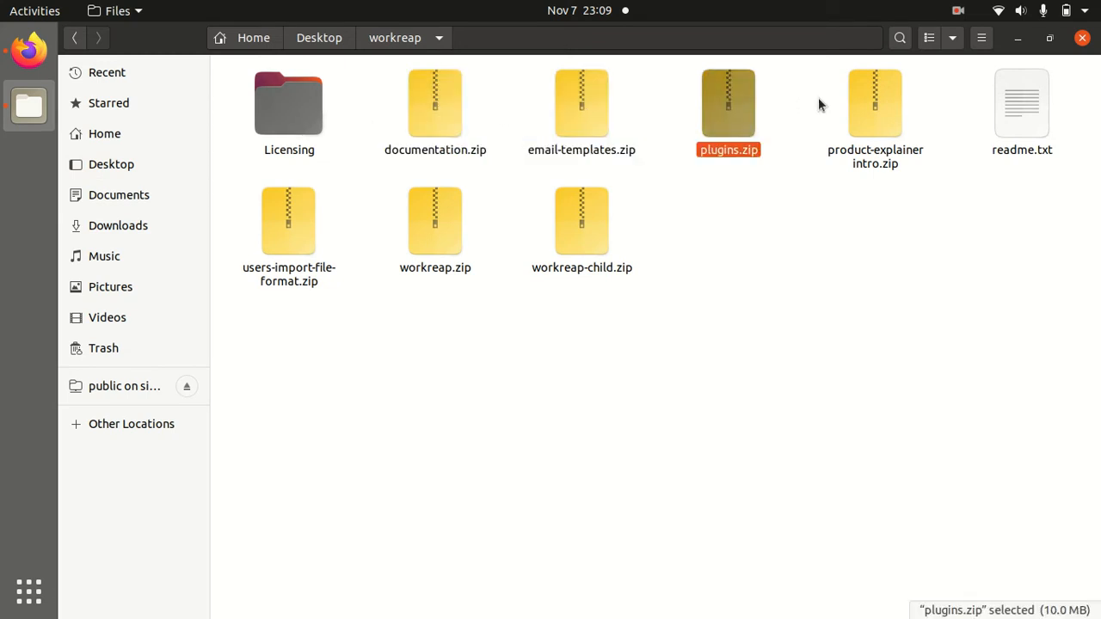
click(880, 89)
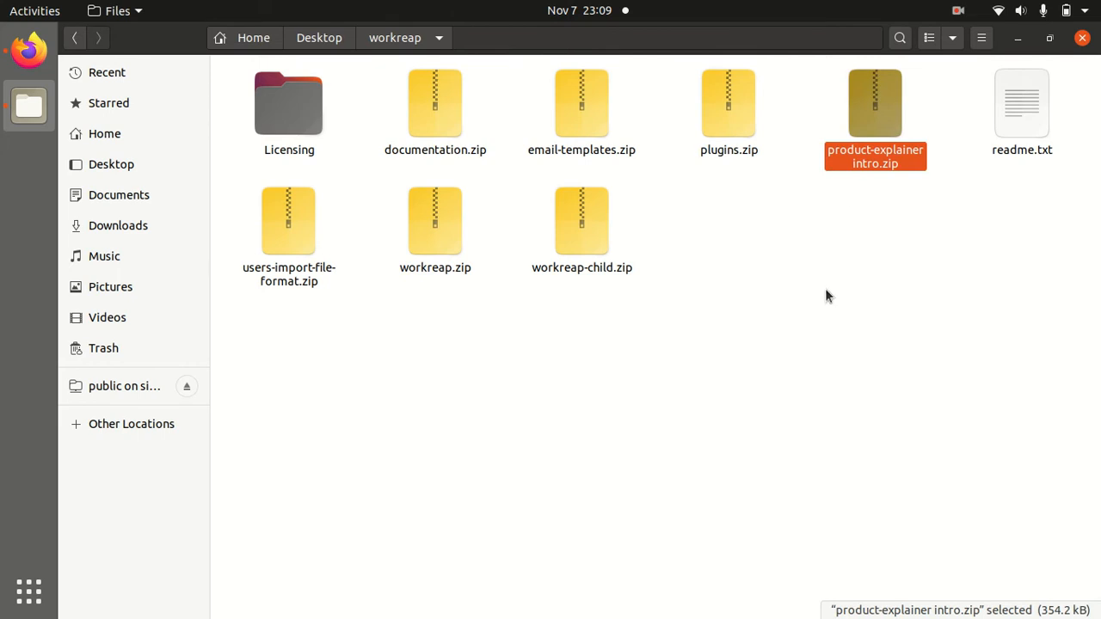
click(289, 224)
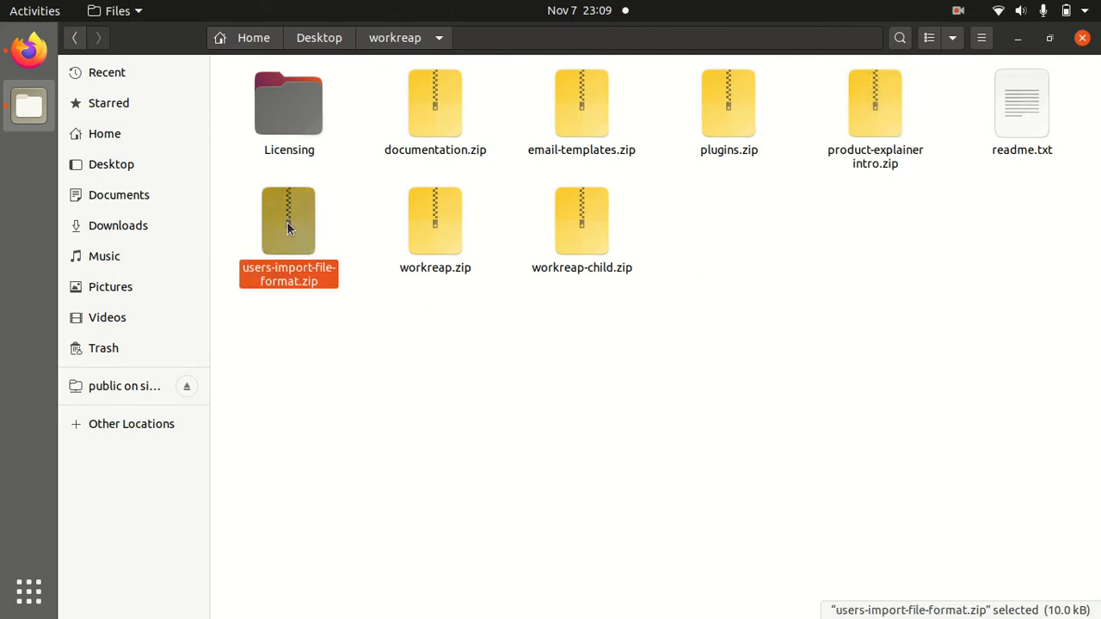
click(299, 398)
click(444, 205)
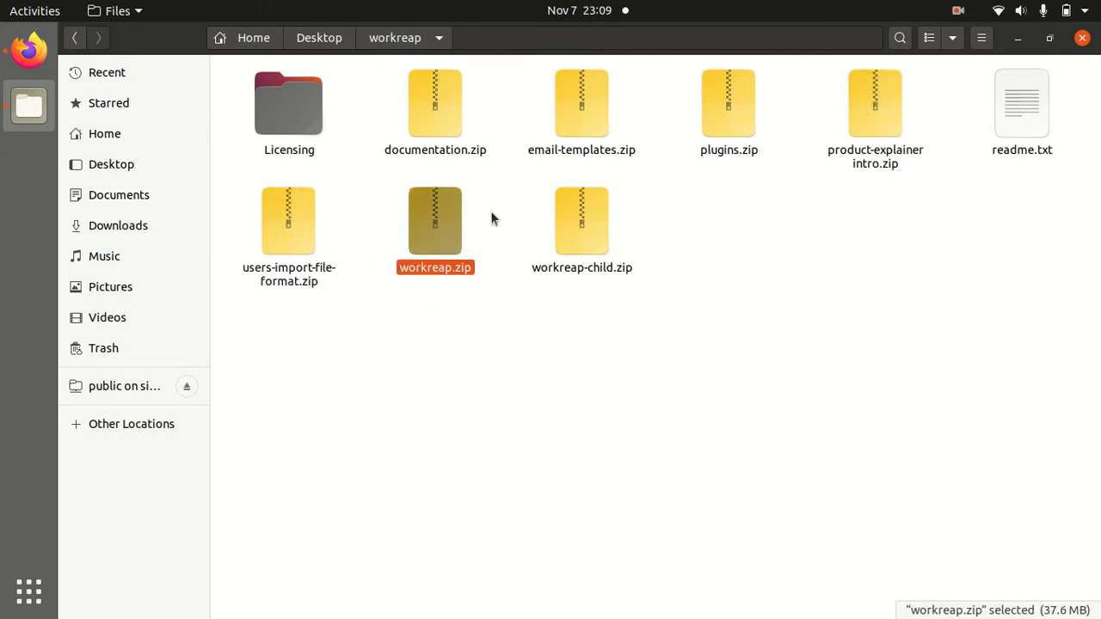
click(595, 216)
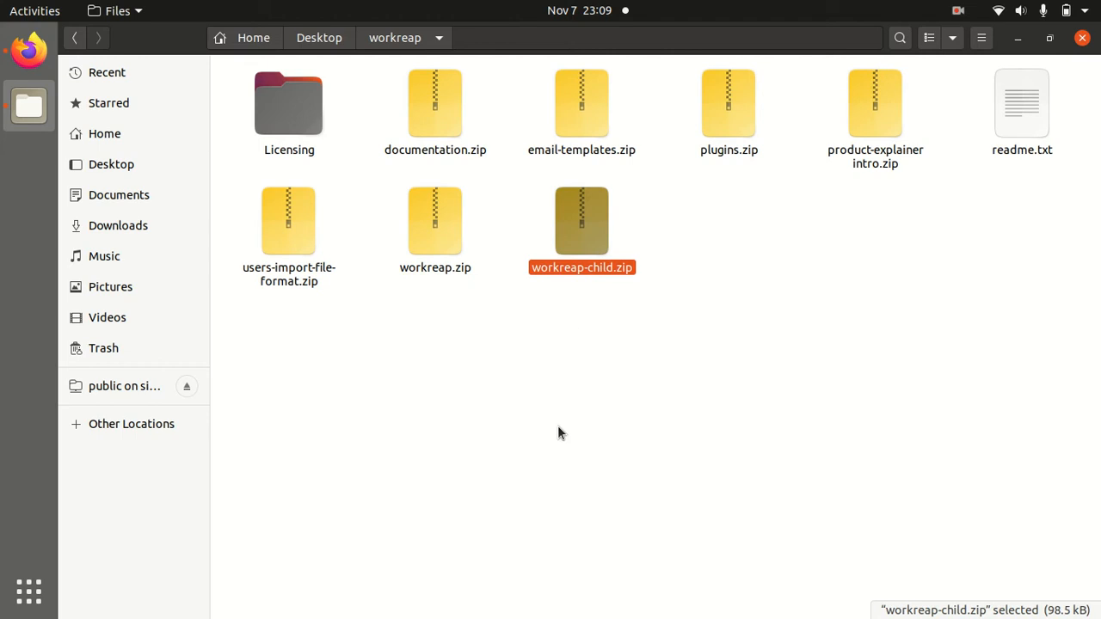
Switch to Firefox and open the theme upload form on the WordPress site's Add Themes page
click(28, 50)
click(121, 37)
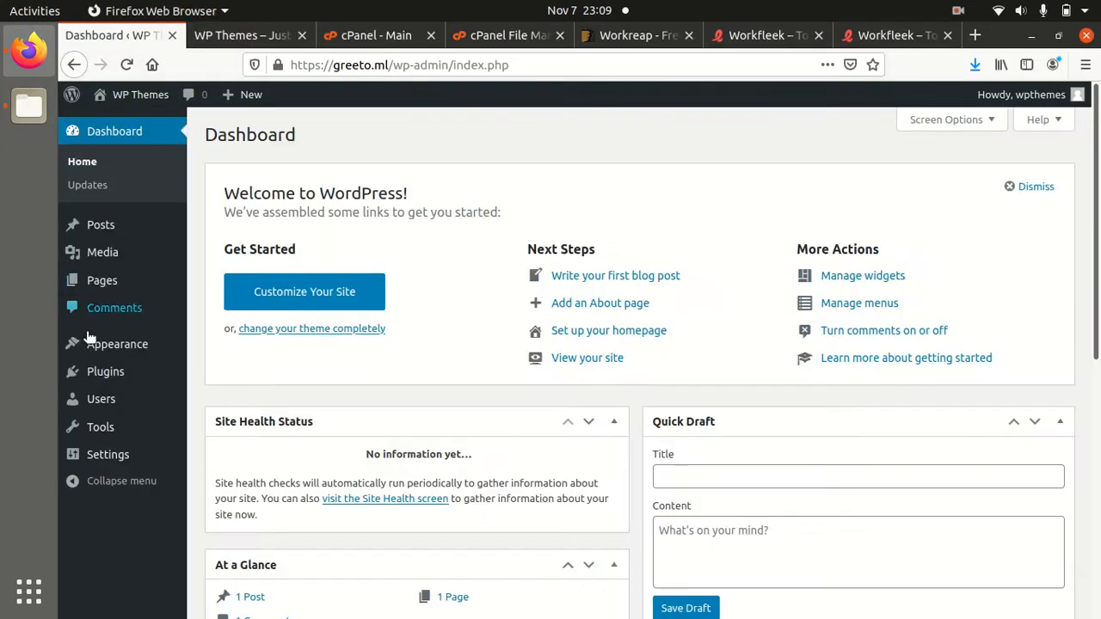
mouse_move(90, 355)
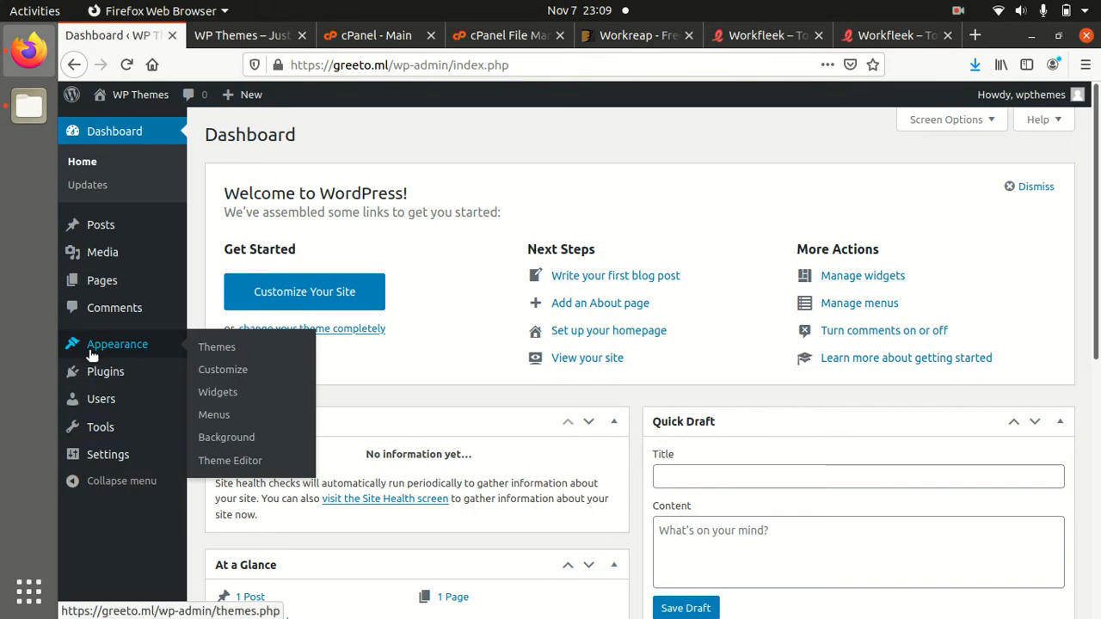
click(220, 355)
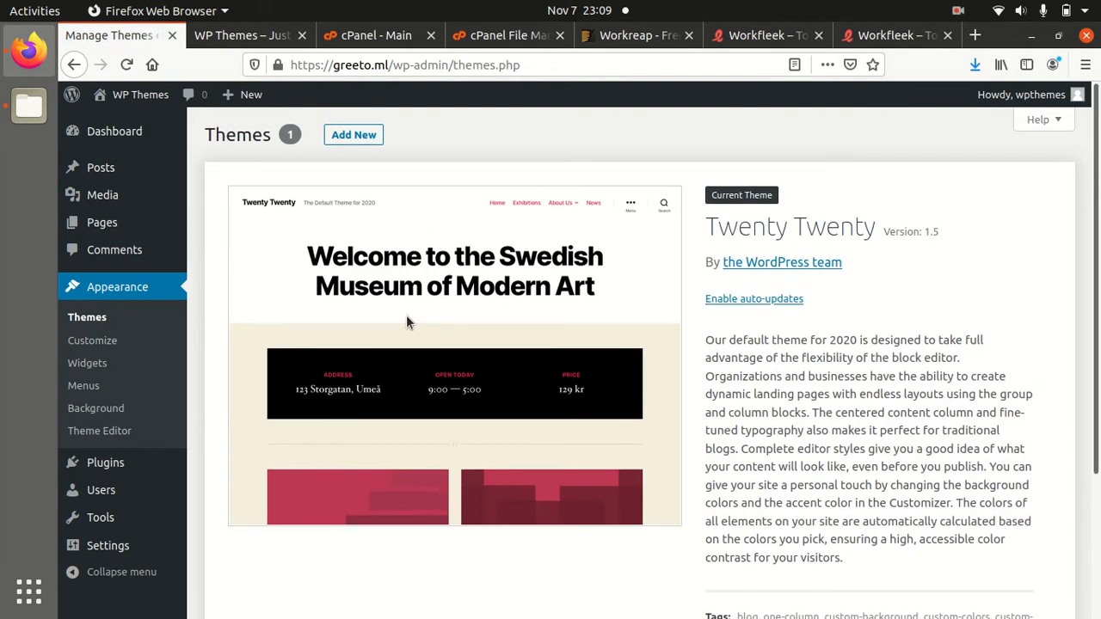
click(336, 140)
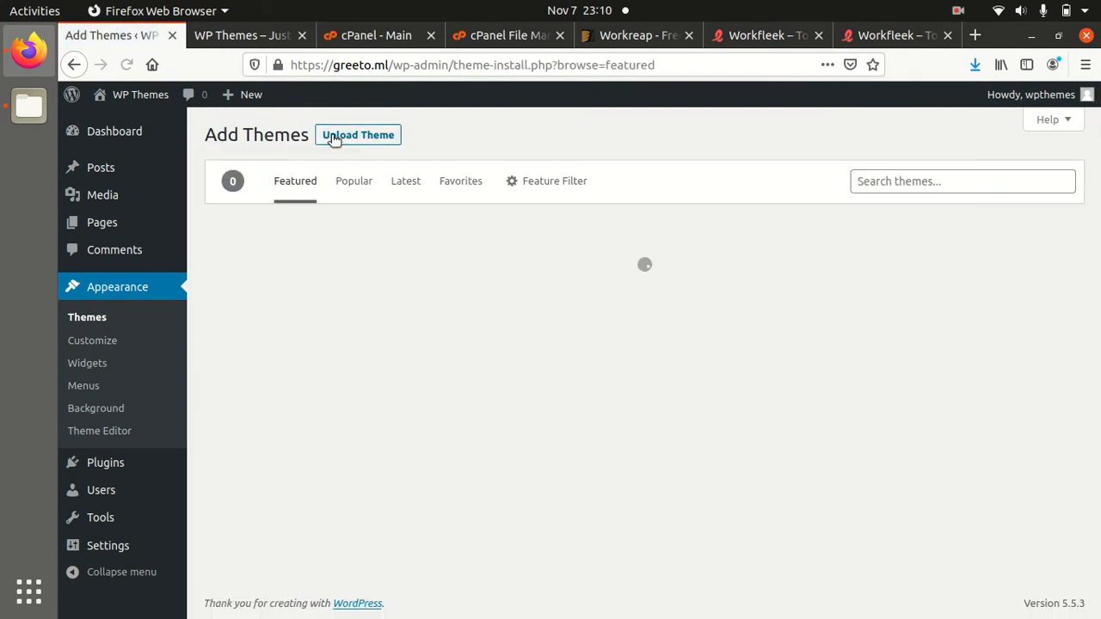
click(335, 139)
click(548, 284)
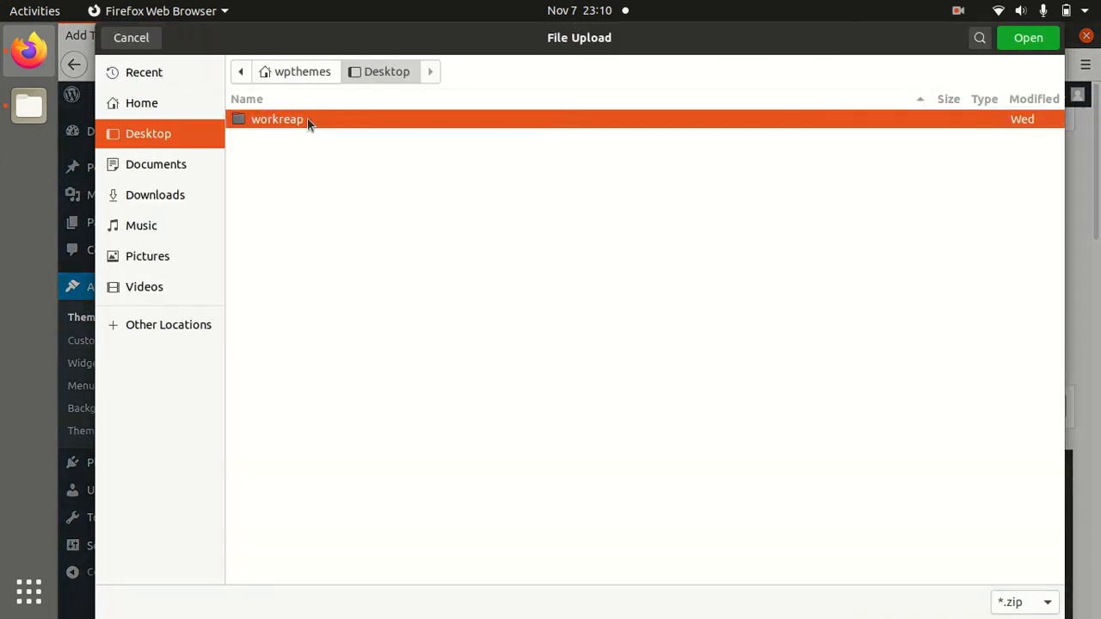
double_click(307, 118)
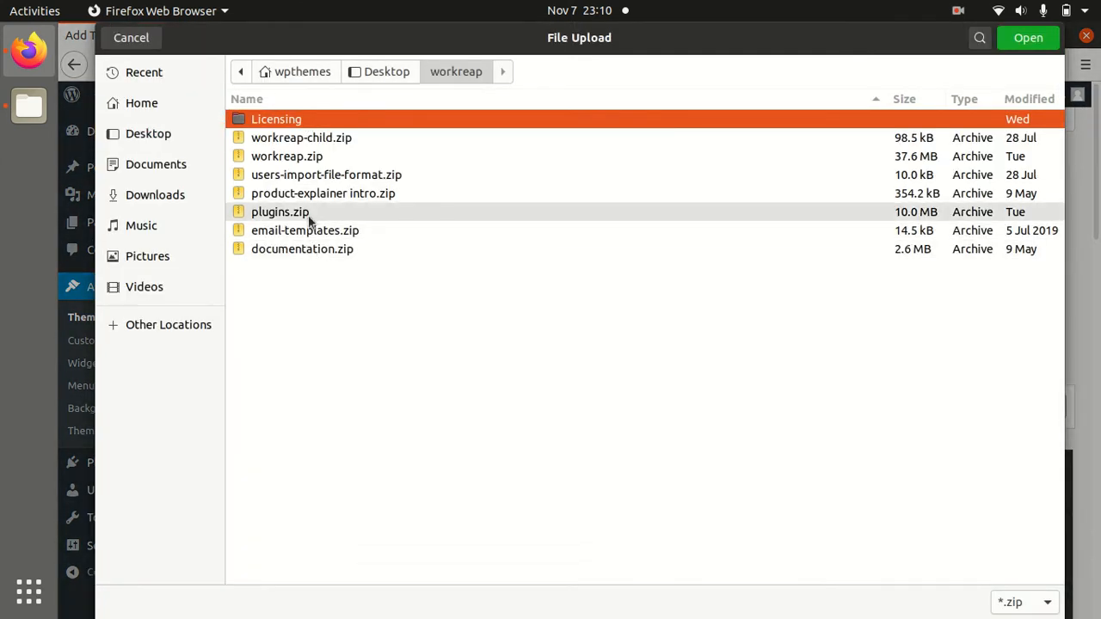
click(308, 157)
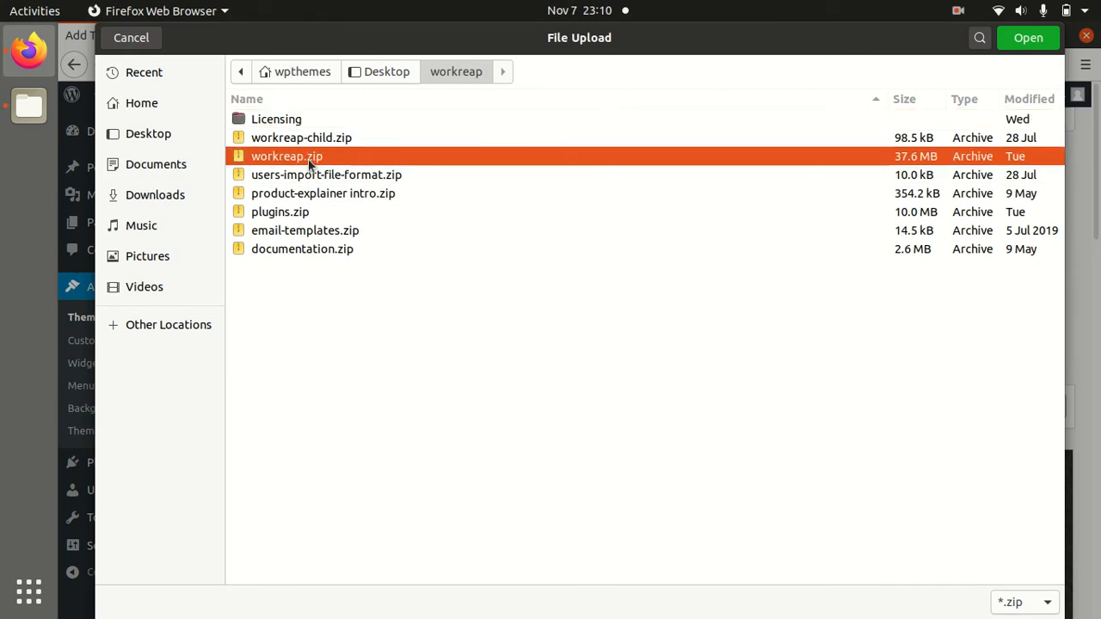
click(141, 41)
Go to the cPanel File Manager and open the greeto.ml/wp-content/themes folder
click(466, 35)
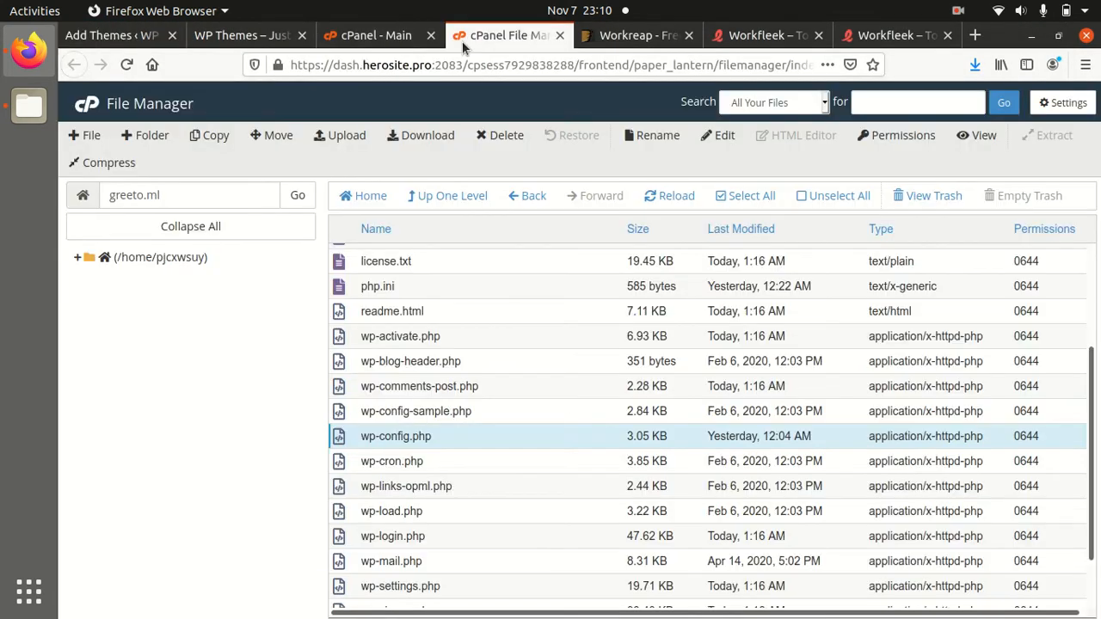
click(451, 199)
double_click(400, 338)
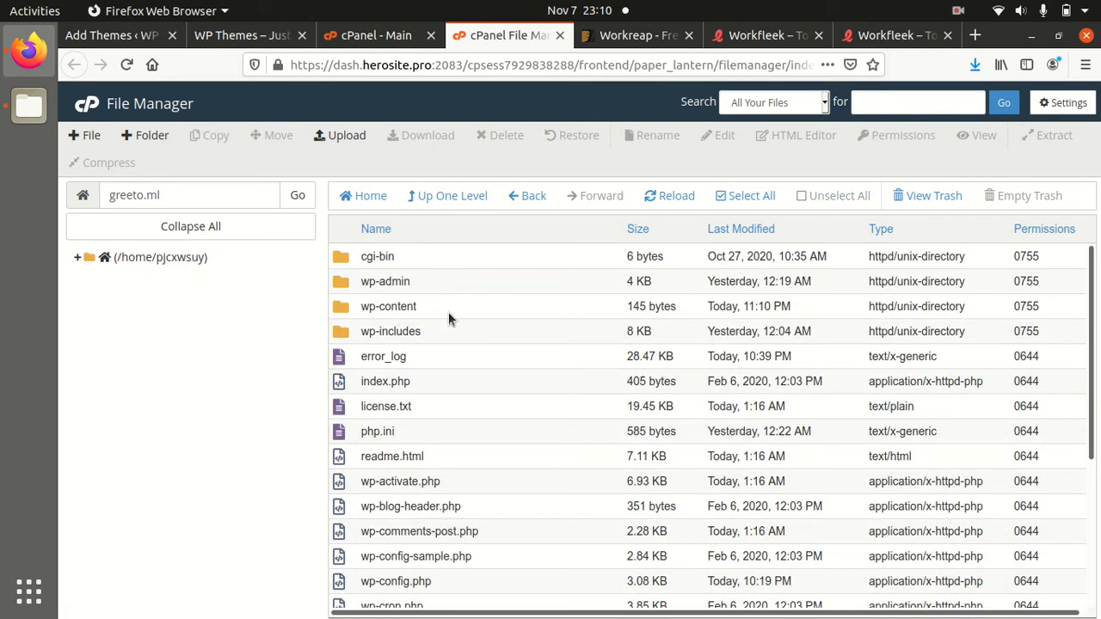
double_click(448, 313)
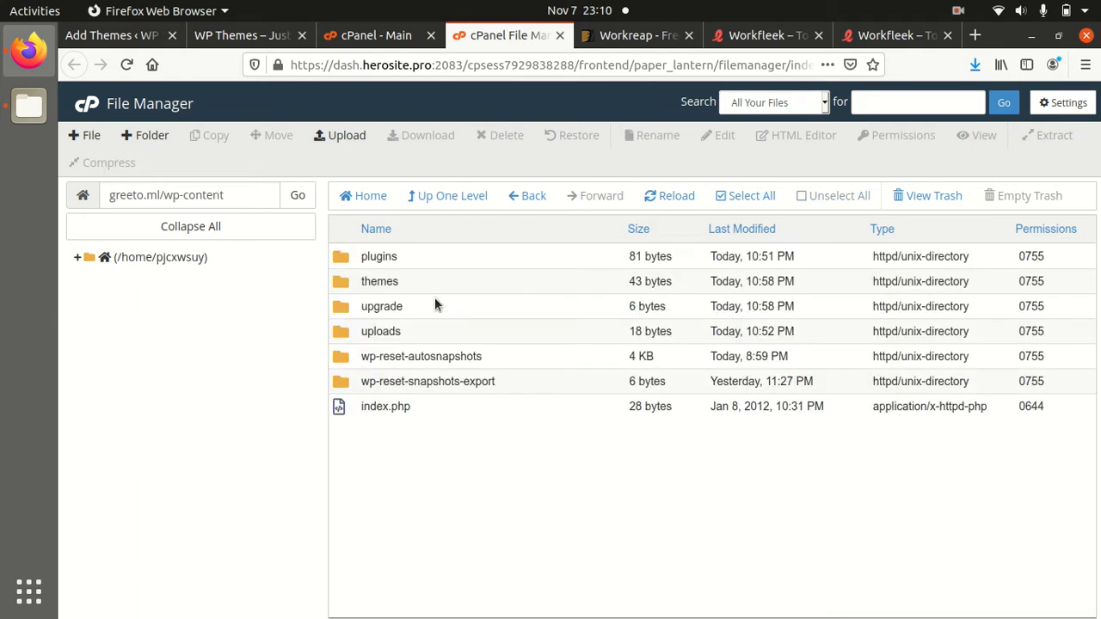
double_click(427, 281)
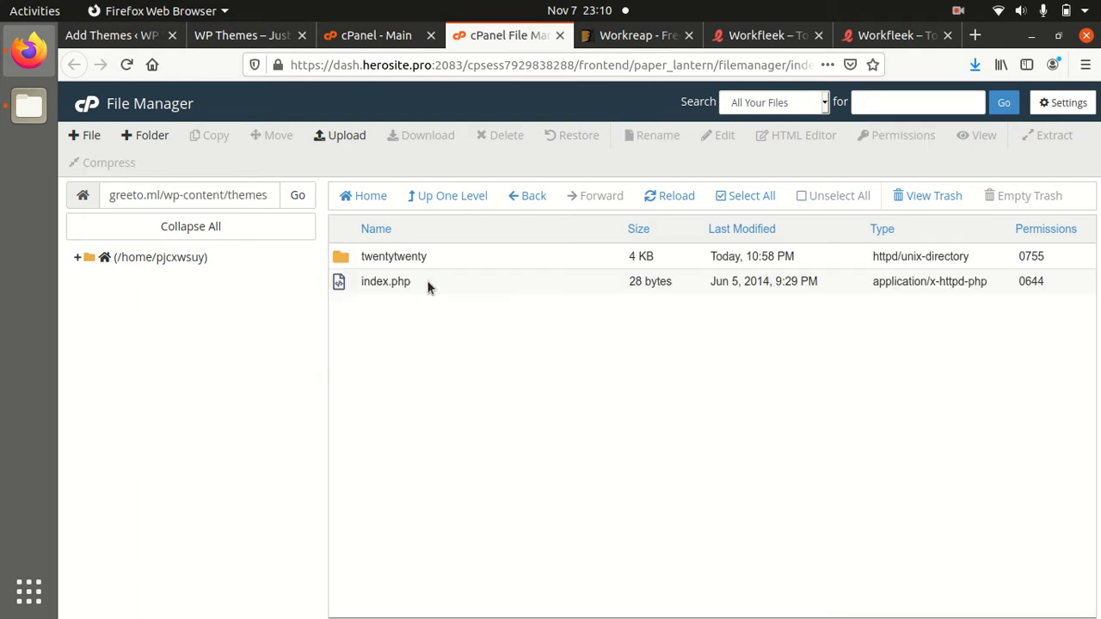
Upload workreap.zip from the Desktop's workreap folder to wp-content/themes and return to that folder
click(352, 140)
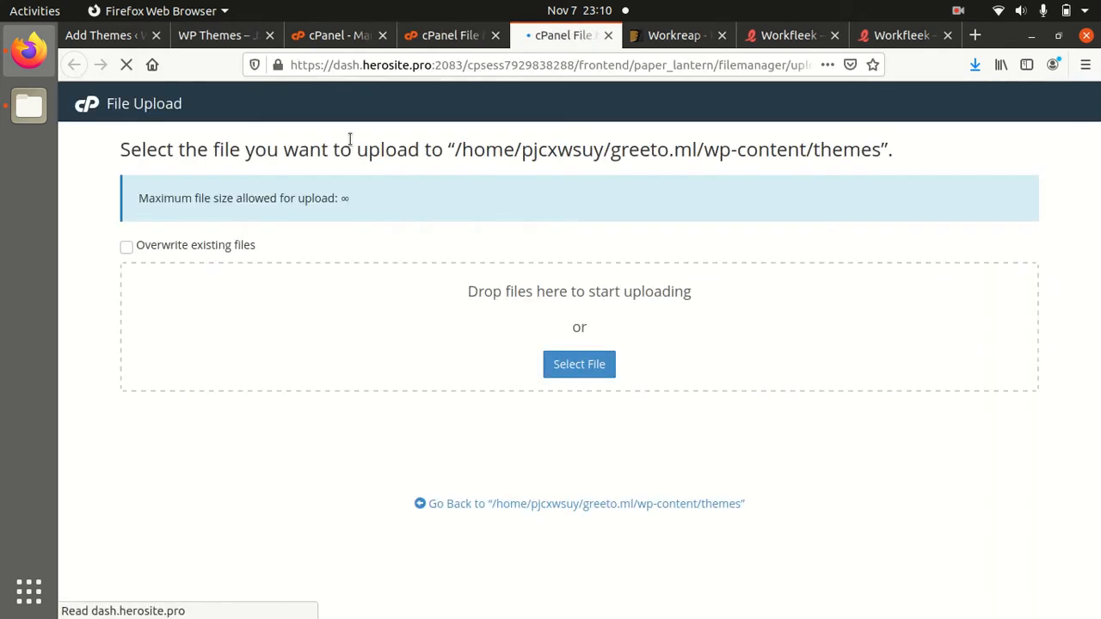
click(581, 367)
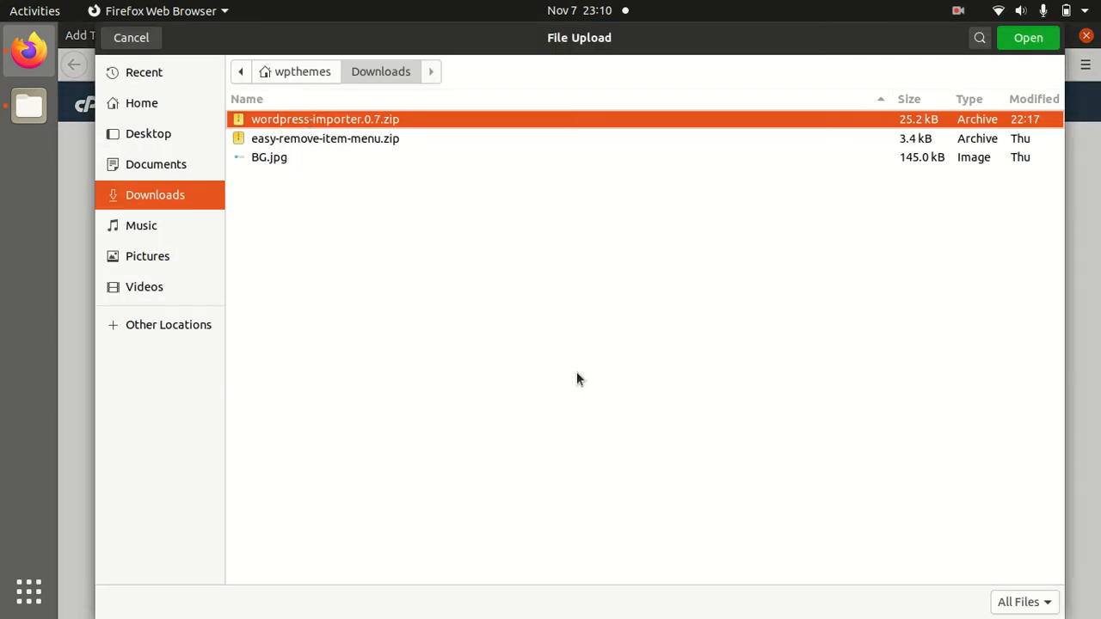
click(175, 135)
double_click(324, 125)
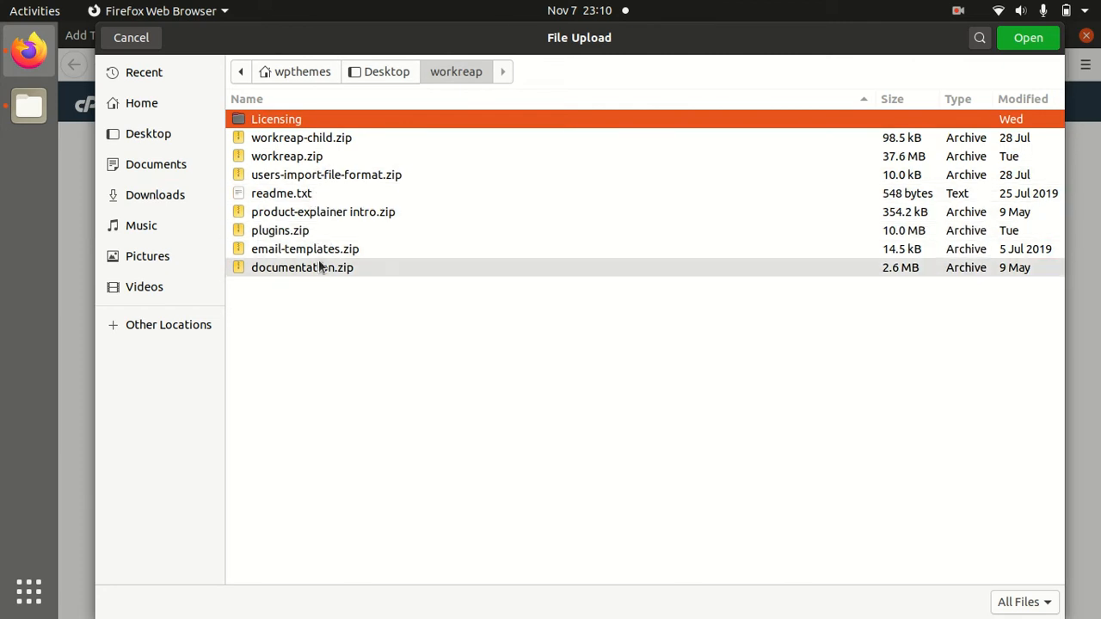
click(308, 158)
click(1028, 38)
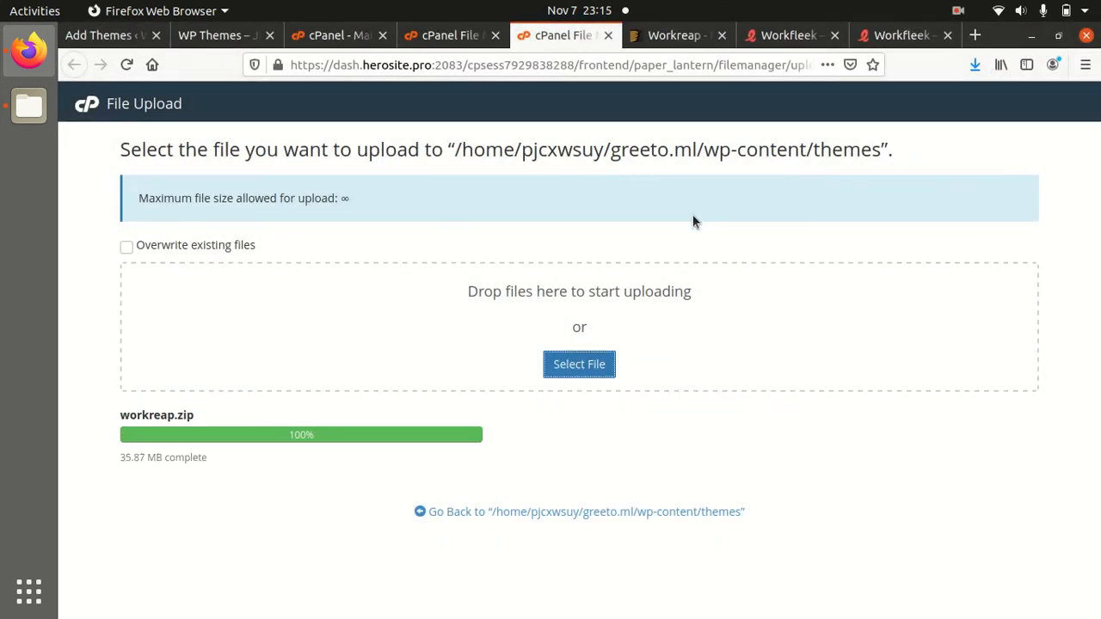
click(566, 515)
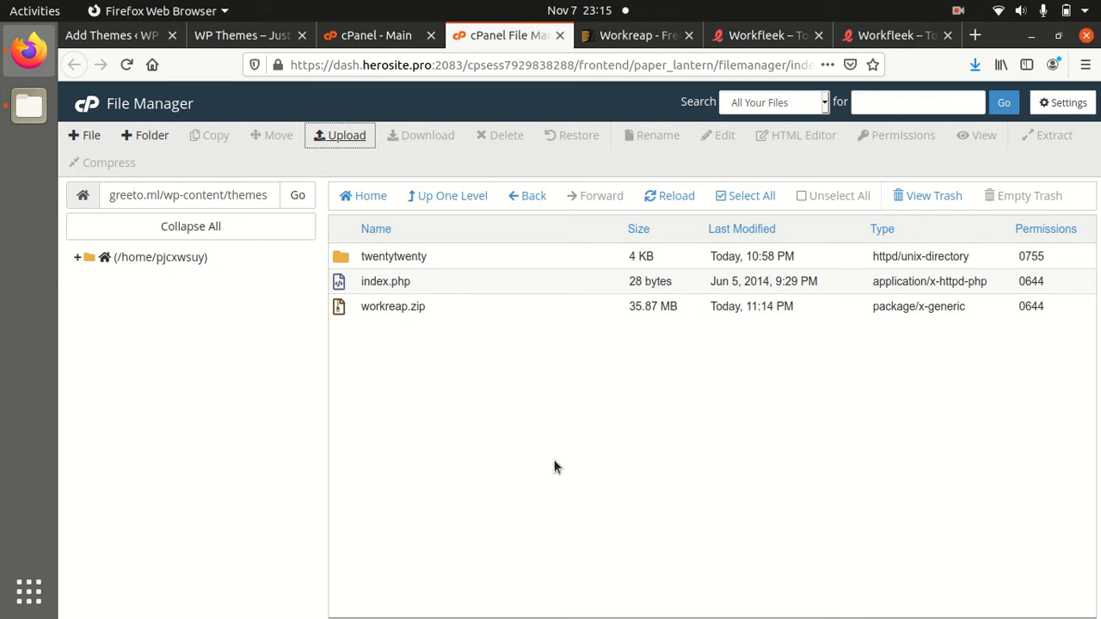
Extract workreap.zip into /greeto.ml/wp-content/themes and reload the folder listing
click(469, 309)
right_click(469, 310)
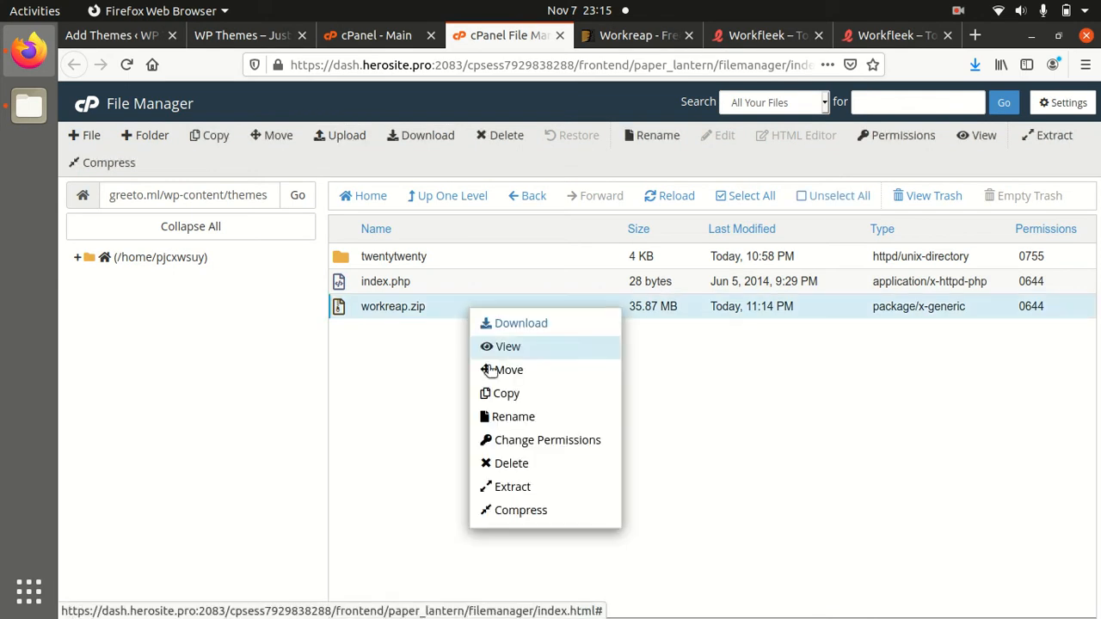
click(507, 485)
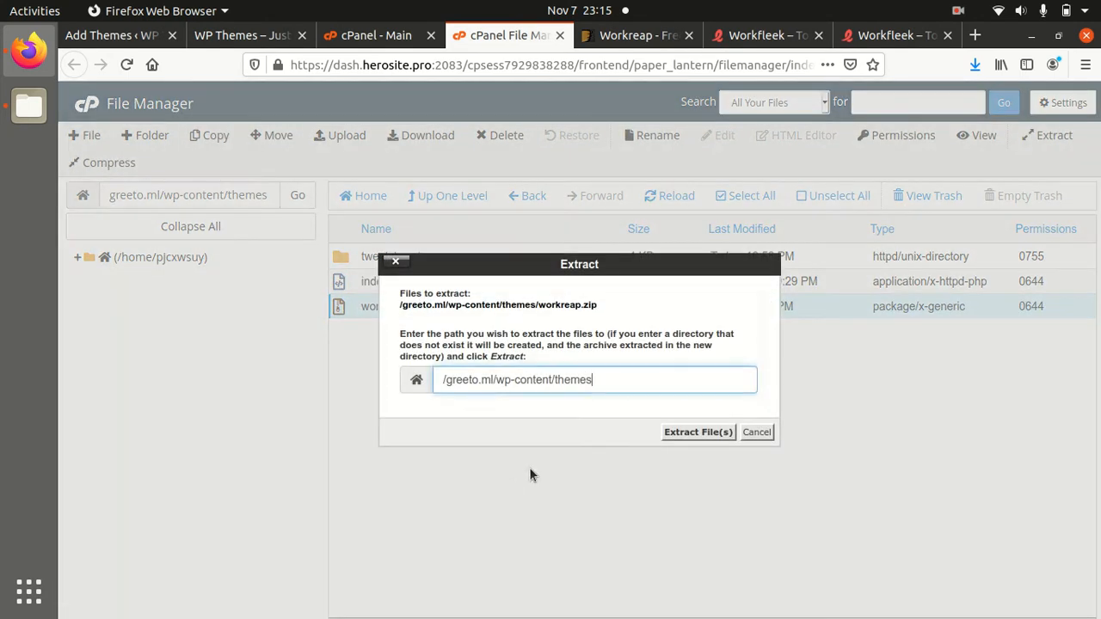
click(677, 431)
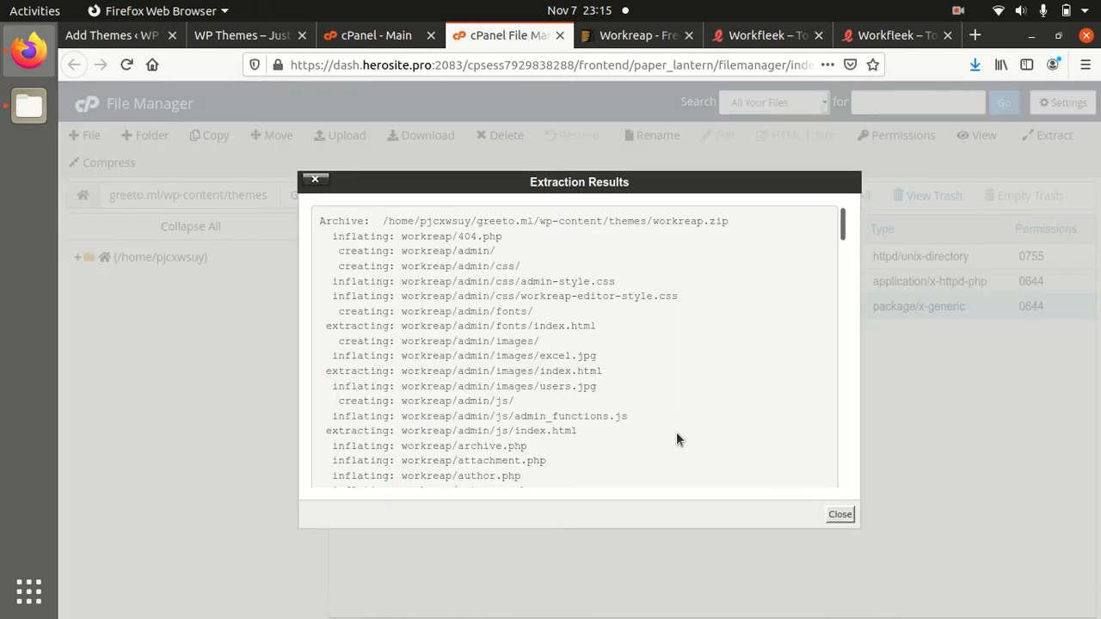
click(838, 514)
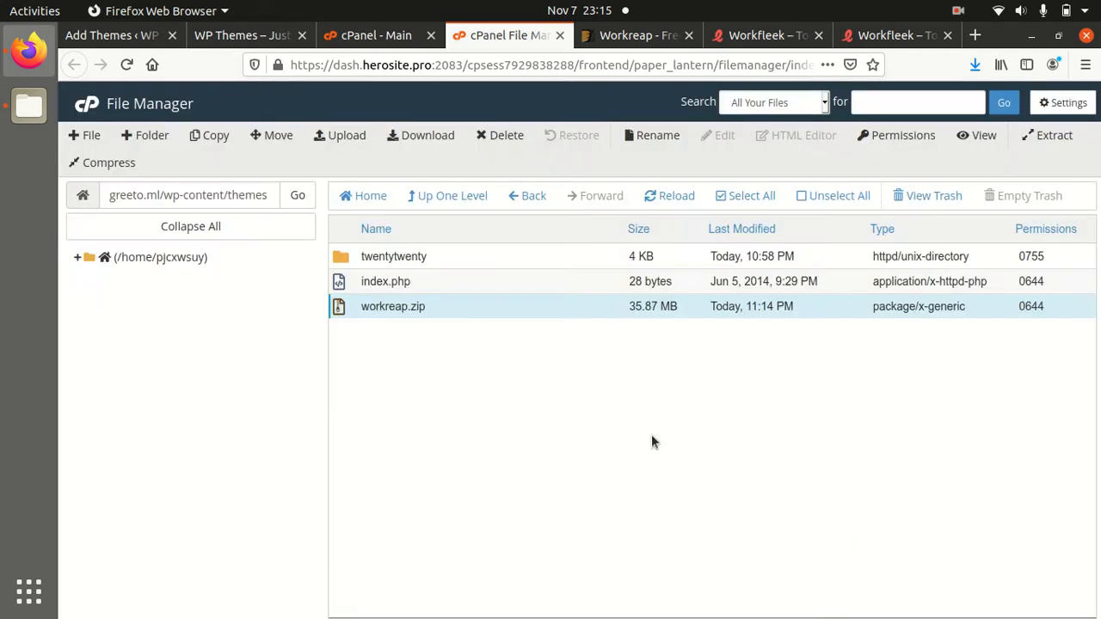
click(685, 202)
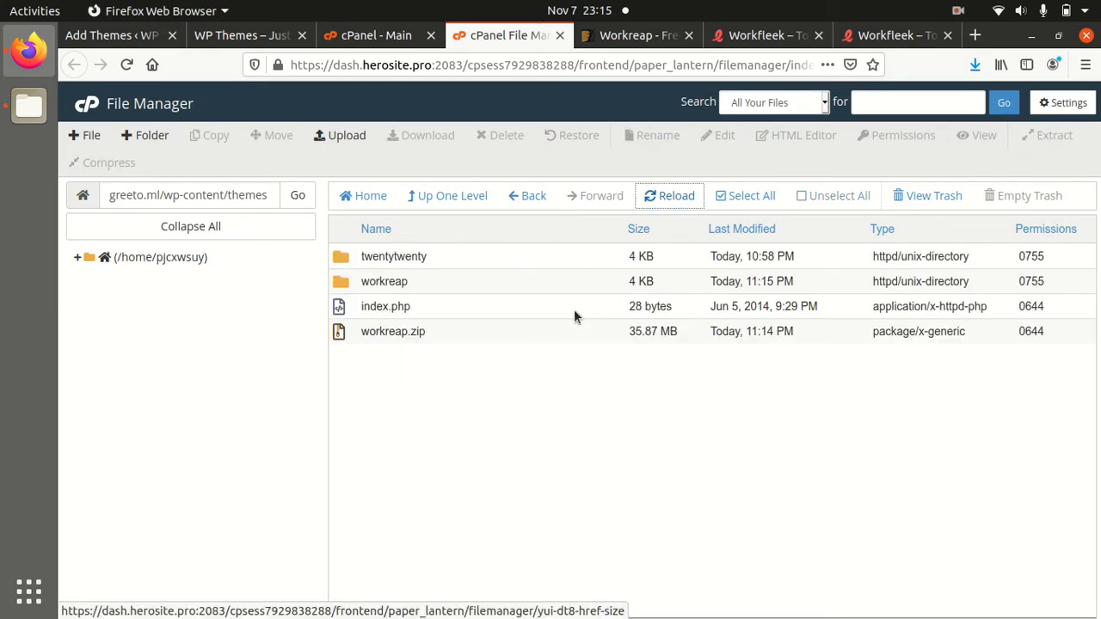
Permanently delete workreap.zip from the themes folder, skipping the trash, and select the twentytwenty and workreap folders
click(449, 341)
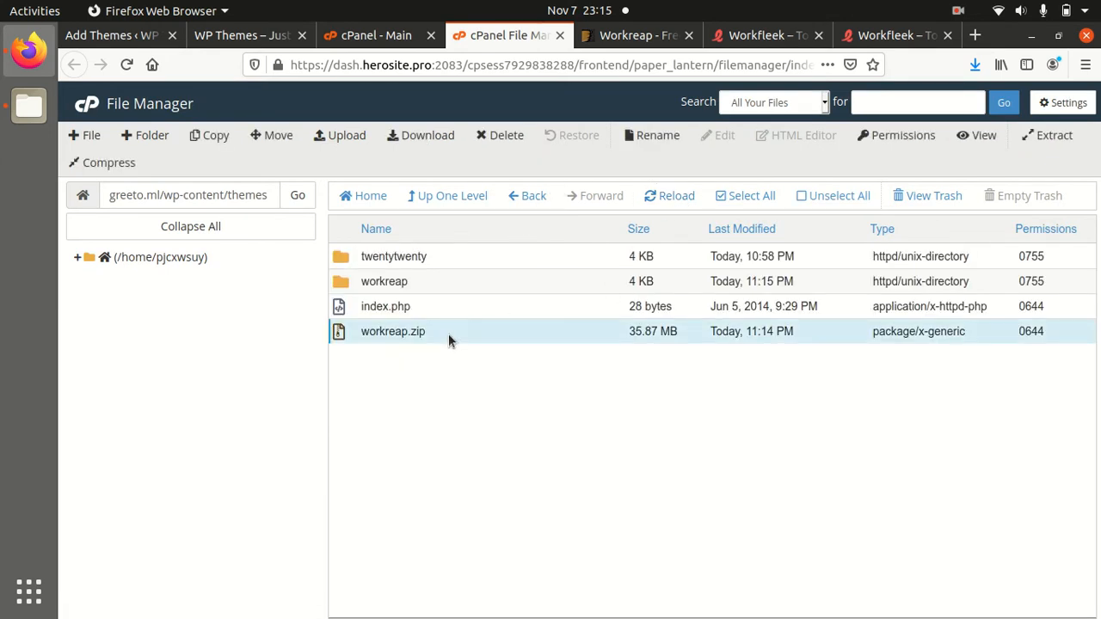
right_click(448, 340)
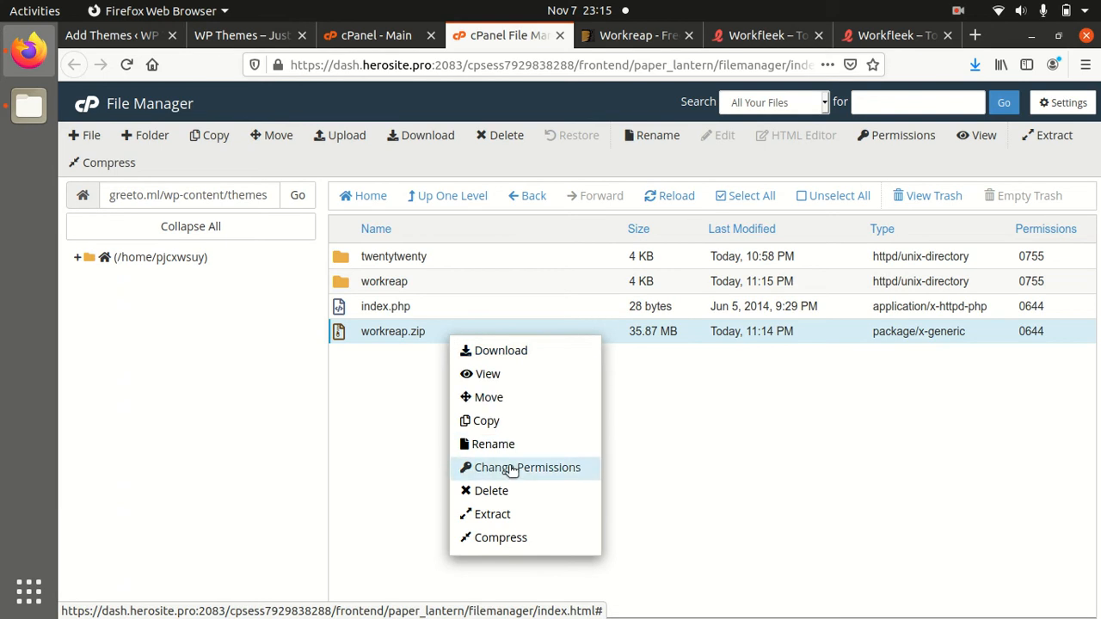
click(503, 491)
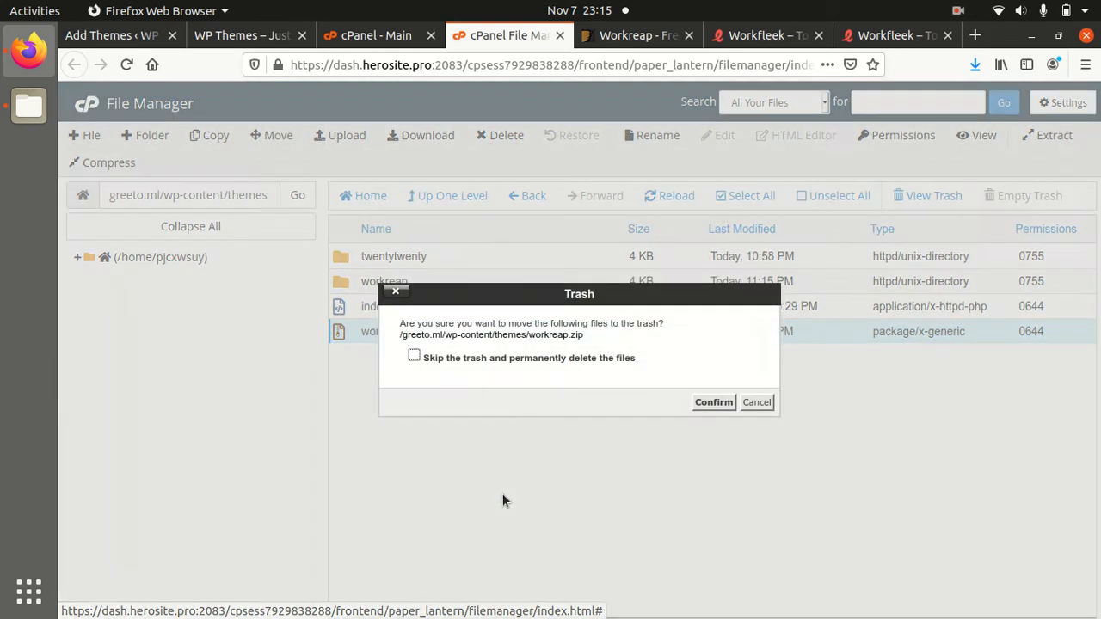
click(413, 357)
click(713, 402)
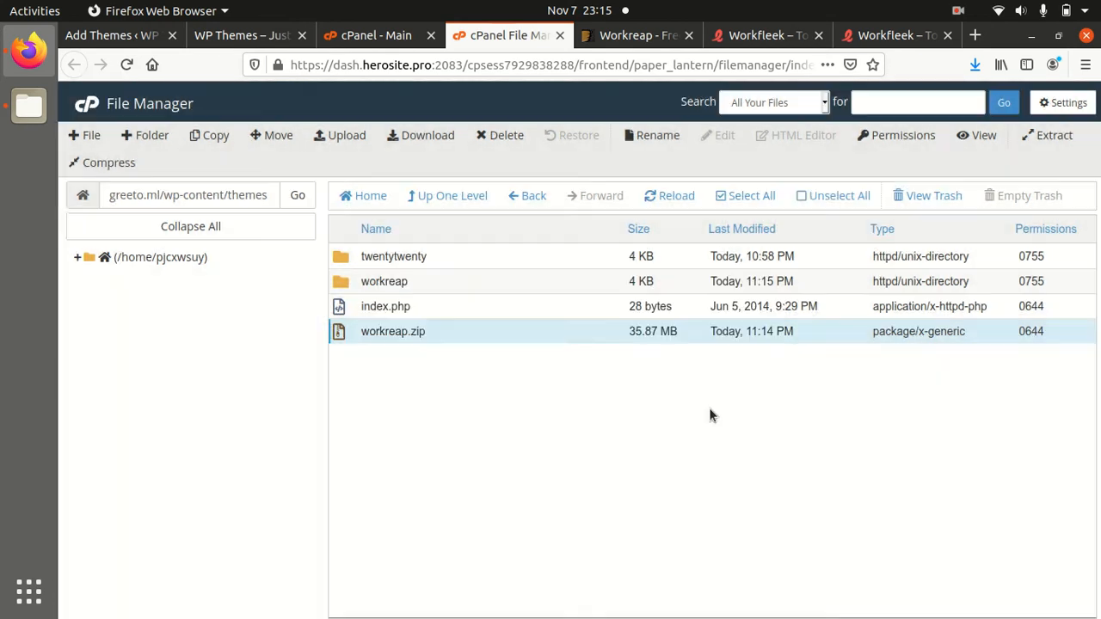
drag(482, 287, 338, 267)
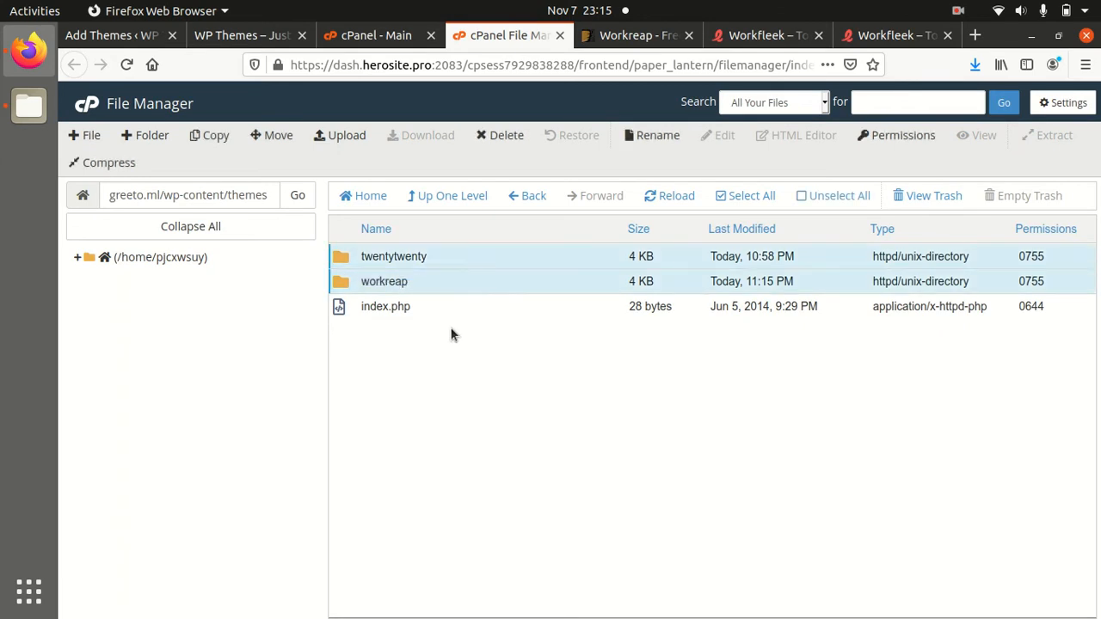
Return to the WordPress admin's installed themes and open the Workreap theme's details
click(129, 35)
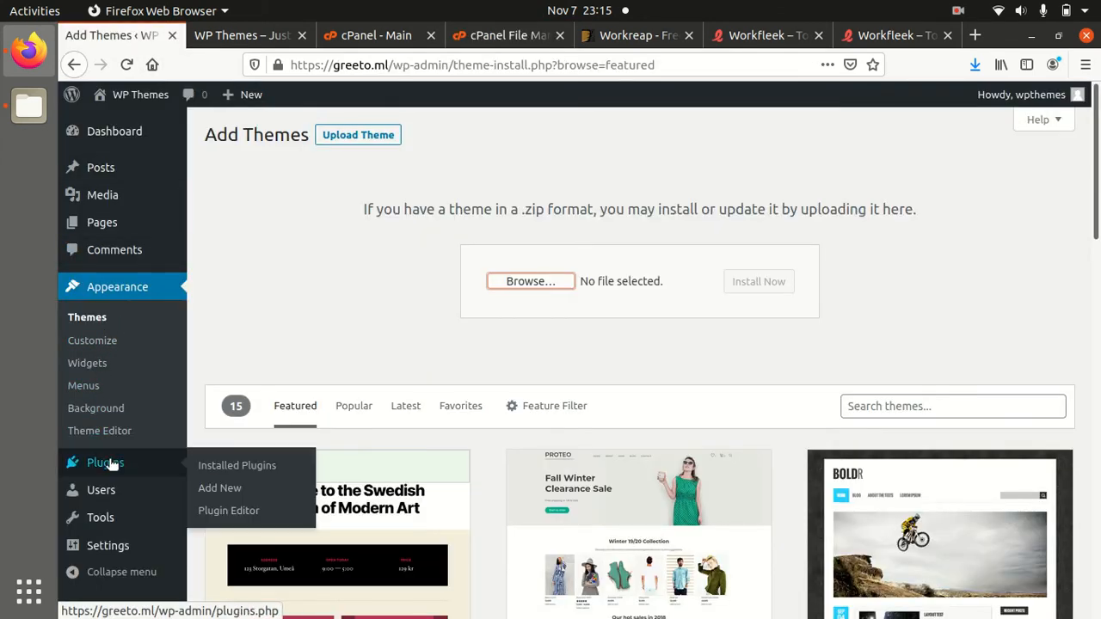
click(97, 320)
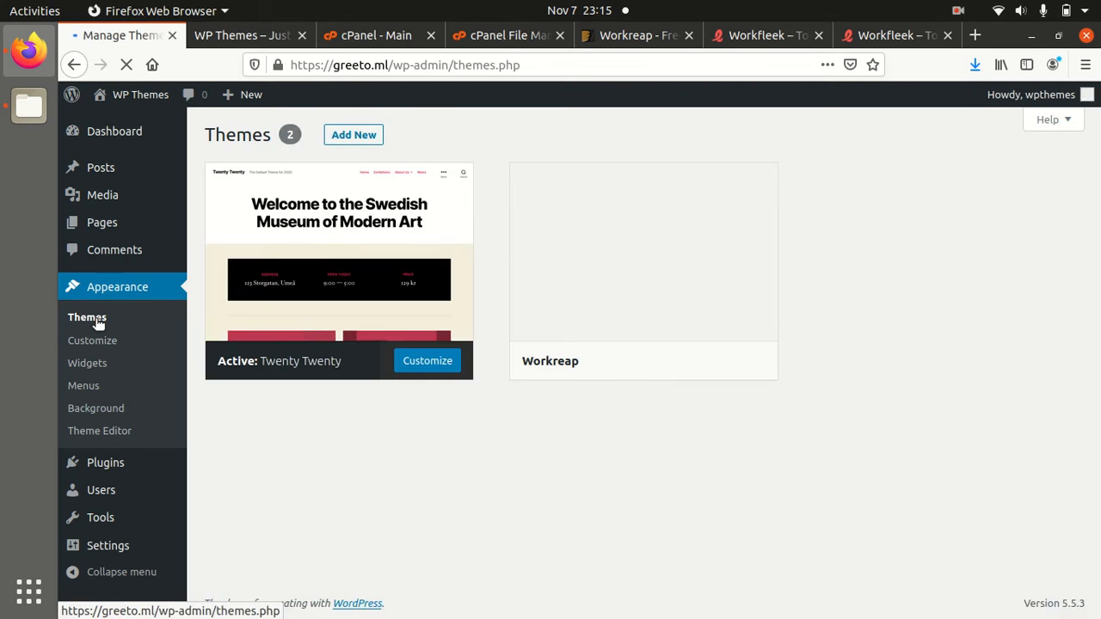
mouse_move(735, 289)
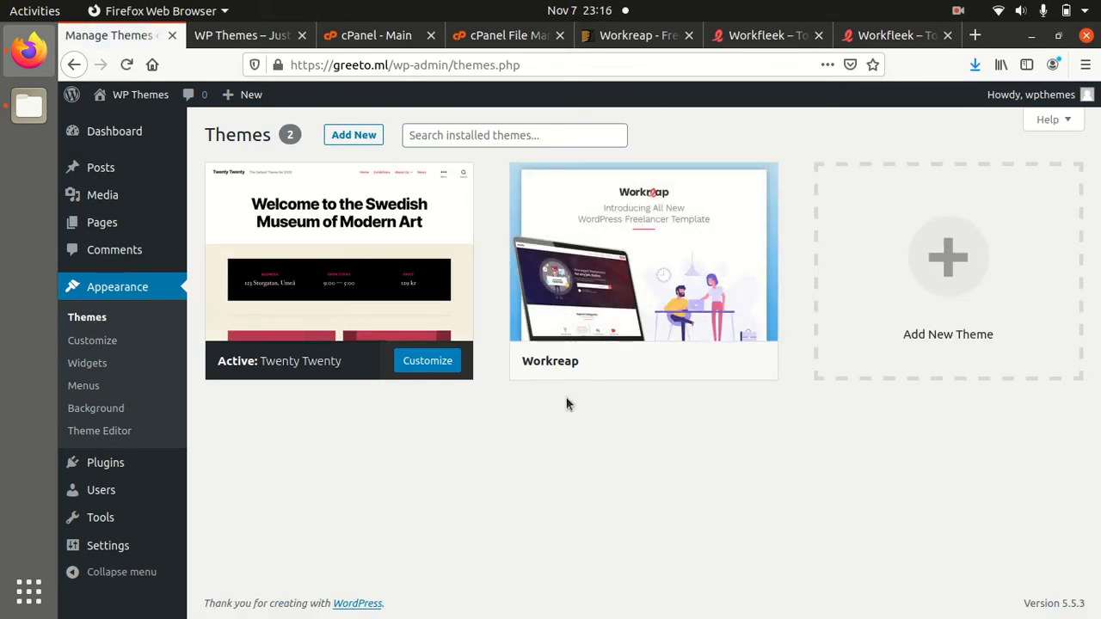
click(627, 261)
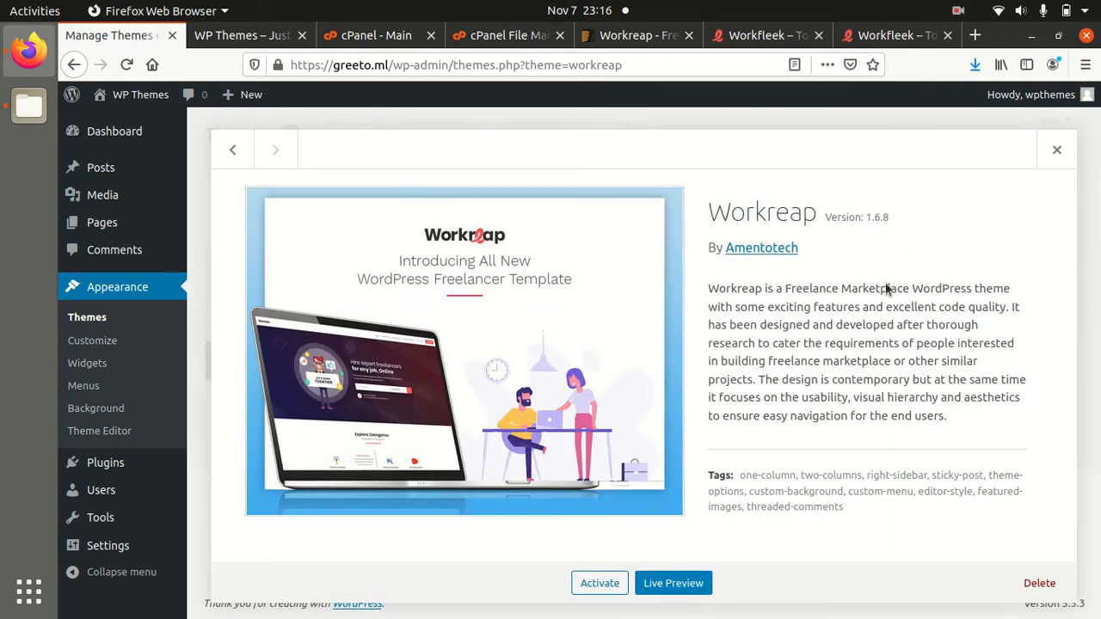
Activate the Workreap theme, and install and activate its required Workreap Core plugin
click(600, 584)
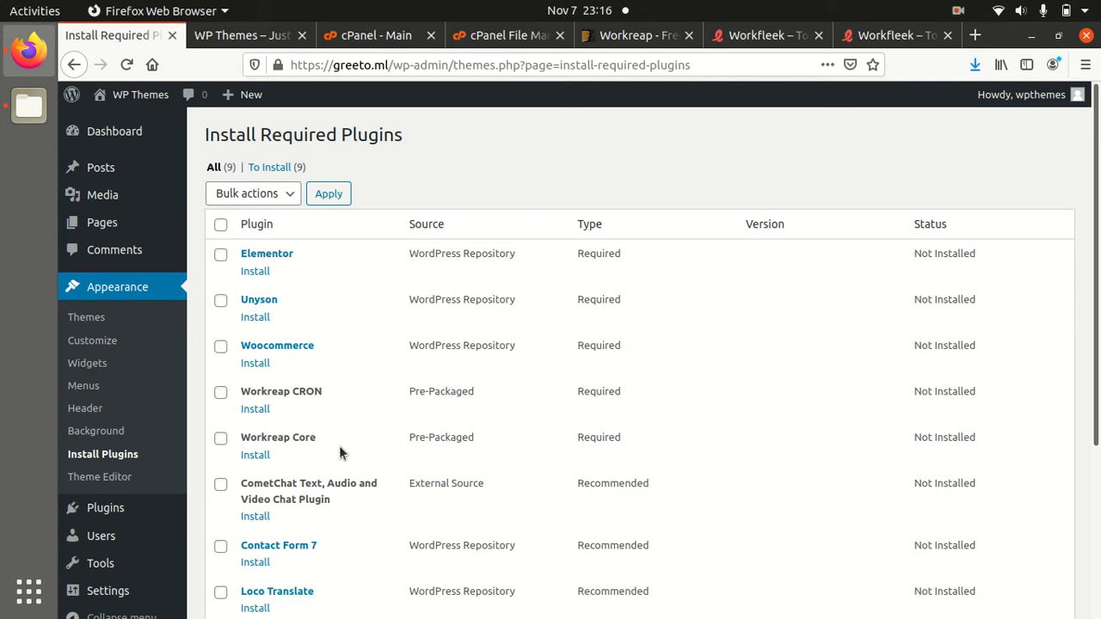
drag(339, 438, 234, 442)
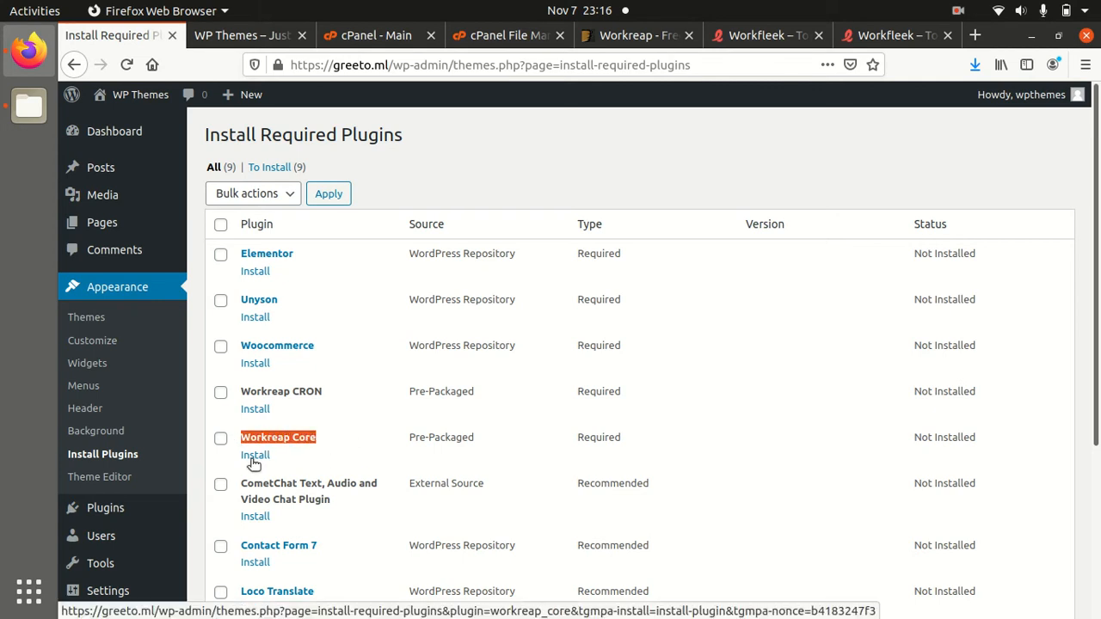
click(255, 455)
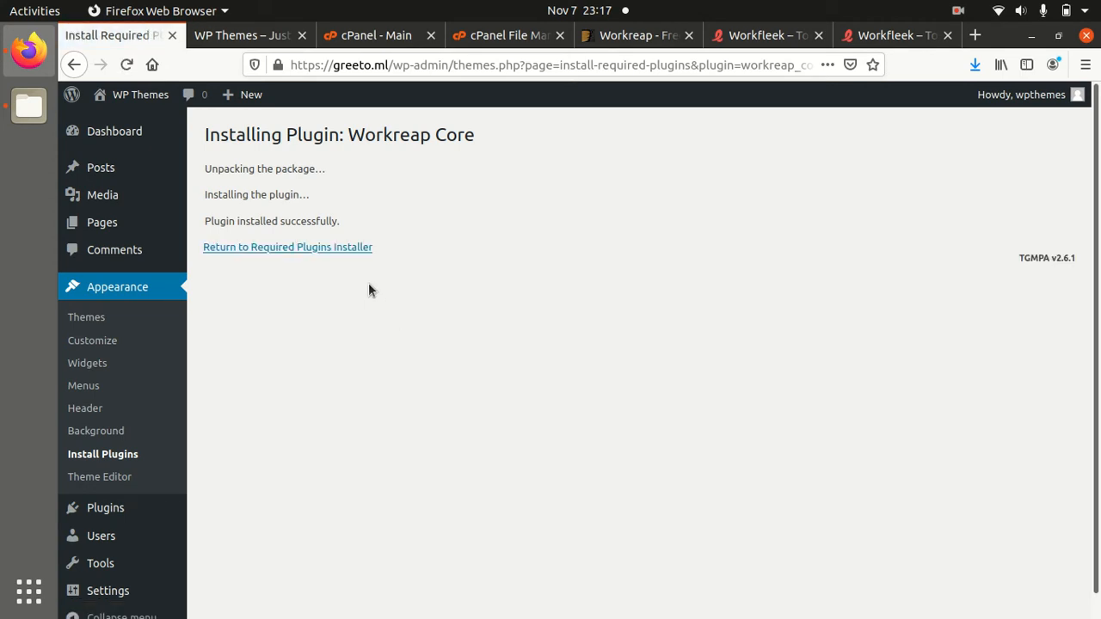
click(336, 248)
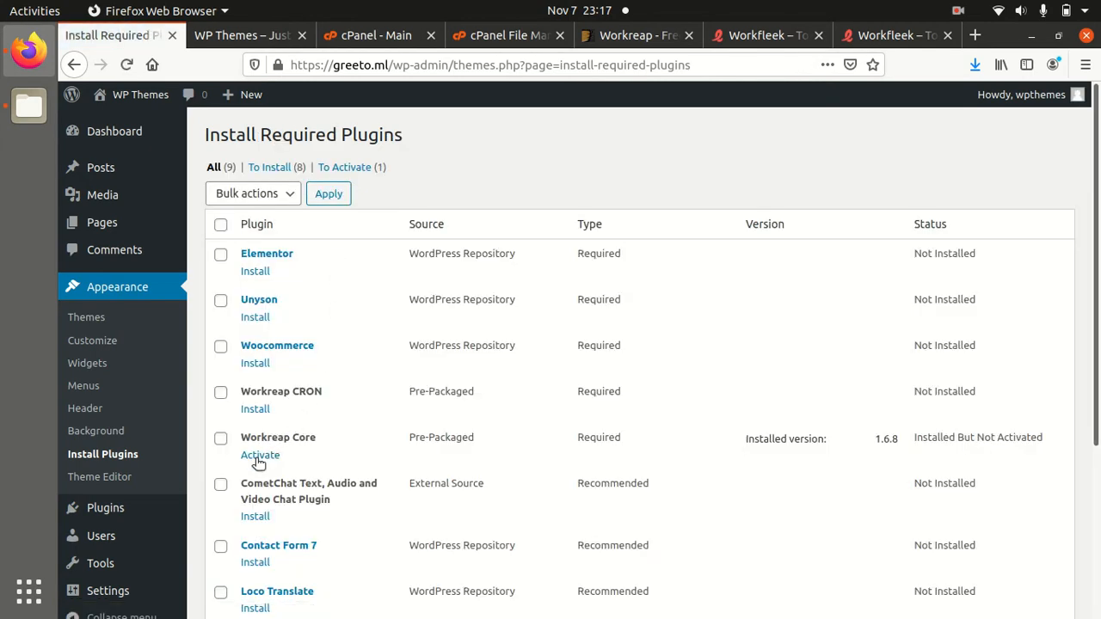
click(259, 455)
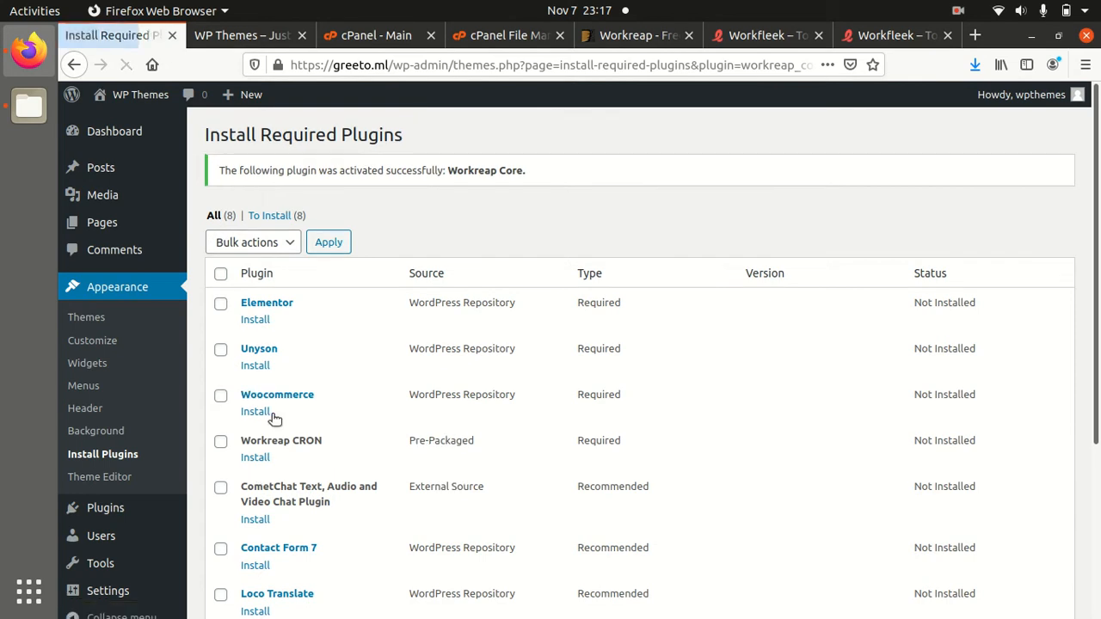
Install the required Elementor plugin, return to the required plugins list and activate it
click(255, 320)
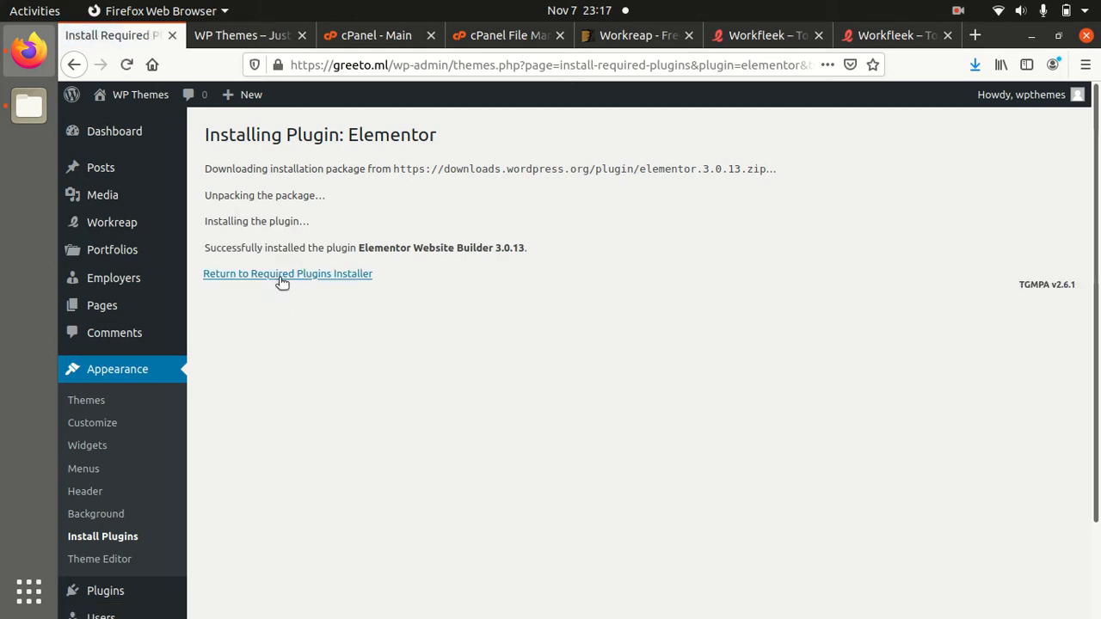
click(284, 275)
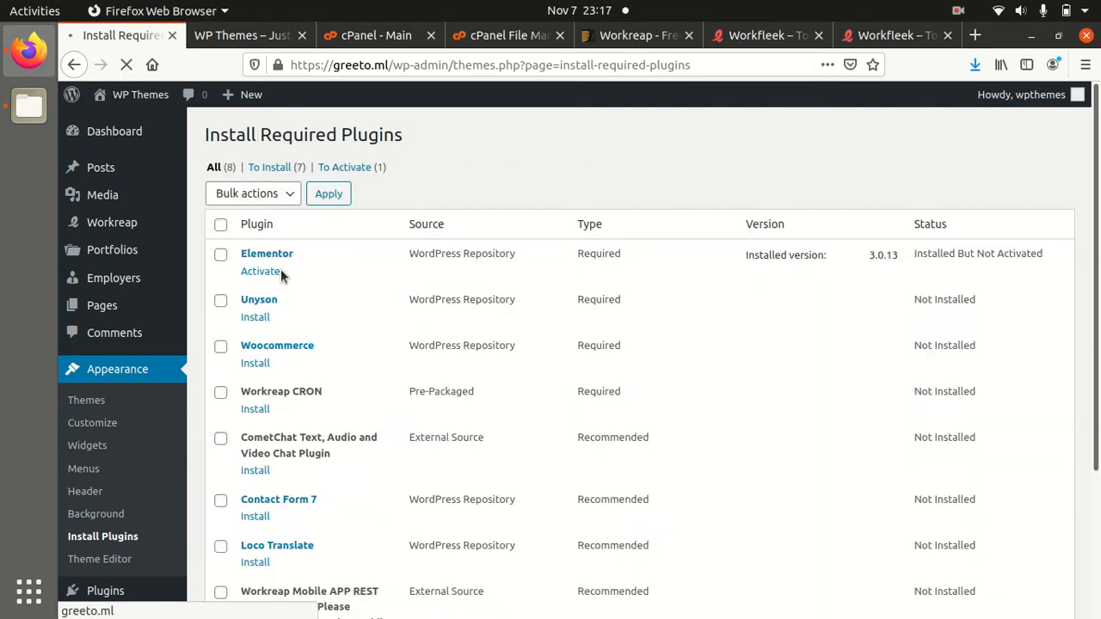
click(262, 271)
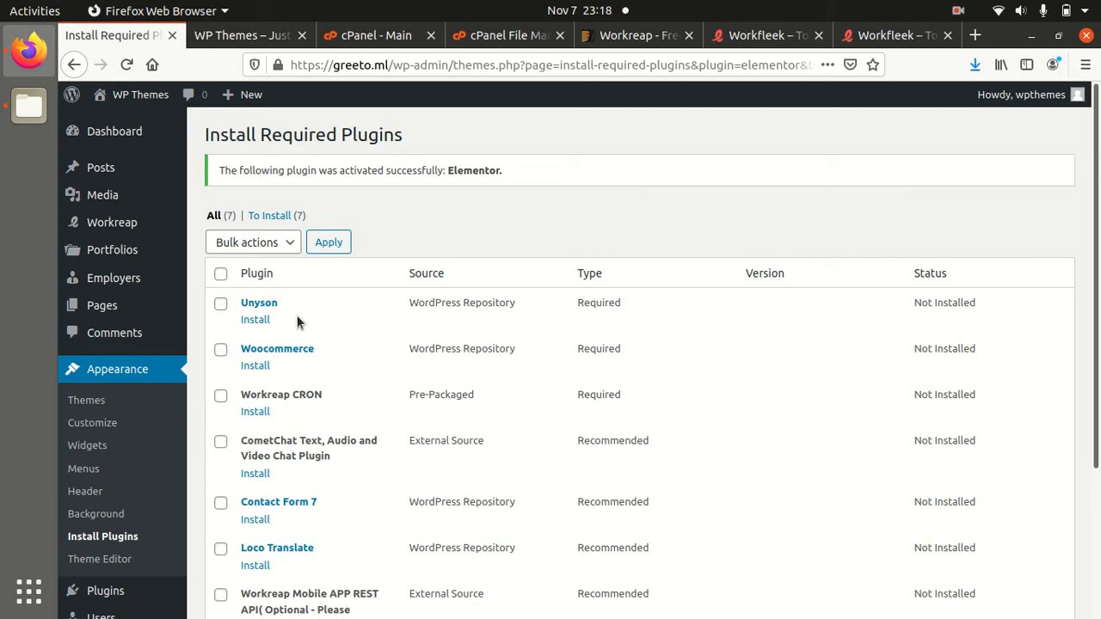
Close Elementor's getting-started page, and install and activate the required Unyson plugin
click(258, 319)
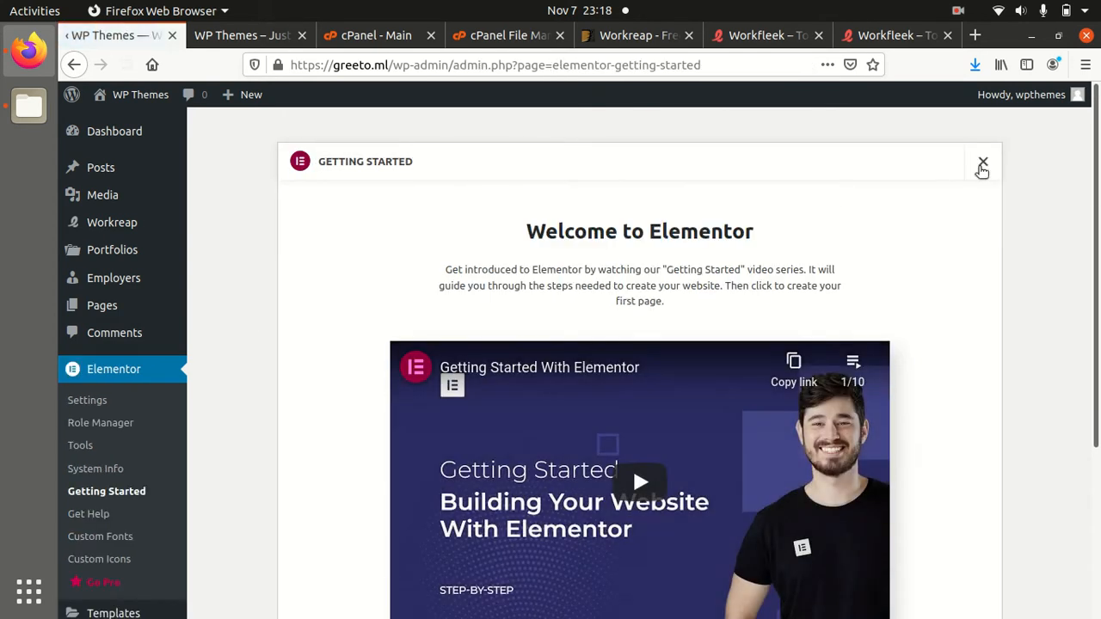
click(983, 163)
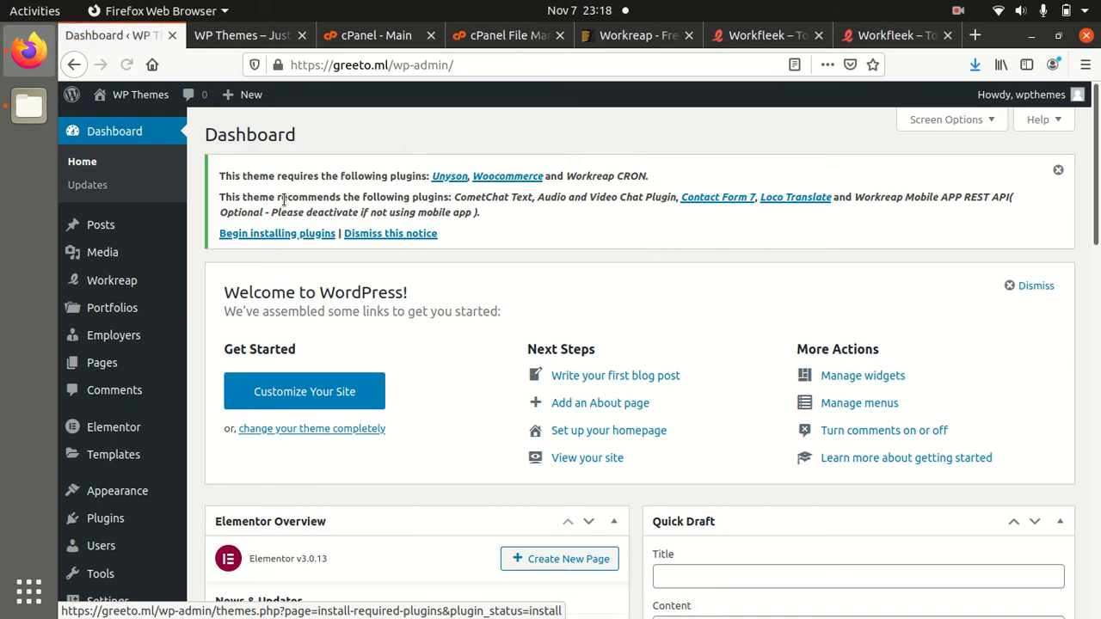
click(280, 234)
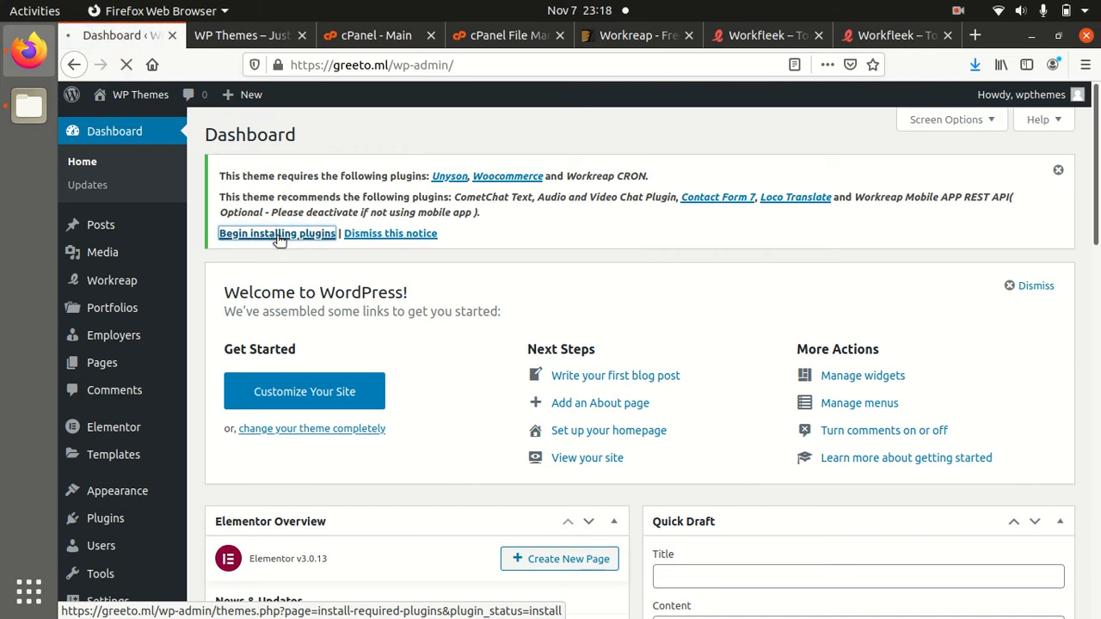
click(255, 273)
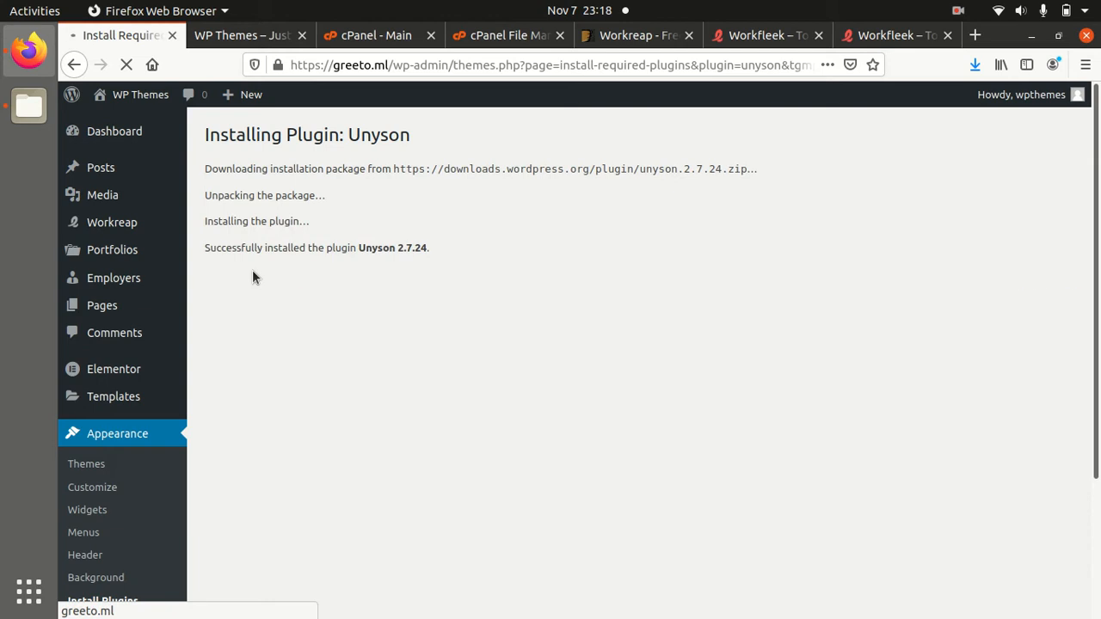
click(254, 273)
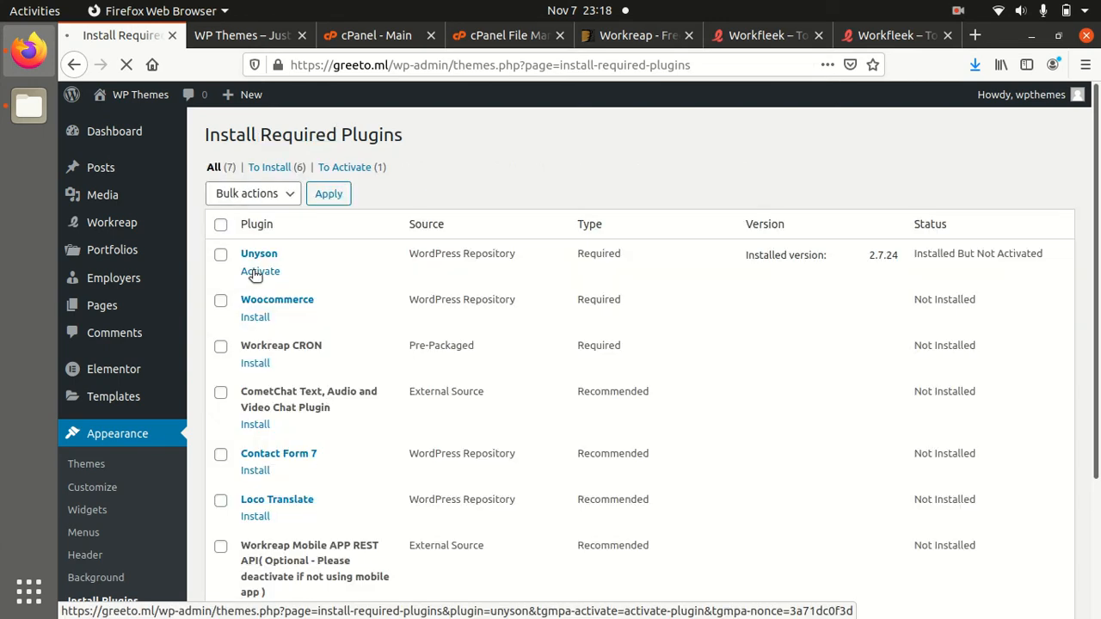
click(257, 272)
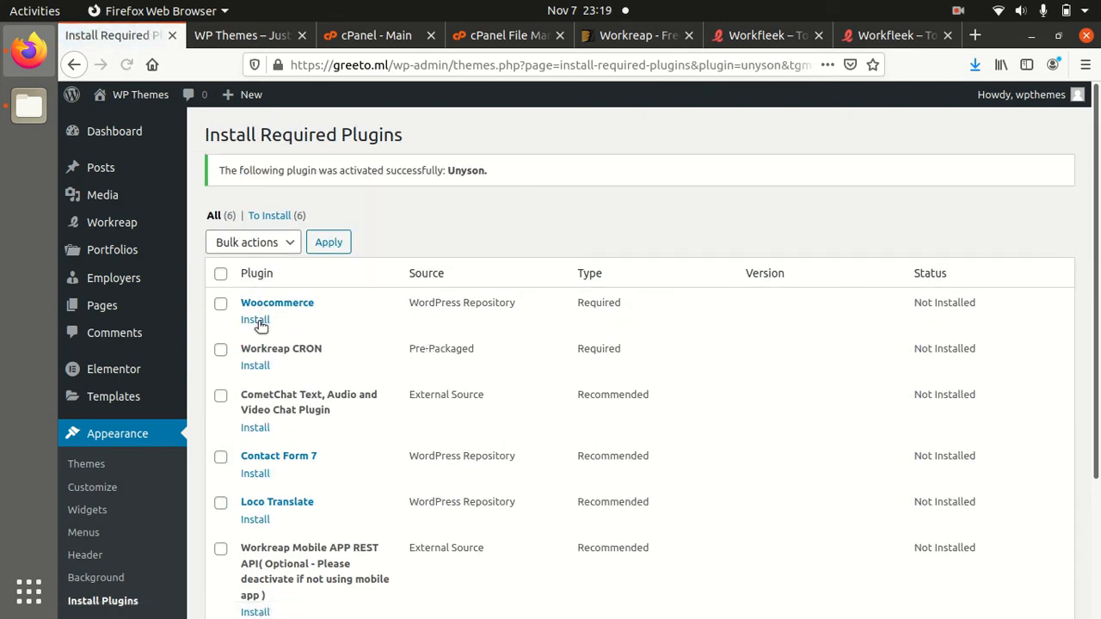
Reopen the required plugins list from Unyson's extensions page, and install and activate the Woocommerce plugin
click(260, 319)
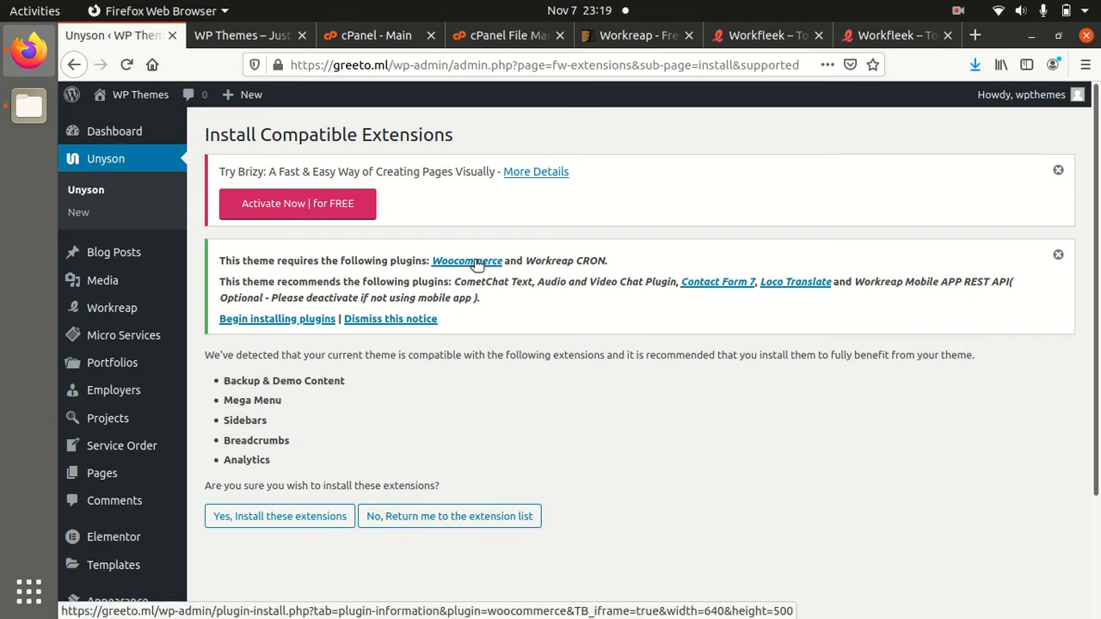
click(304, 319)
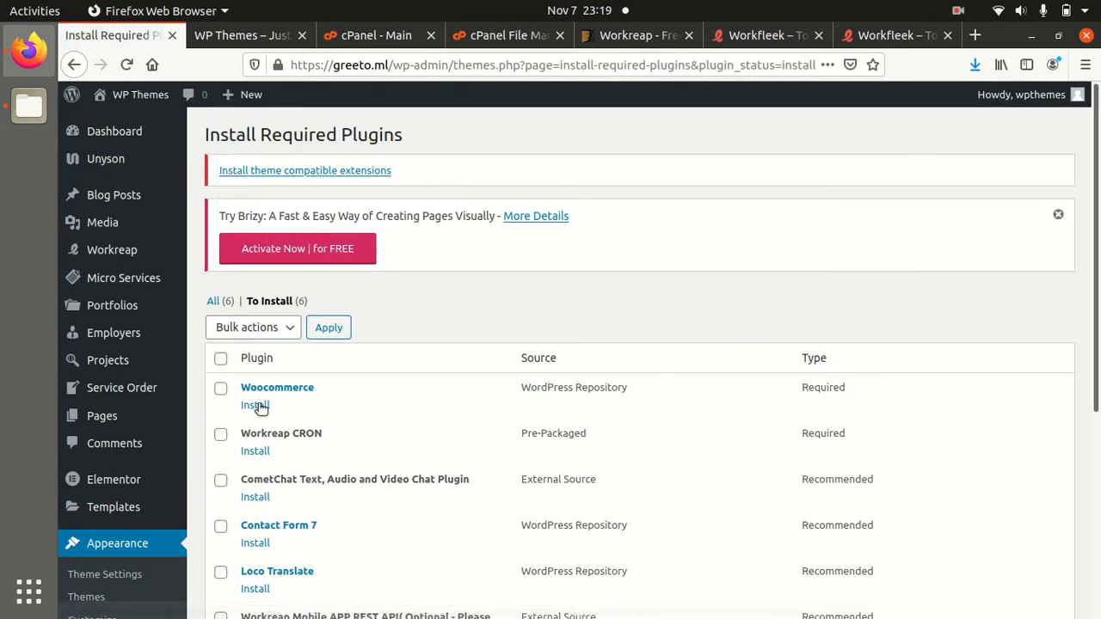
click(256, 405)
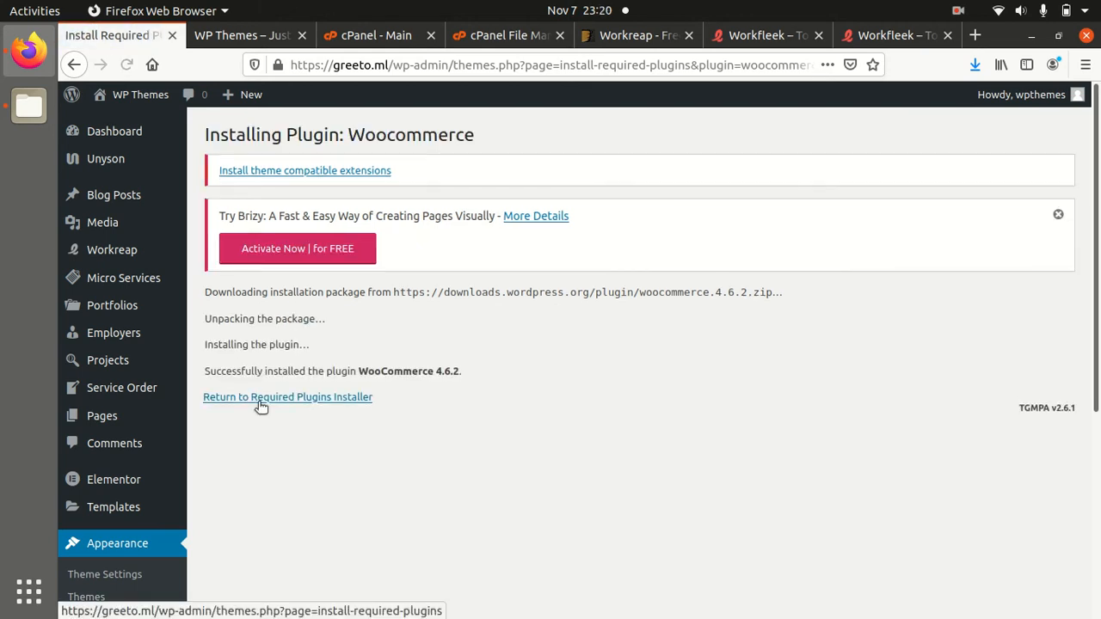
click(260, 403)
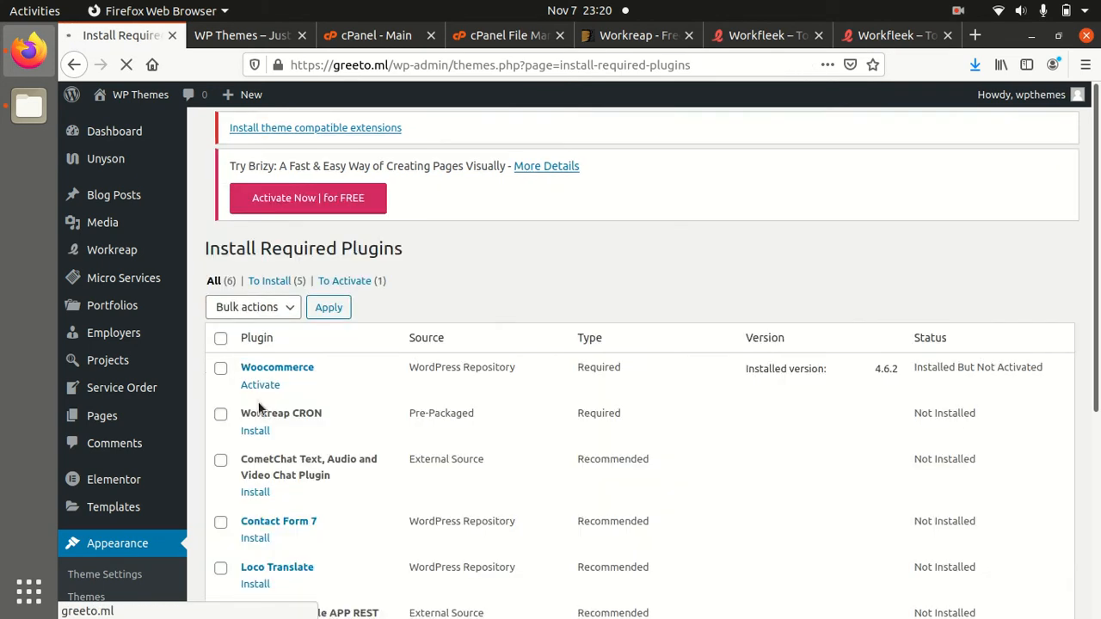
click(261, 405)
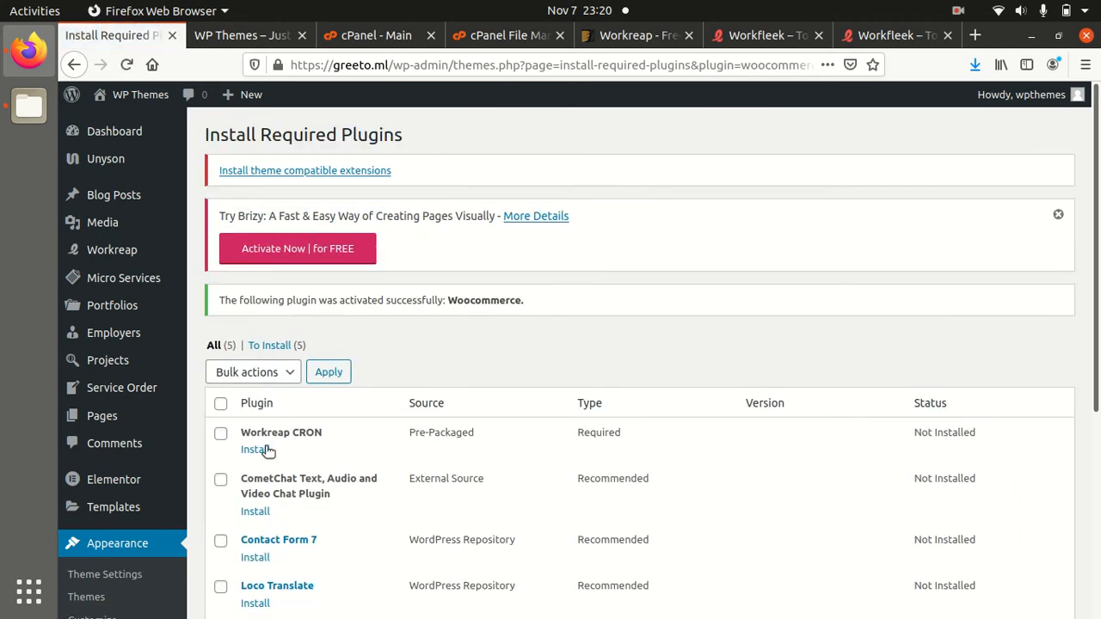
Try to install the required Workreap CRON plugin from the required plugins list
scroll(258, 421, down, 2)
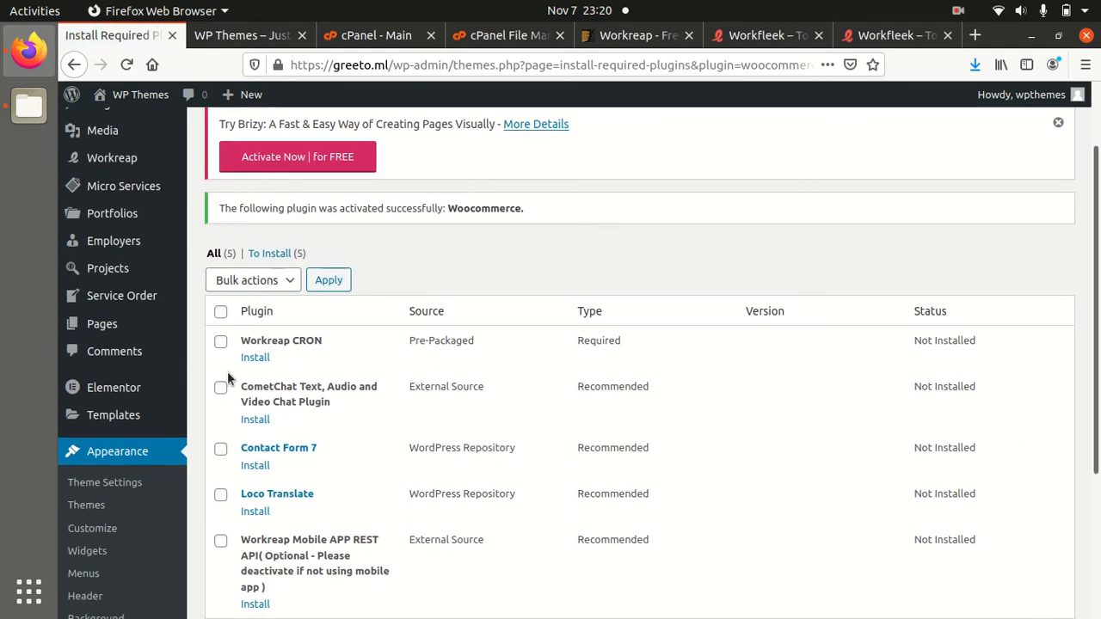
scroll(280, 467, down, 3)
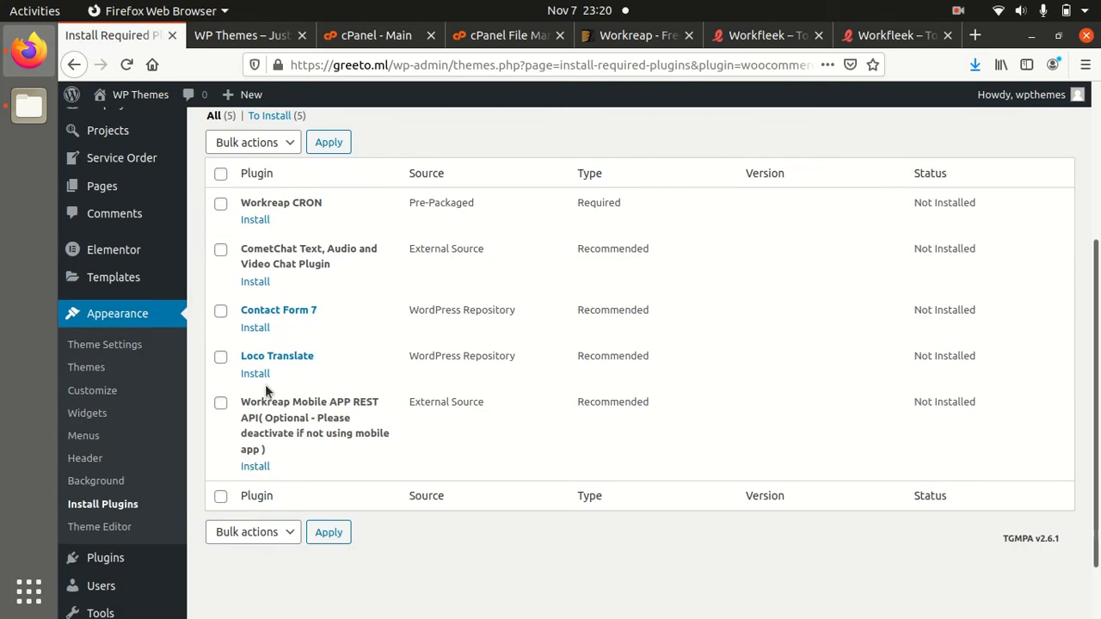
click(253, 220)
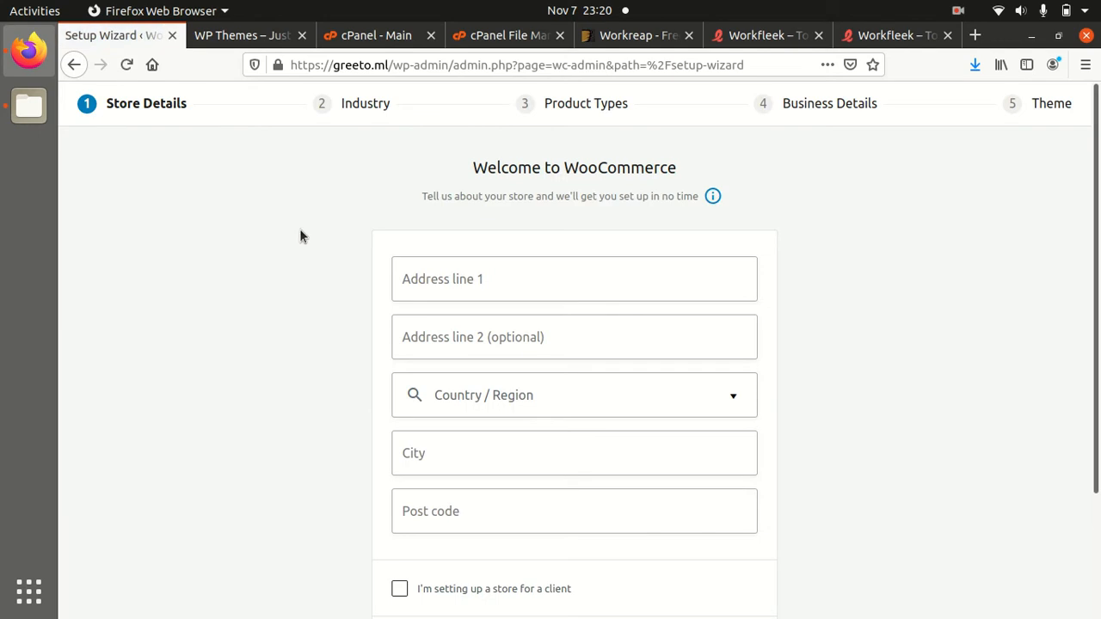
Fill in the store's first address line, city and post code, and choose India — Andhra Pradesh as the country/region
click(442, 278)
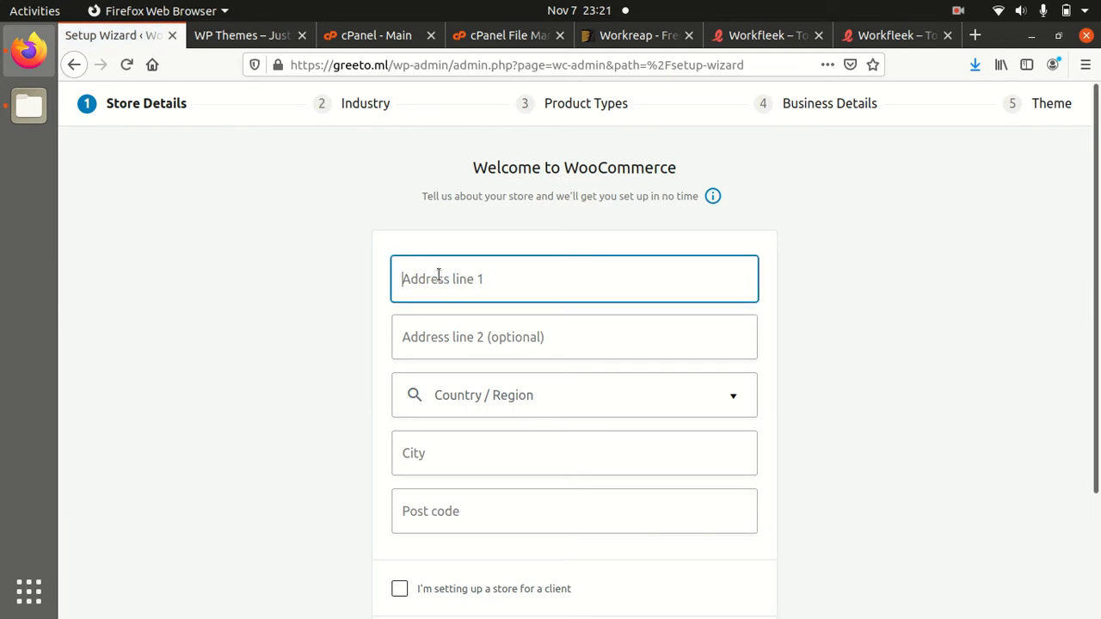
text(address )
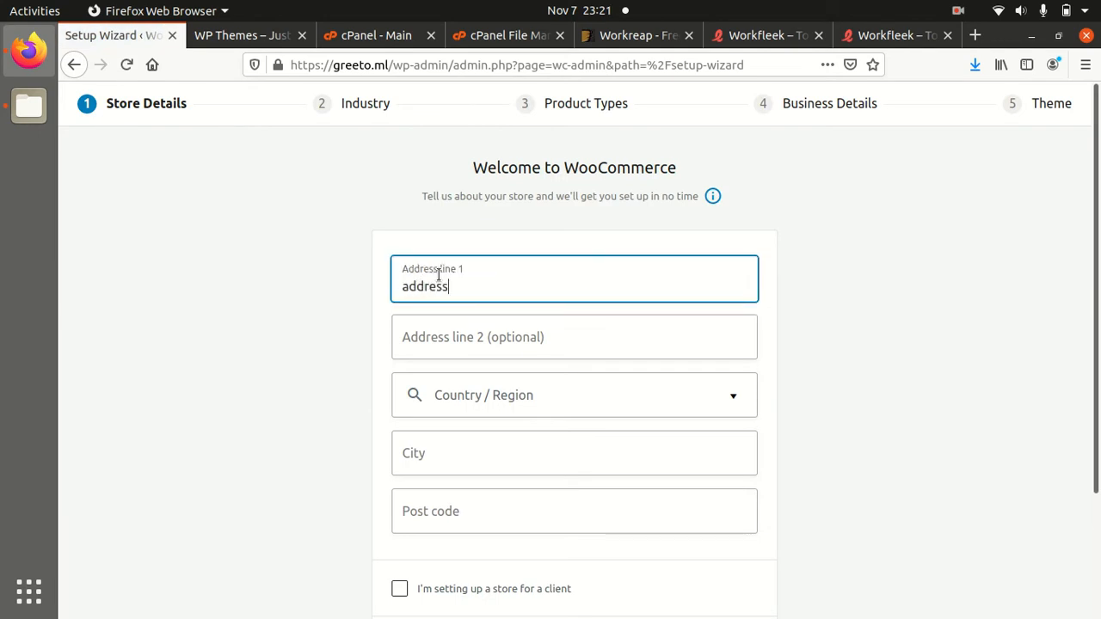
text(line)
key(Tab)
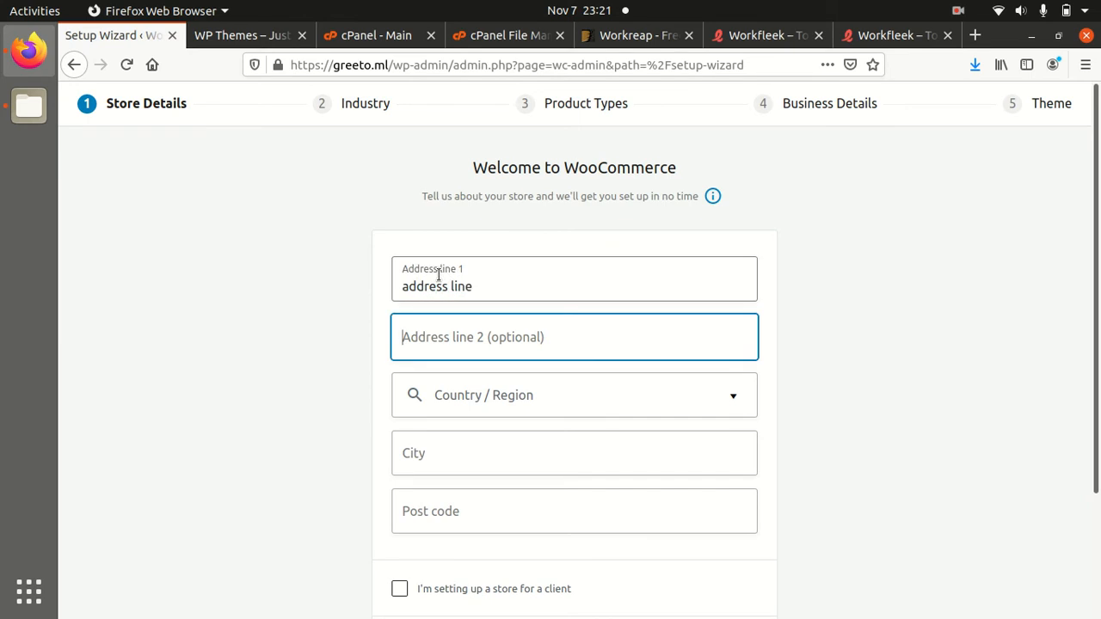
key(Tab)
text(india)
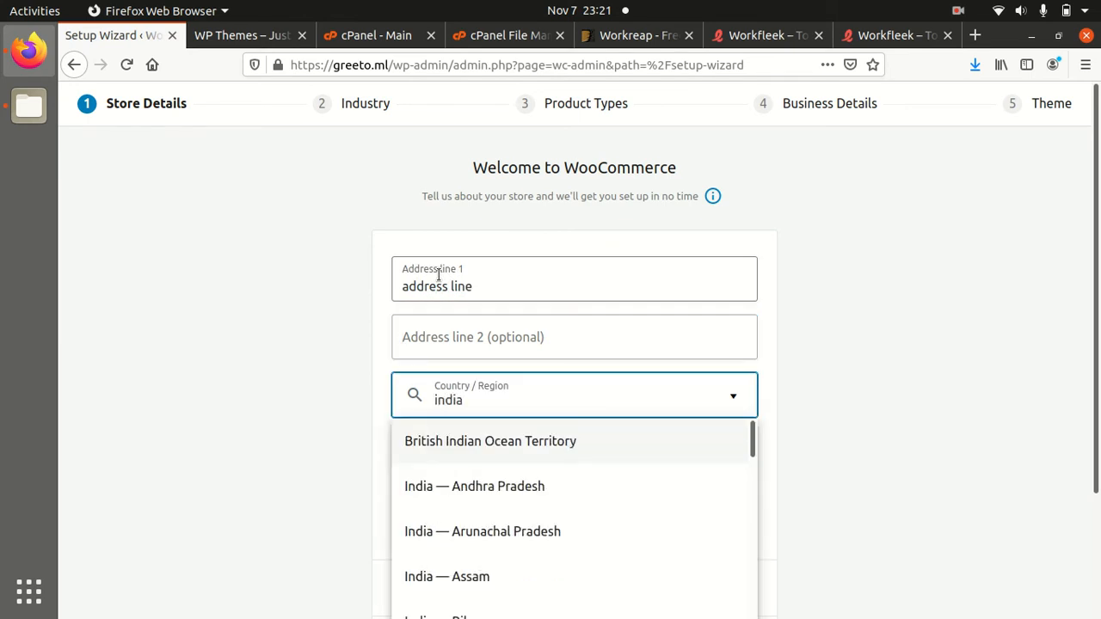
click(494, 488)
click(474, 456)
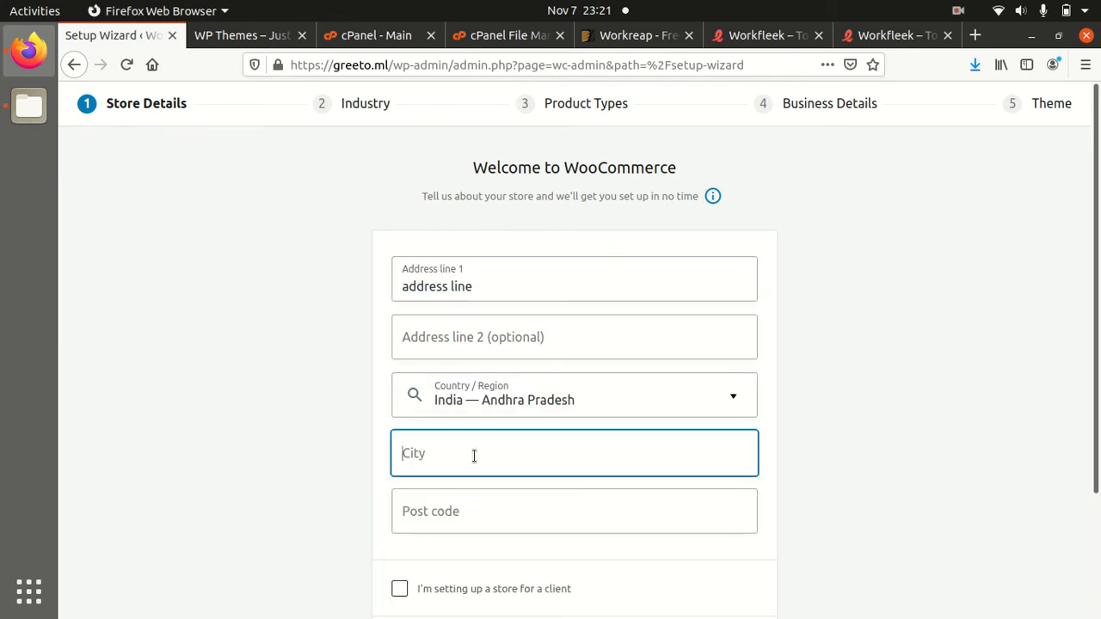
text(new city)
key(Tab)
text(123456)
Submit the store details and continue without opting in to WooCommerce usage tracking
scroll(474, 456, down, 3)
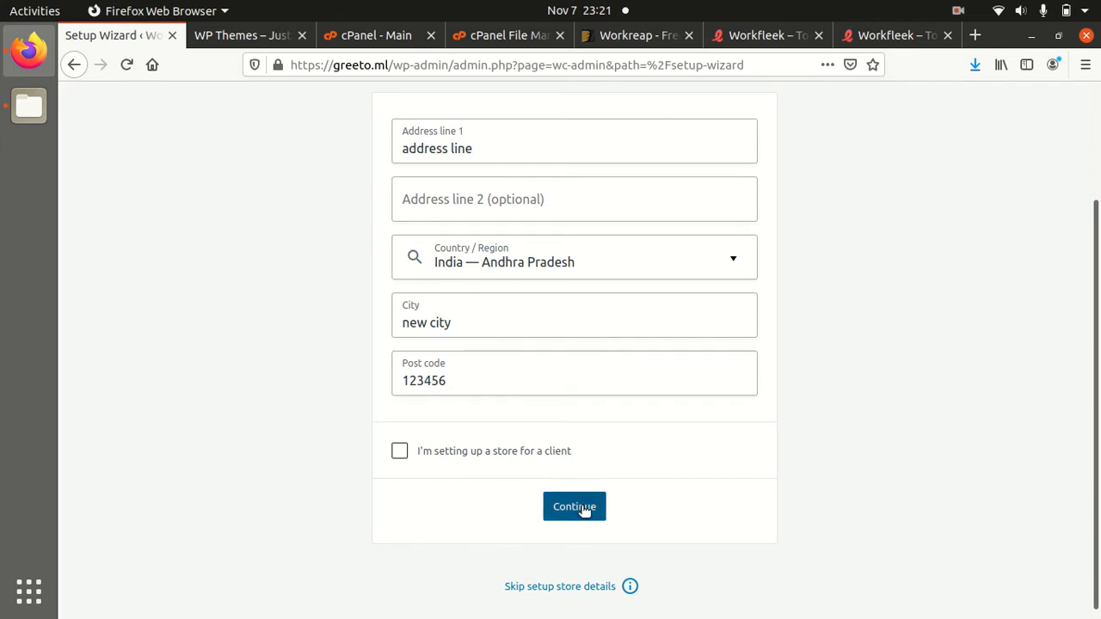
click(581, 506)
click(771, 402)
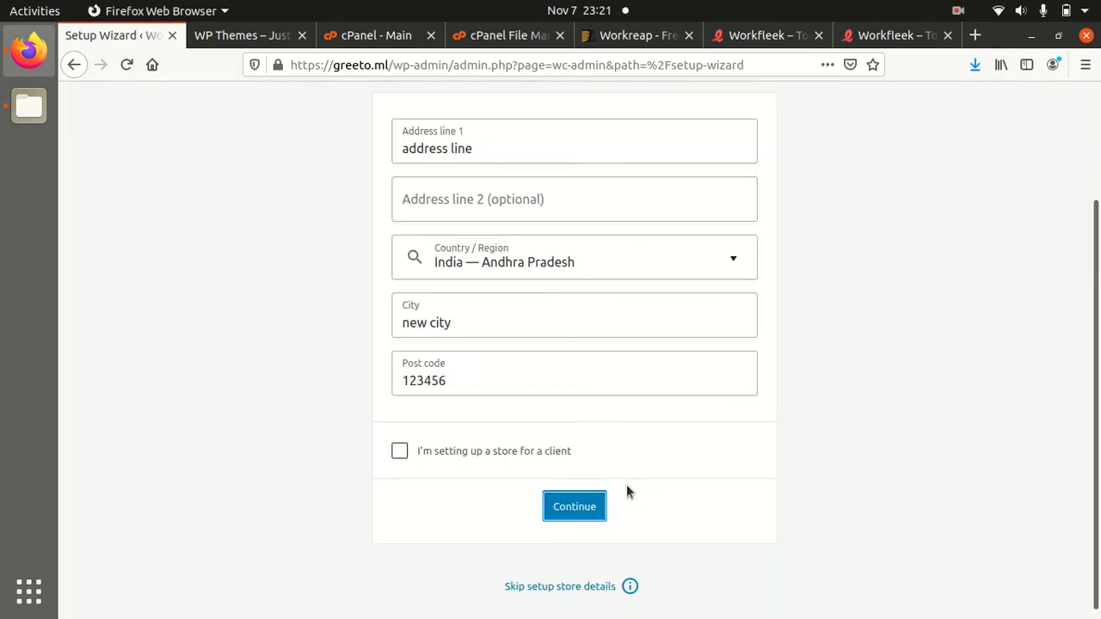
click(575, 509)
click(781, 398)
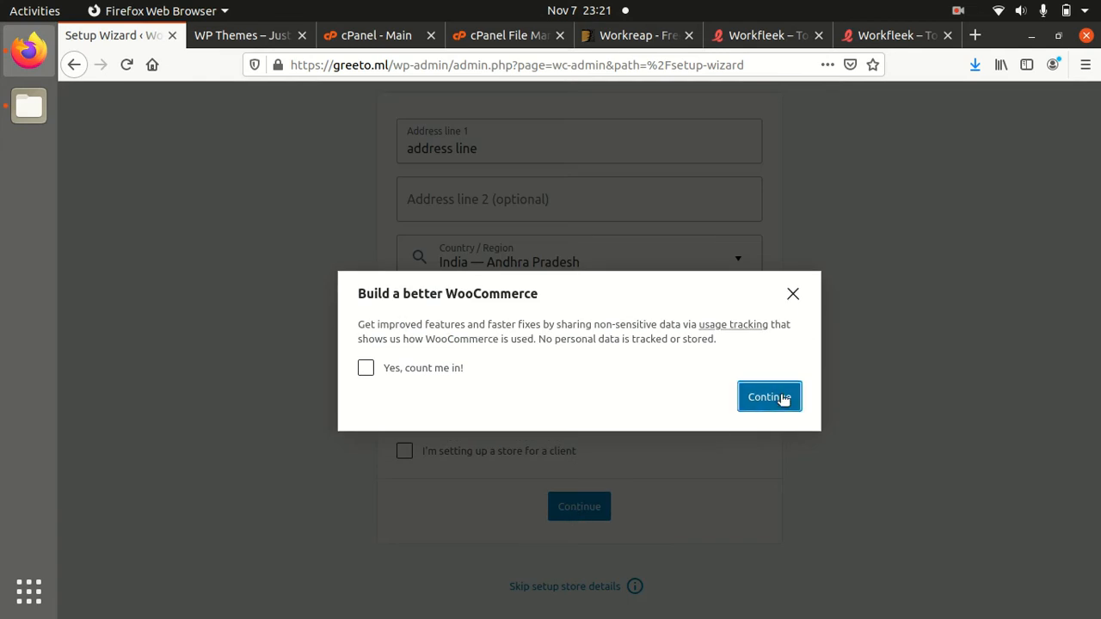
click(775, 400)
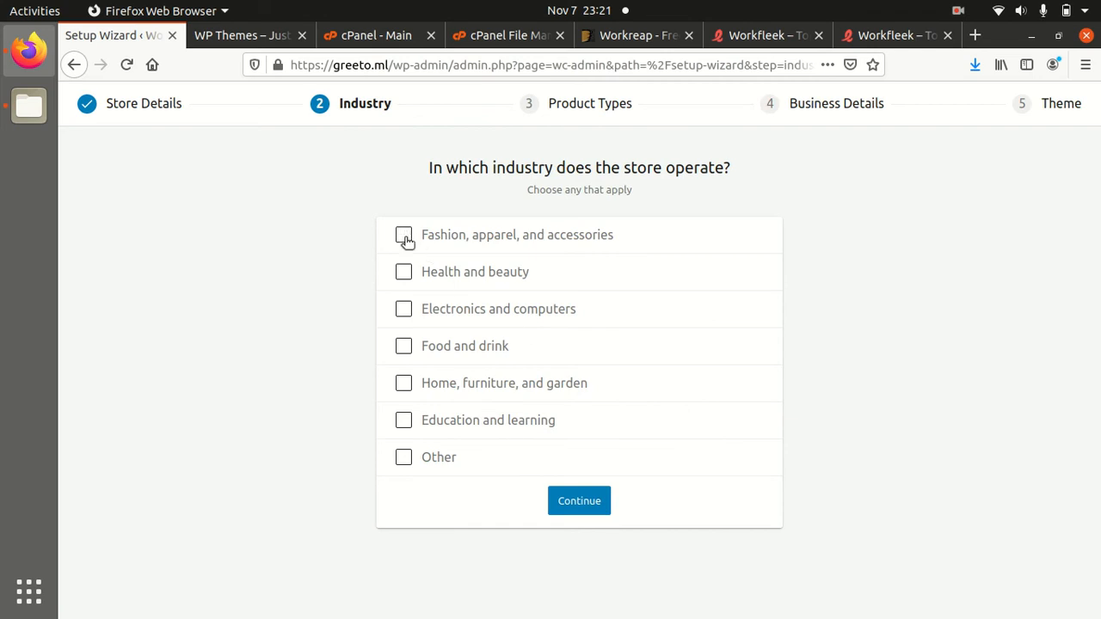
Choose Education and learning as the store's industry and continue with Physical products as the product type
click(405, 418)
click(599, 503)
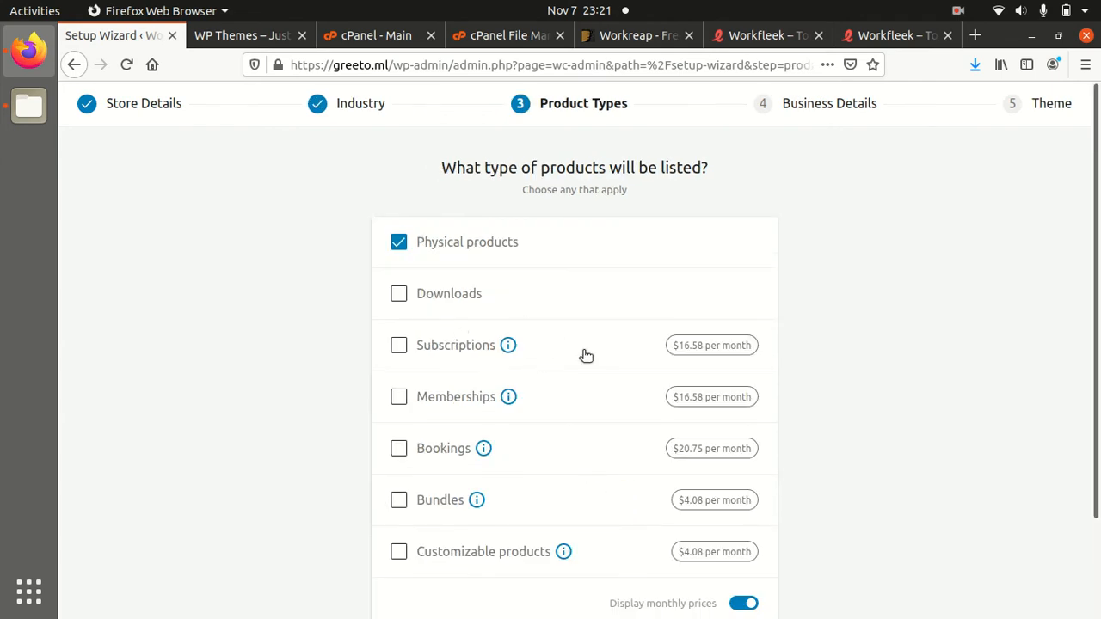
scroll(549, 345, down, 3)
click(558, 546)
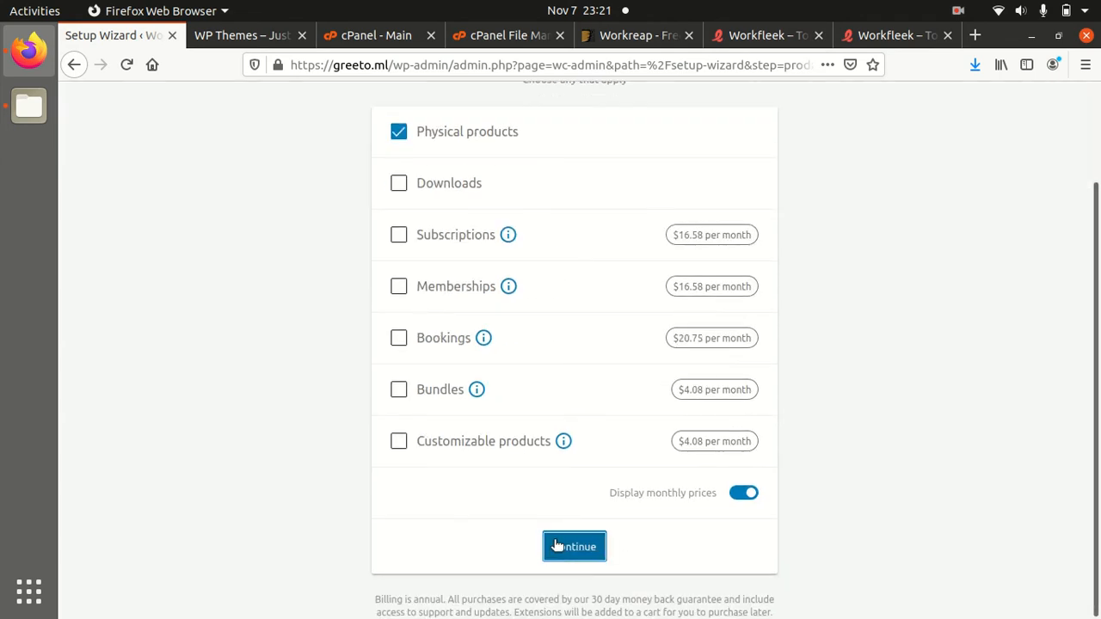
In the business details, set the planned number of products to 11 - 100 and currently selling elsewhere to No
click(639, 278)
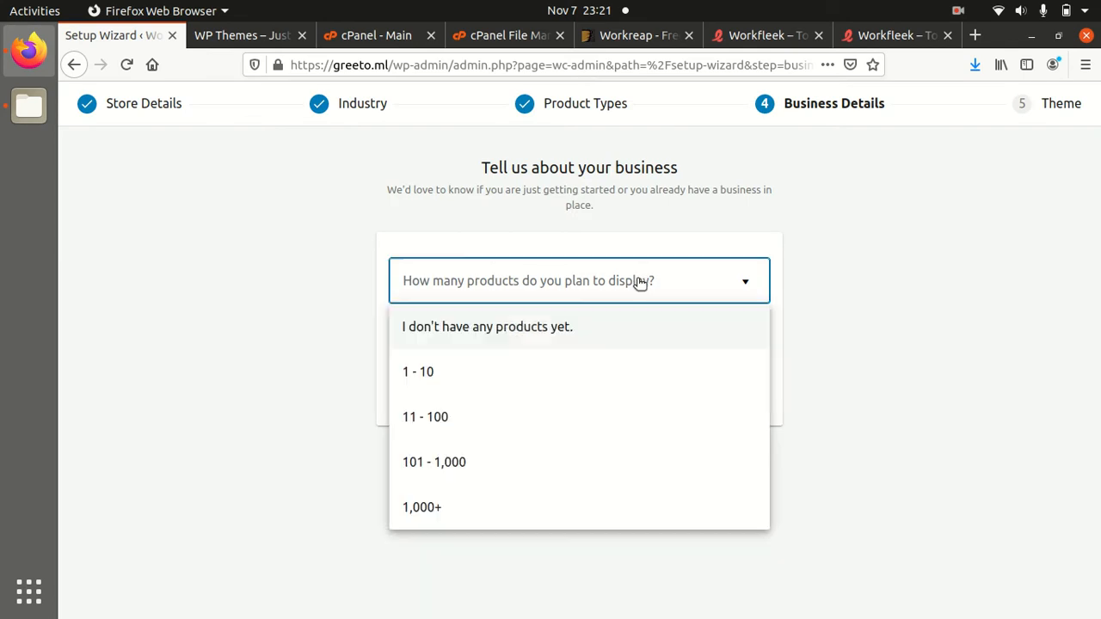
click(477, 427)
drag(508, 395, 540, 360)
click(565, 342)
click(501, 386)
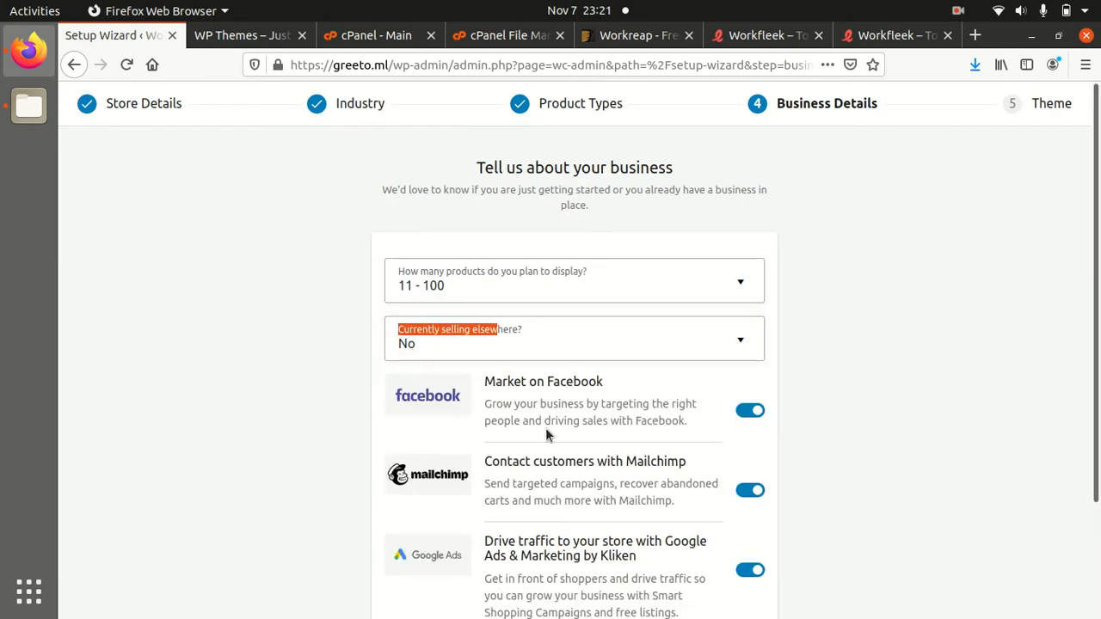
Turn off the Facebook, Mailchimp and Google Ads marketing options and continue past the business details
click(745, 411)
click(745, 494)
click(745, 571)
scroll(757, 567, down, 2)
click(590, 574)
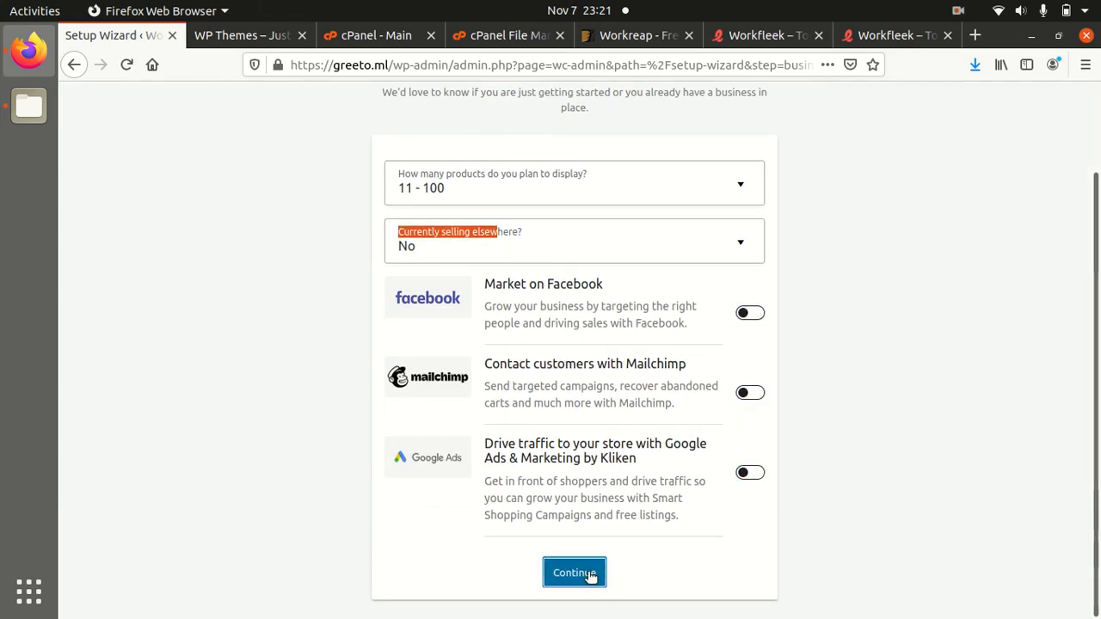
Complete the wizard's theme step, decline Jetpack and WooCommerce Shipping & Tax, and dismiss the WooCommerce welcome message
scroll(525, 494, down, 4)
click(382, 478)
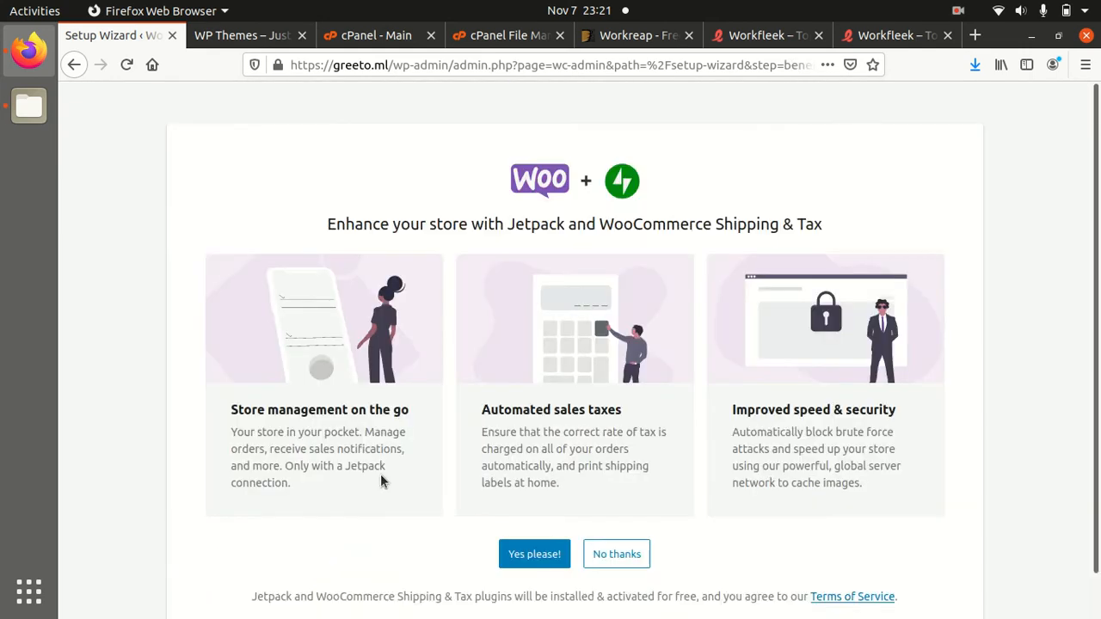
click(611, 555)
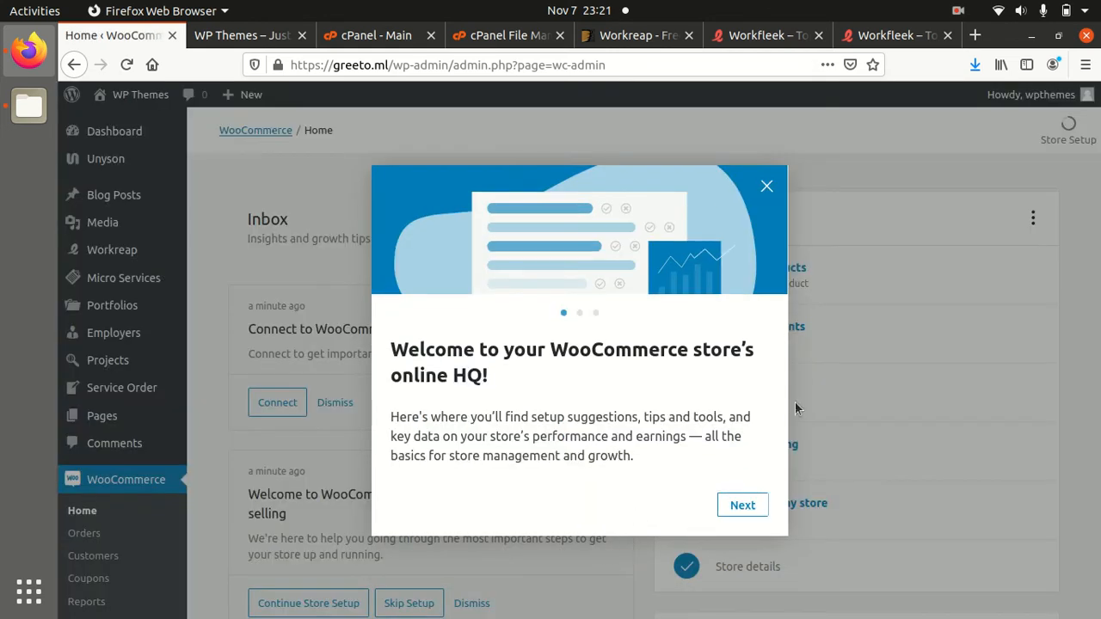
click(766, 188)
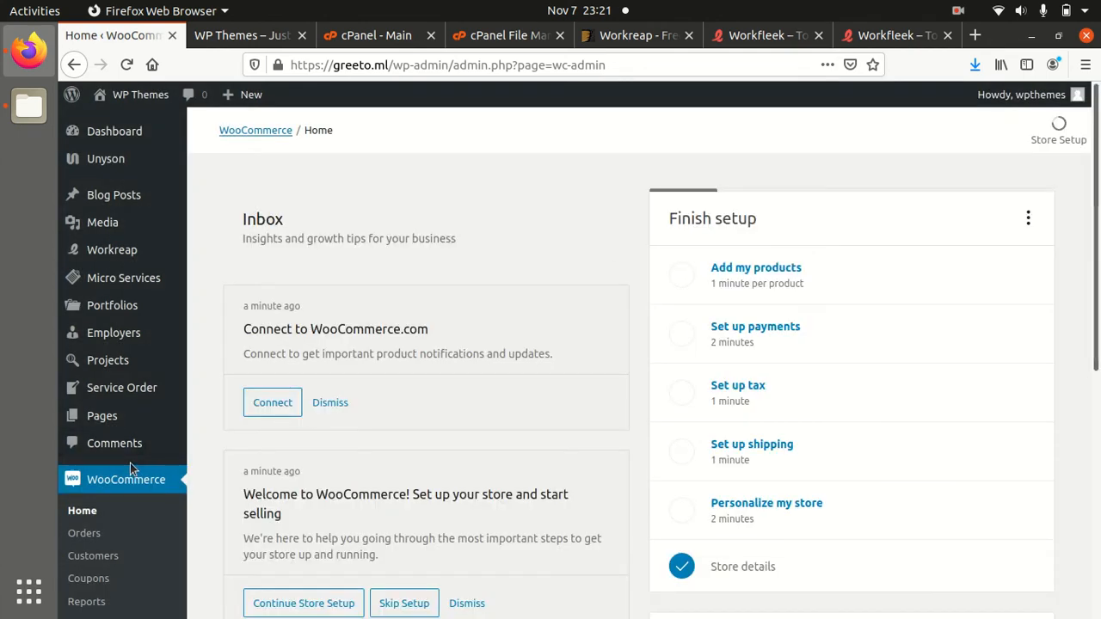
Go to the installed plugins page and open the theme's required plugins installer from its notice
scroll(129, 463, down, 5)
scroll(111, 521, down, 3)
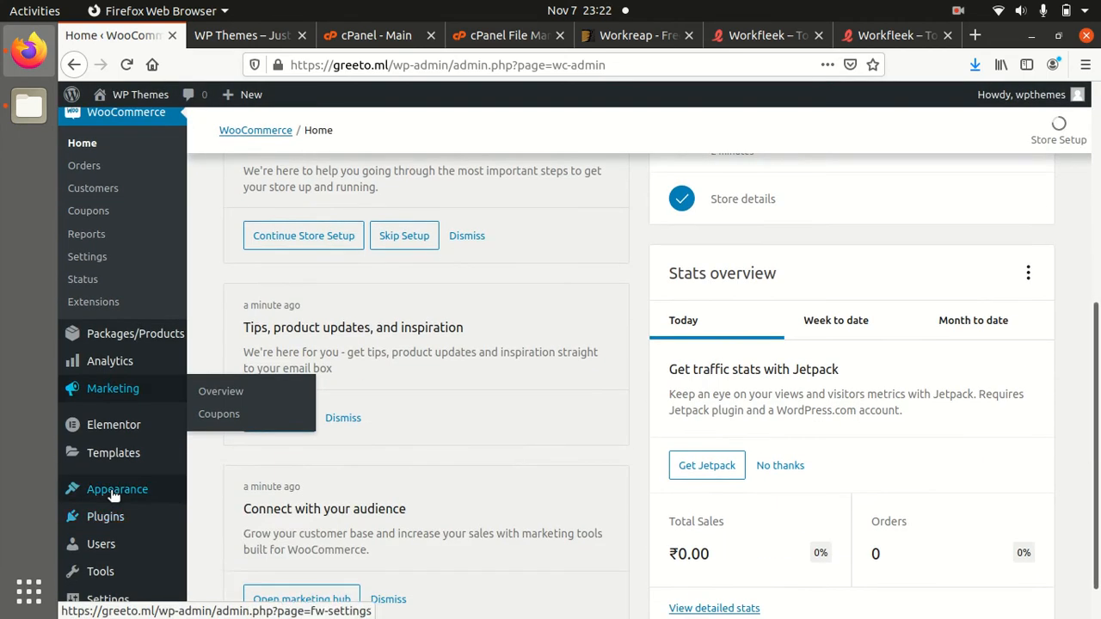
mouse_move(112, 522)
click(239, 530)
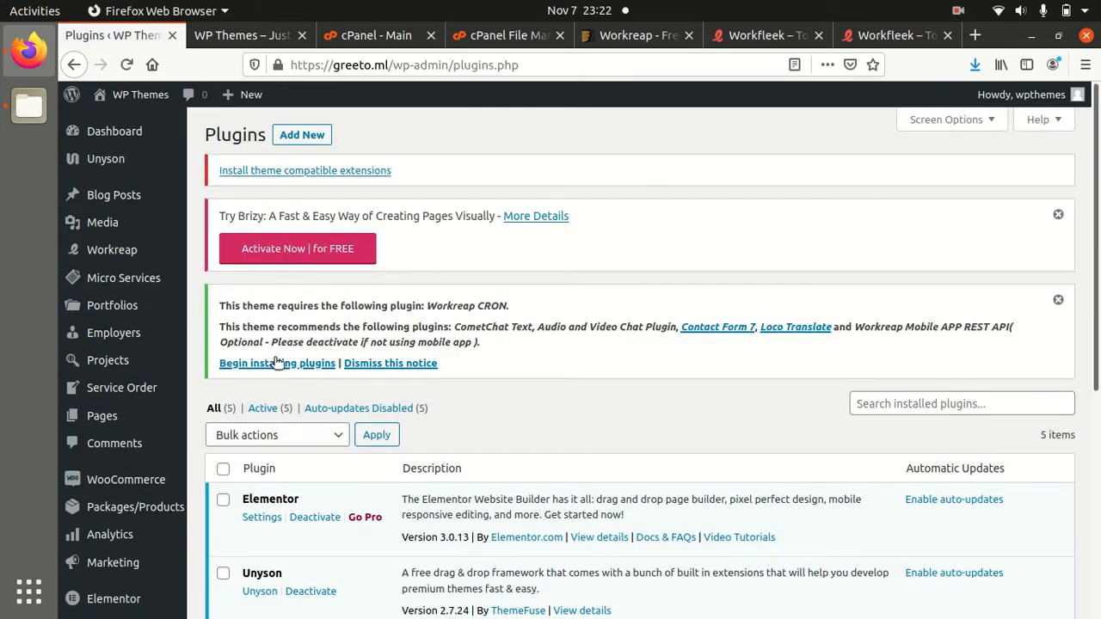
click(276, 363)
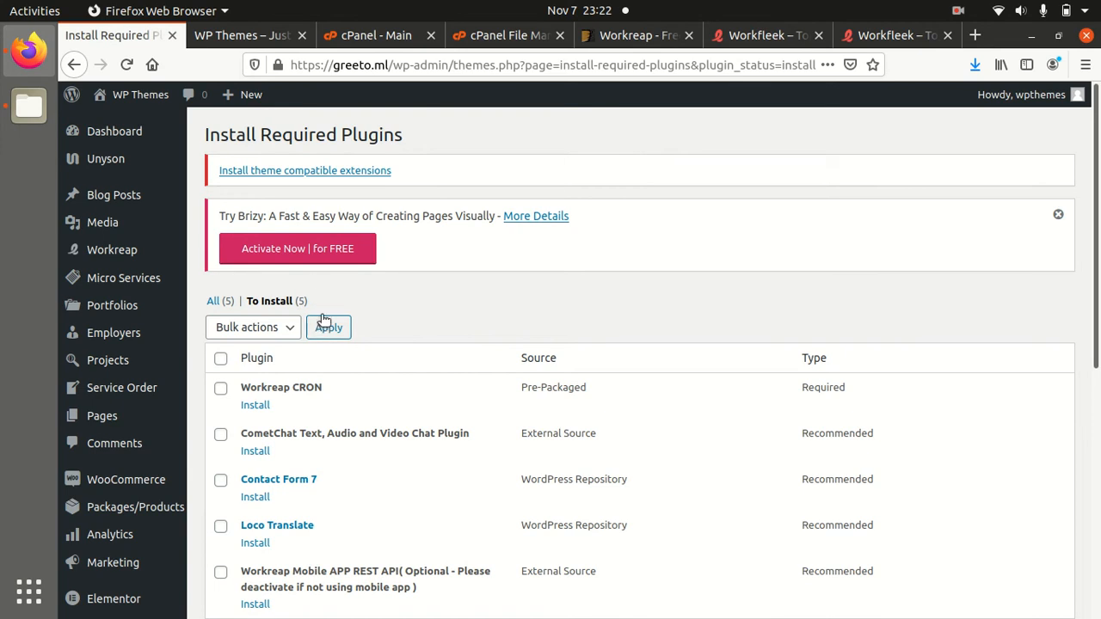
Install the required Workreap CRON plugin, return to the required plugins installer, and activate it
scroll(339, 339, down, 2)
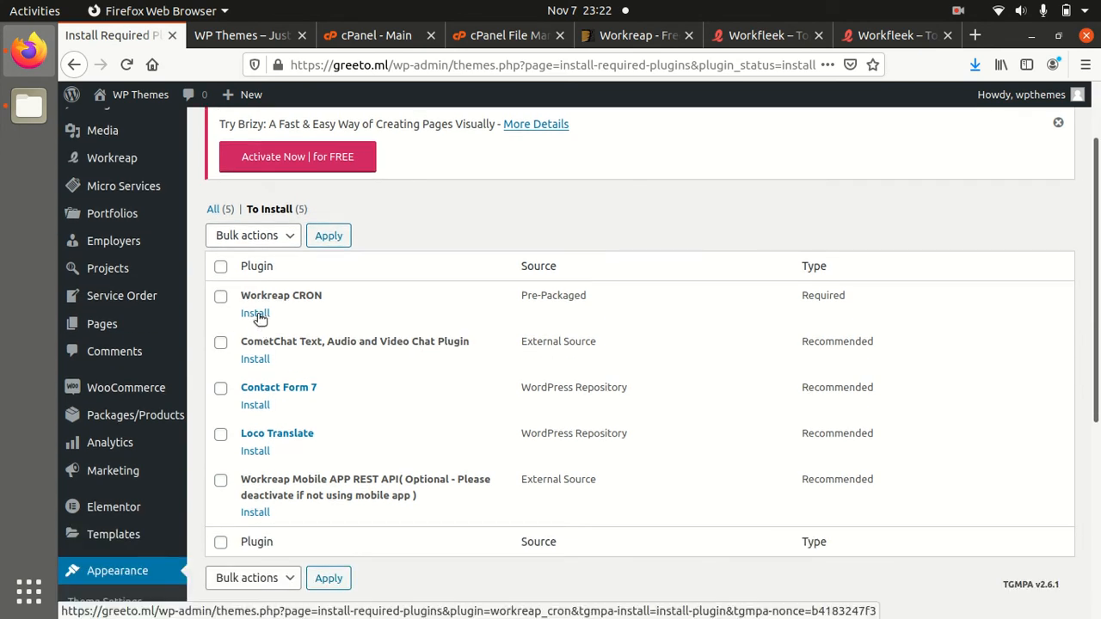
click(256, 314)
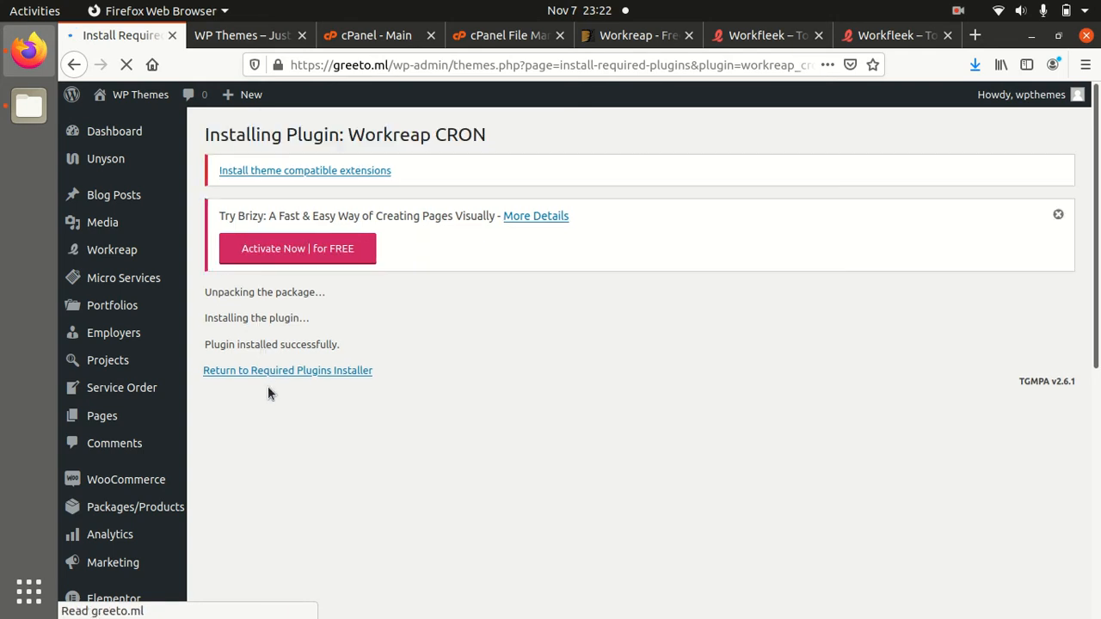
click(267, 371)
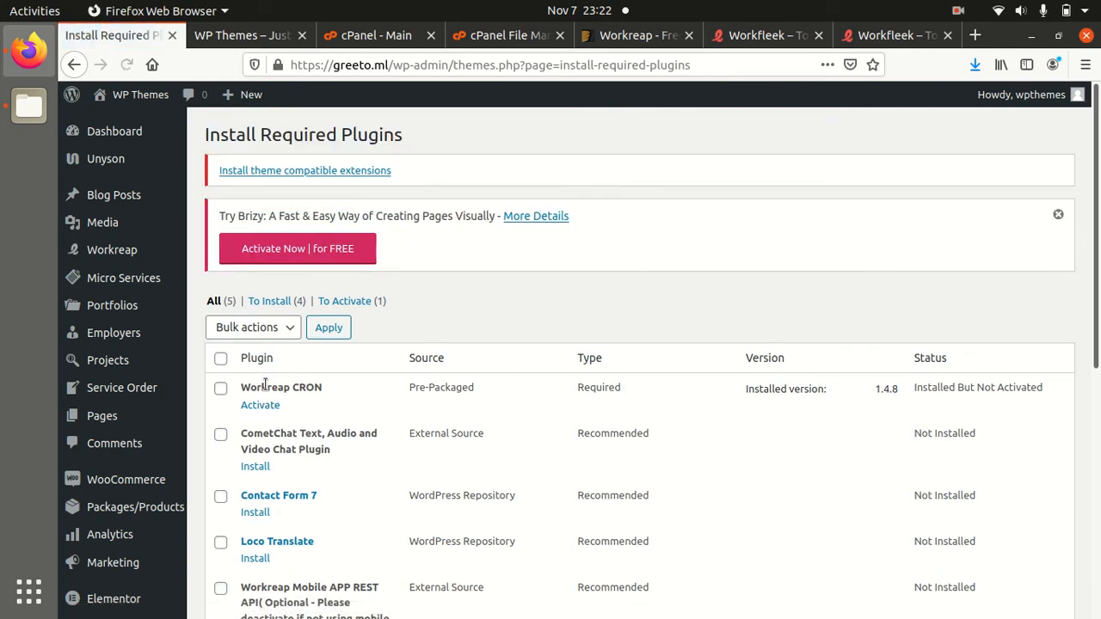
click(273, 406)
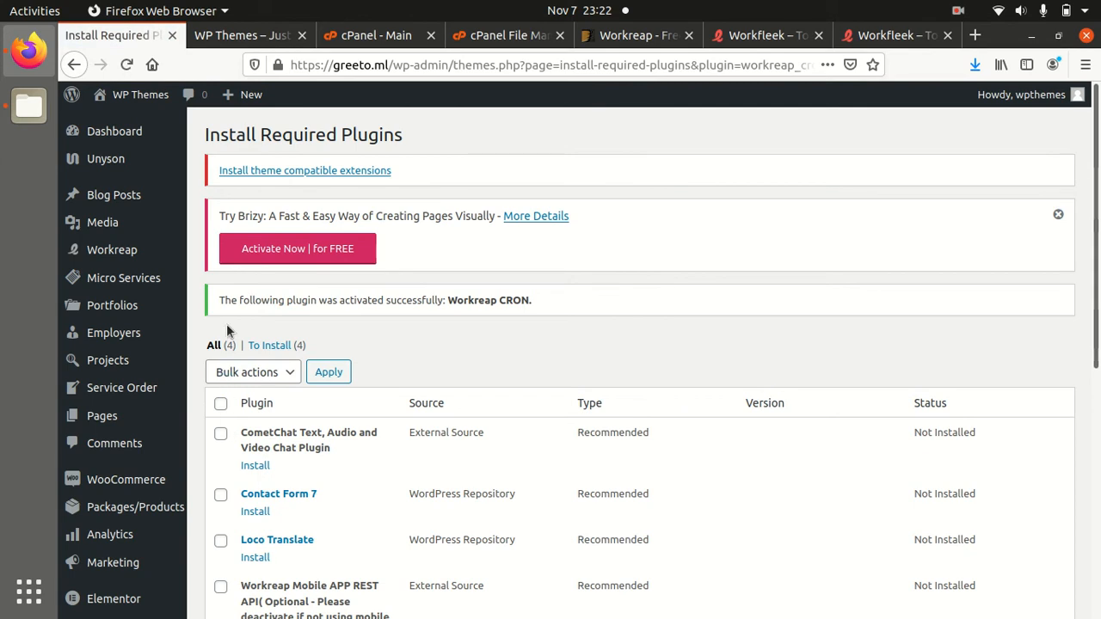
Try twice to install the CometChat Text, Audio and Video Chat Plugin, returning to the required plugins installer each time
click(259, 466)
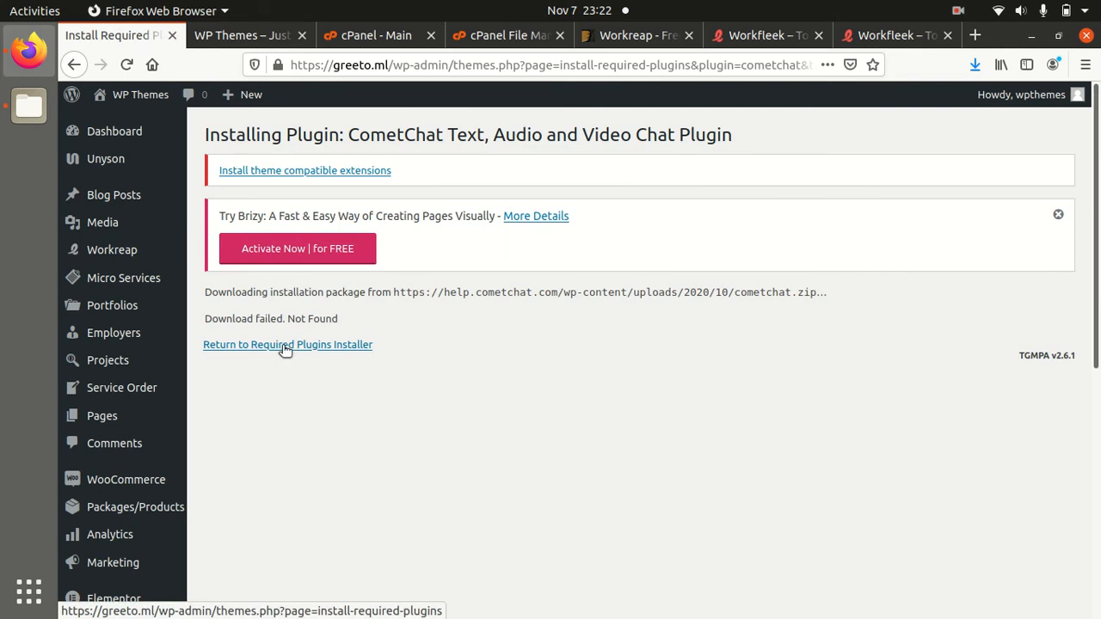
click(285, 344)
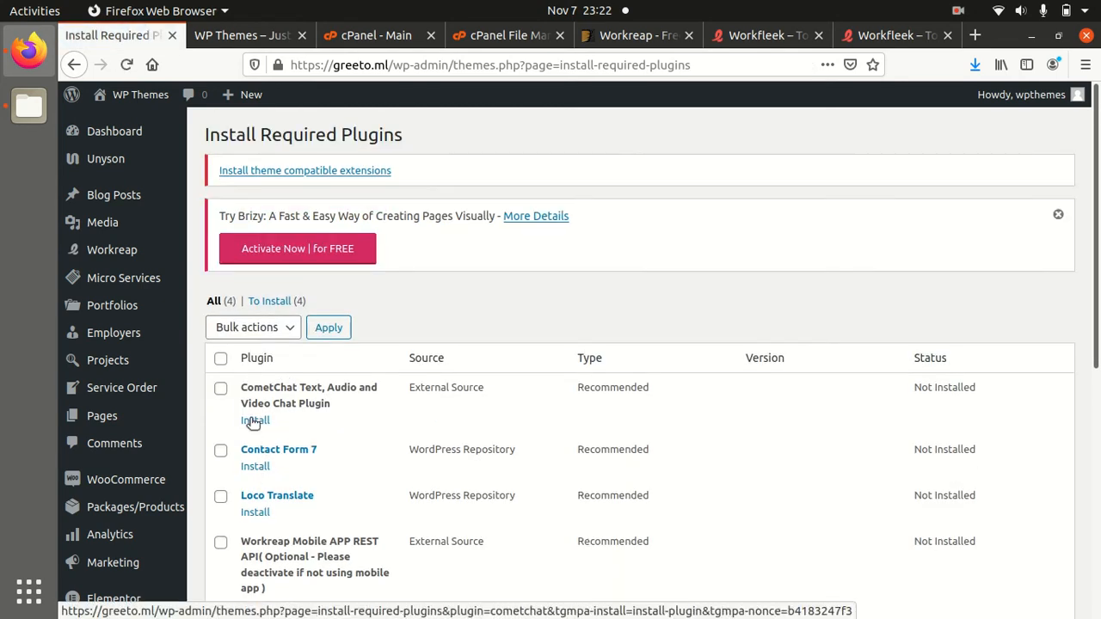
click(254, 421)
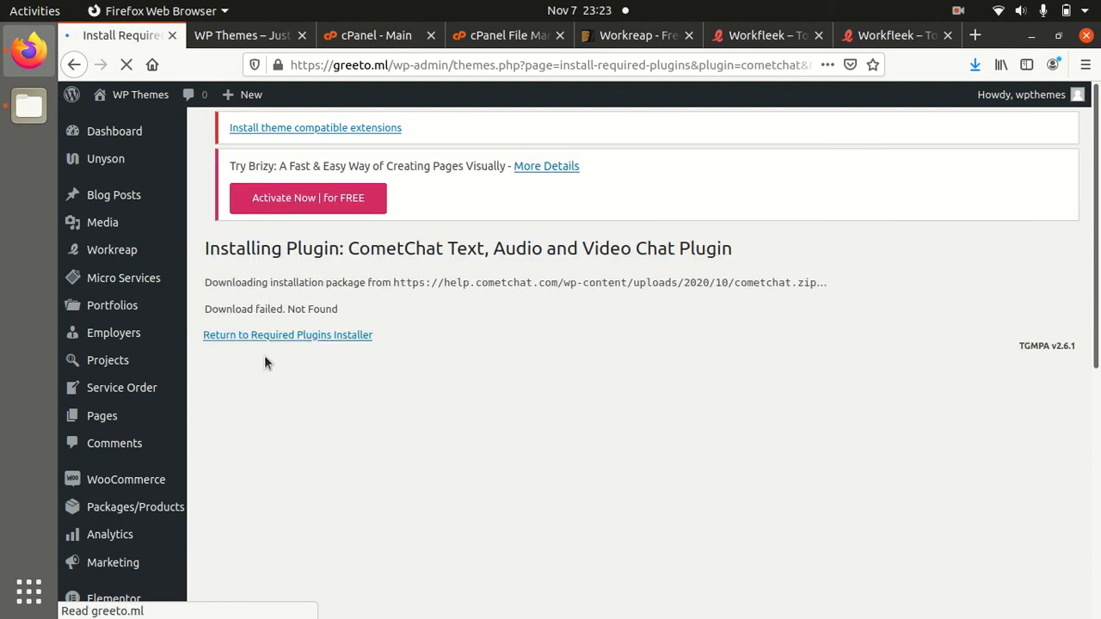
click(272, 346)
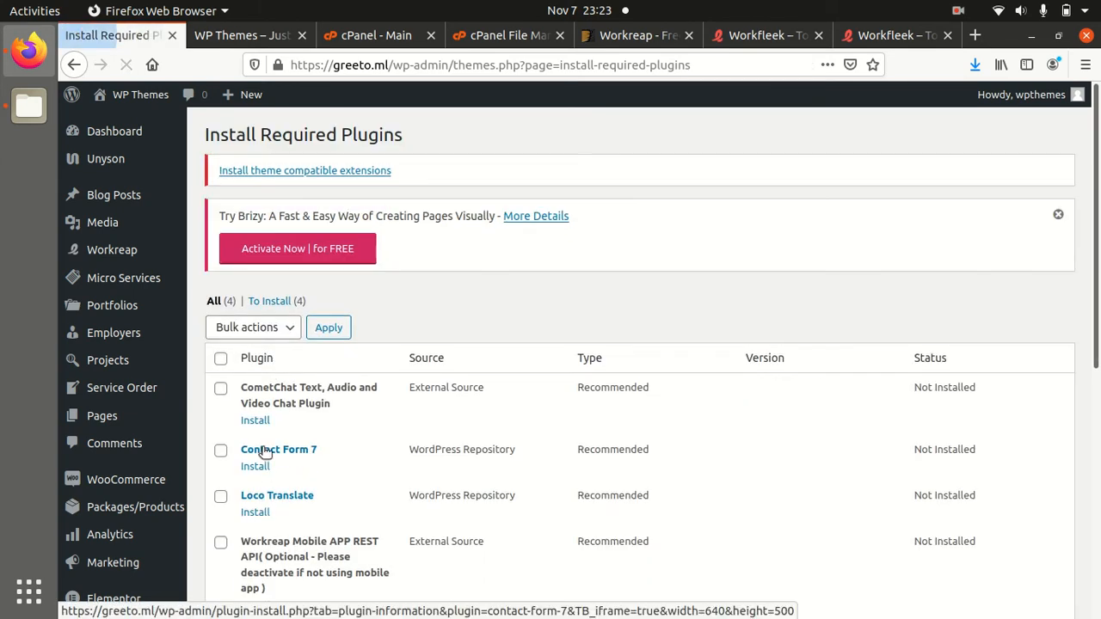
Install the recommended Contact Form 7 plugin and activate it from the required plugins list
click(252, 469)
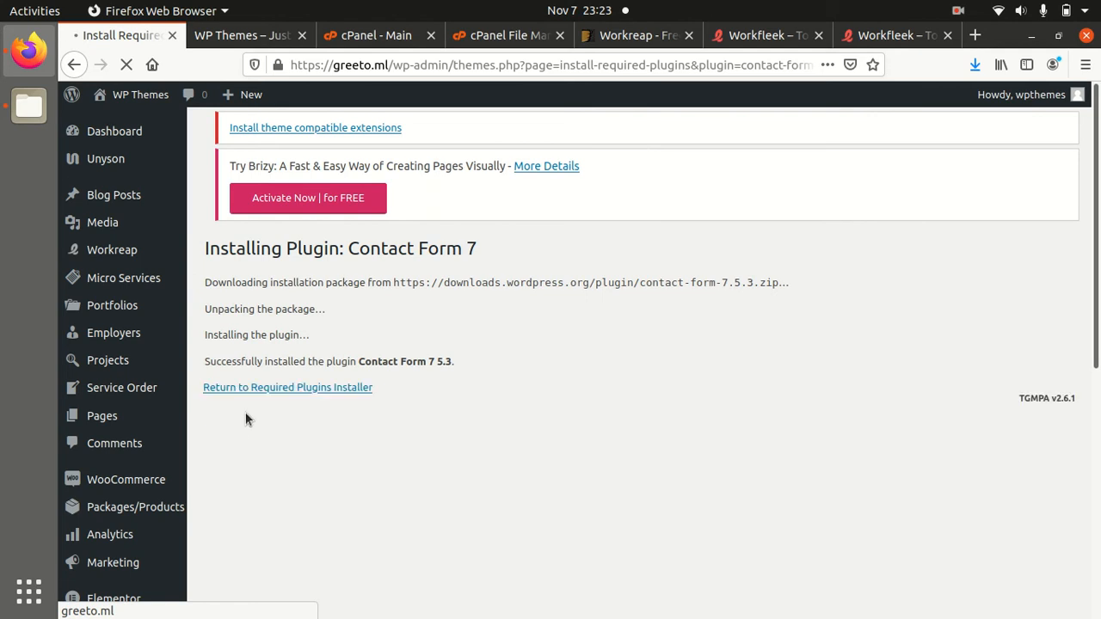
click(260, 395)
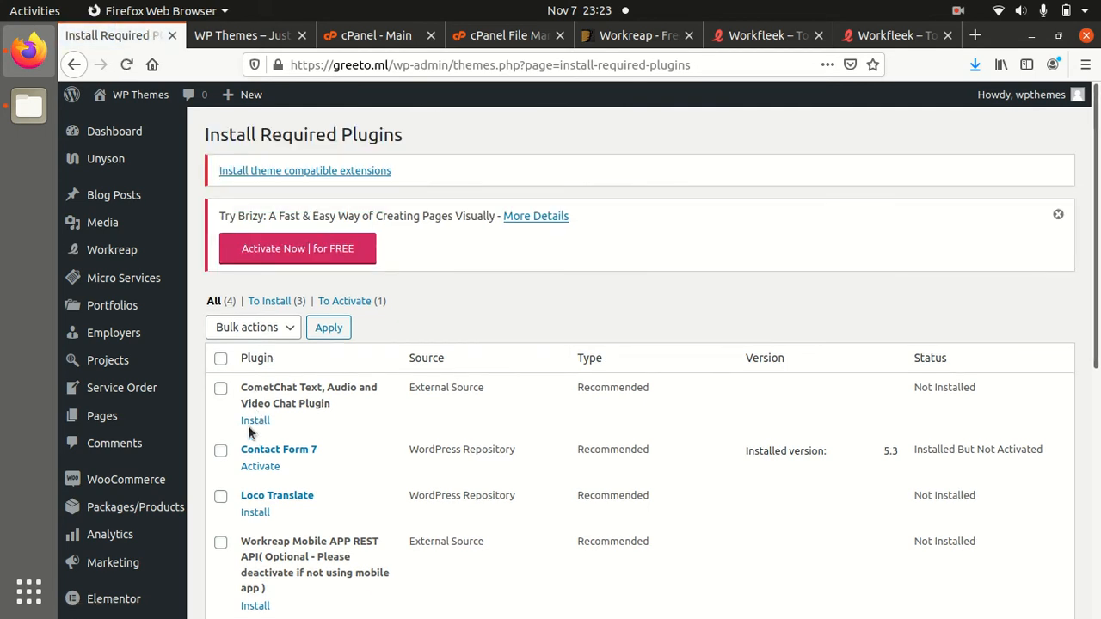
click(258, 467)
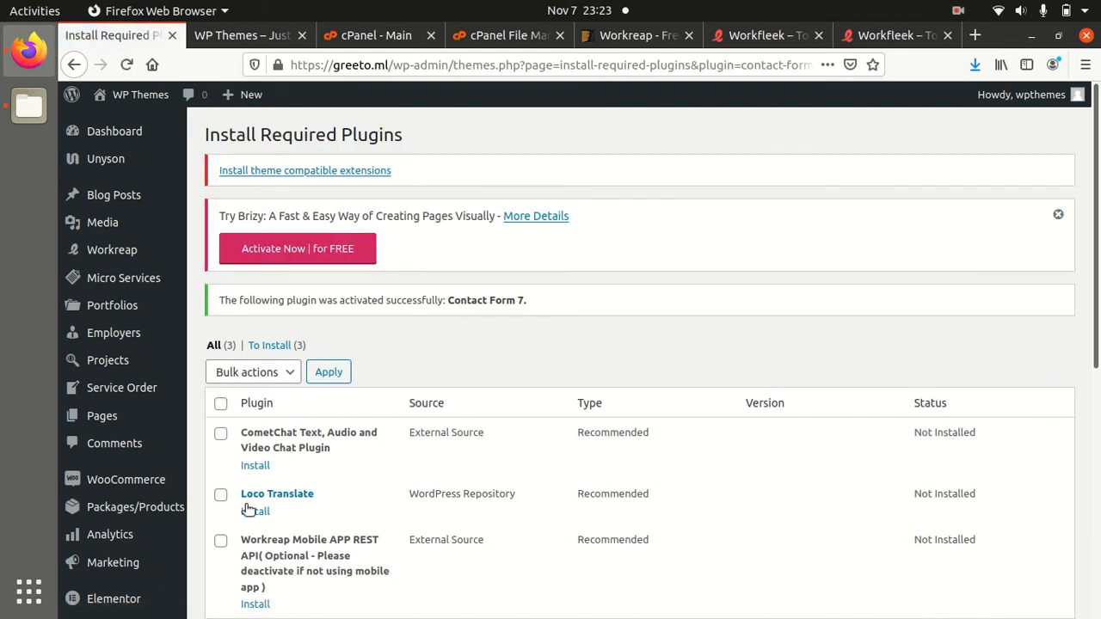
Install the recommended Loco Translate plugin and activate it from the required plugins list
click(251, 513)
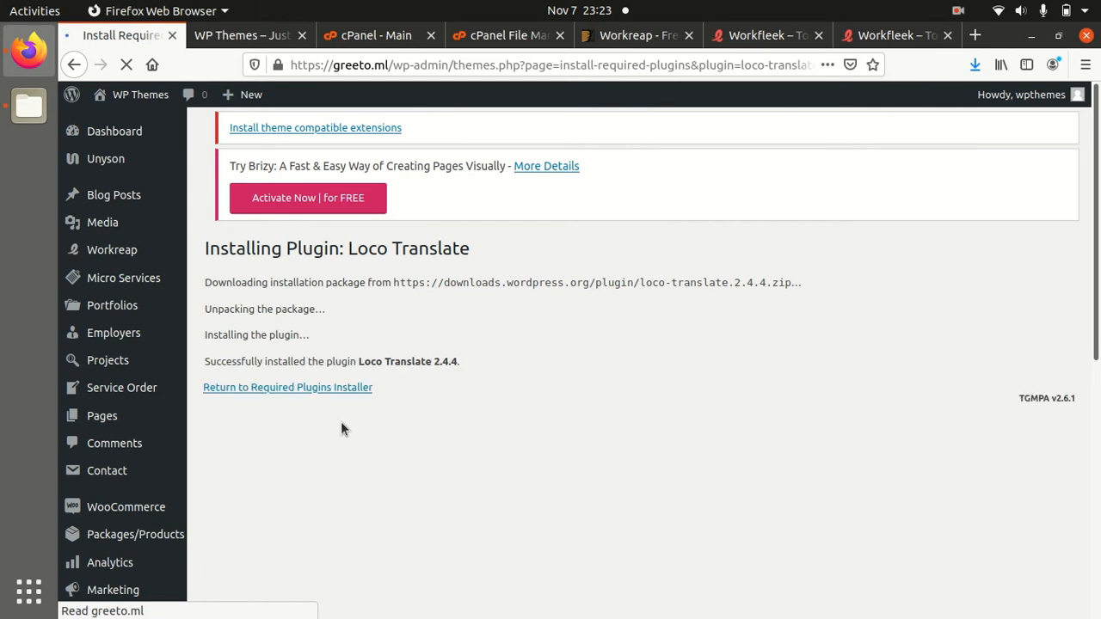
click(315, 395)
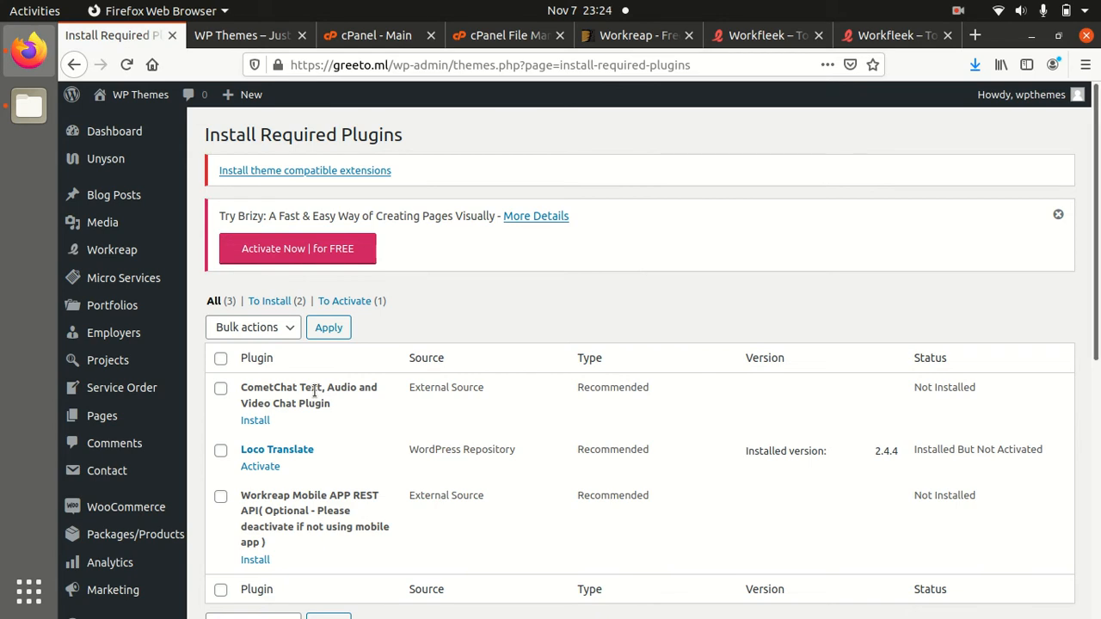
click(262, 467)
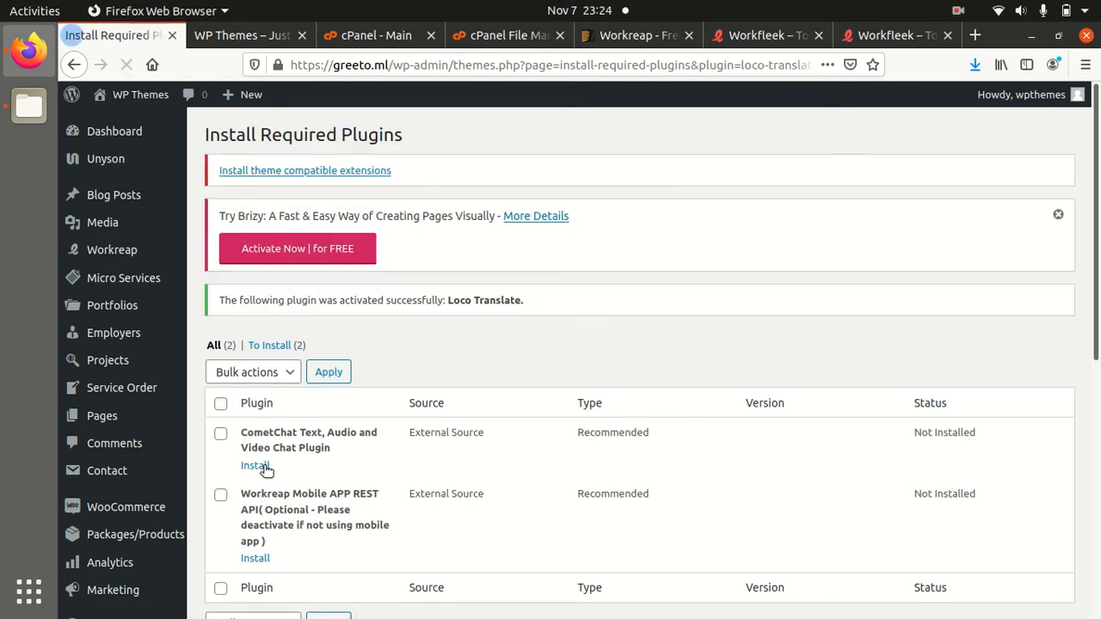
scroll(401, 471, down, 4)
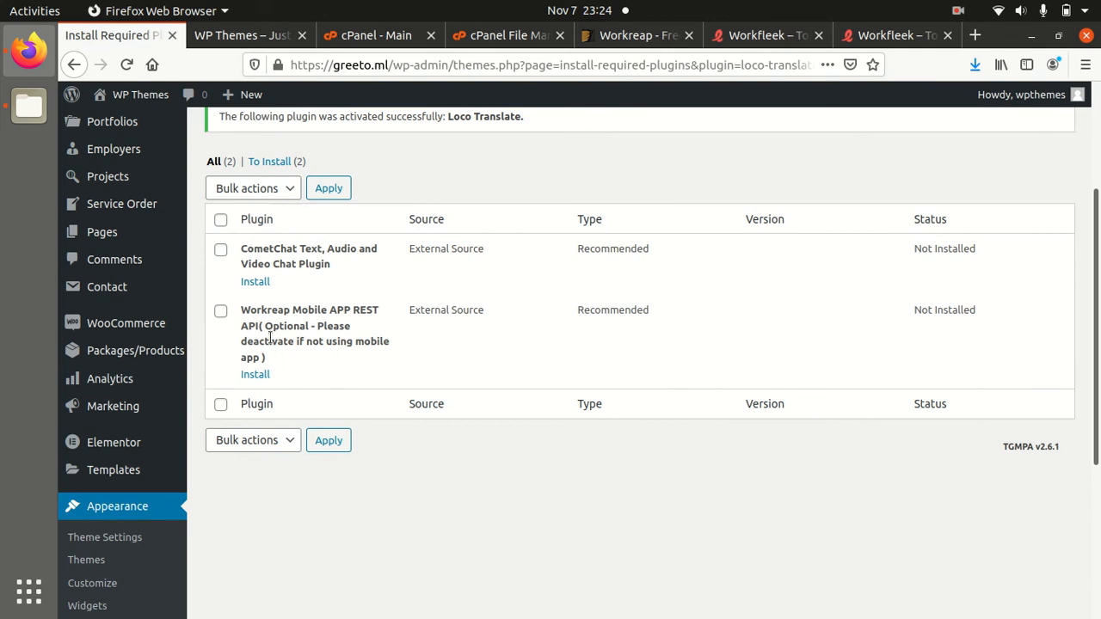
drag(249, 310, 357, 312)
click(305, 376)
Switch to the Files app, extract plugins.zip inside the Desktop's workreap folder, and open the extracted plugins folder
click(27, 107)
click(478, 362)
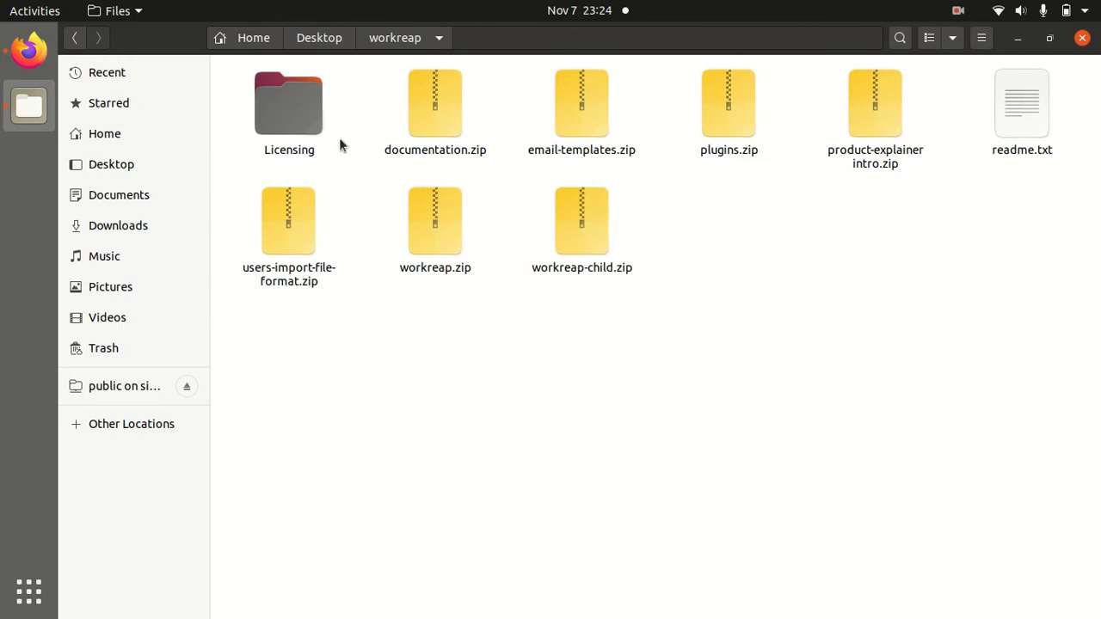
click(319, 39)
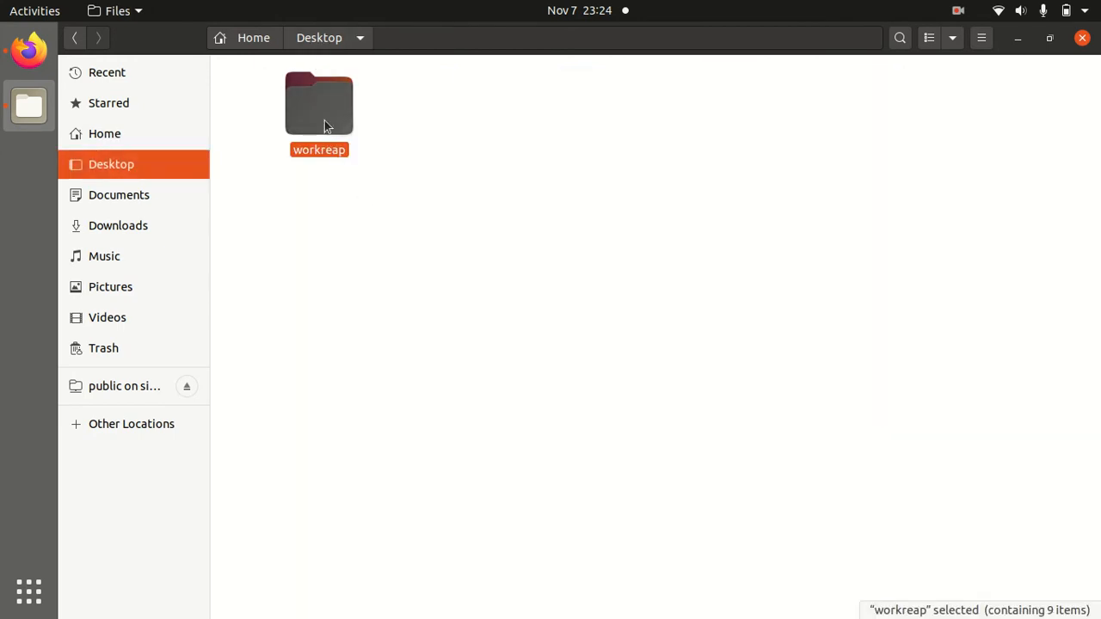
double_click(327, 127)
click(730, 120)
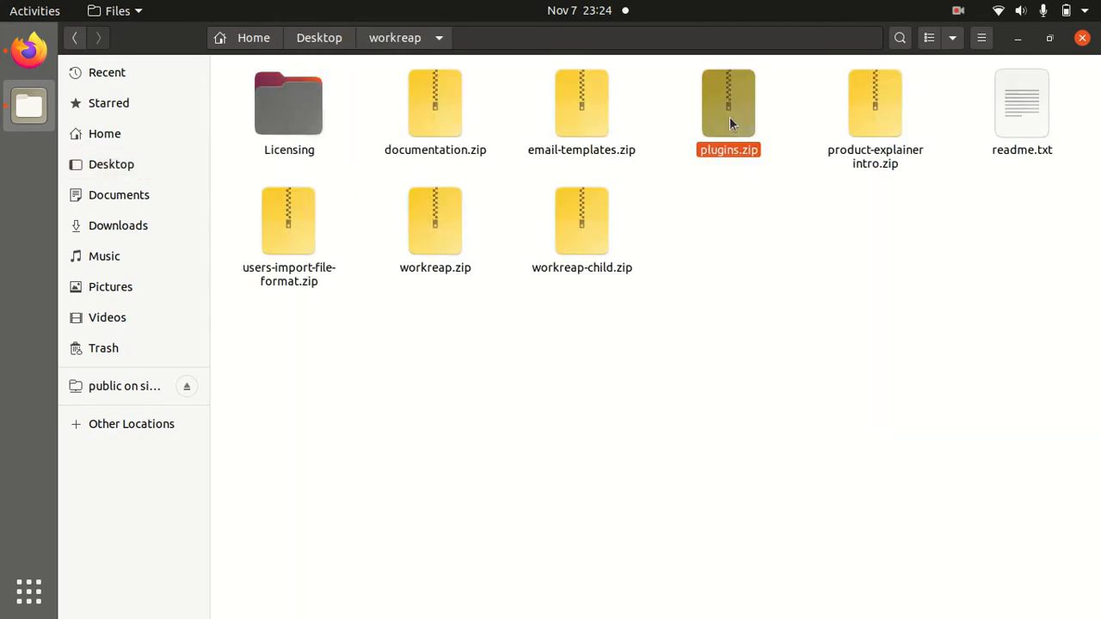
right_click(729, 117)
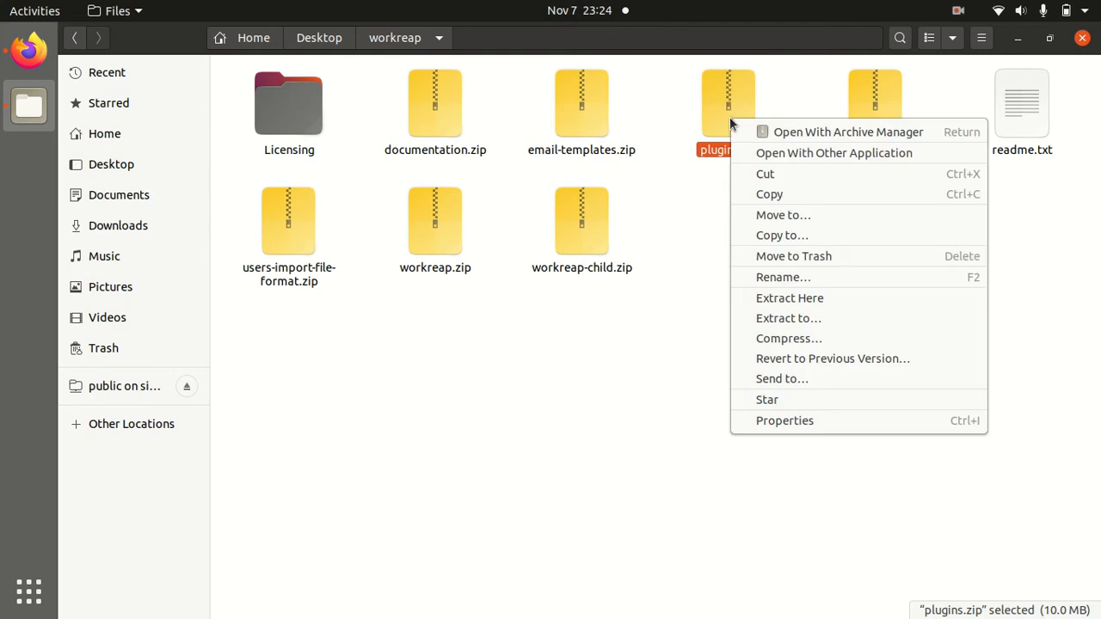
click(792, 298)
double_click(452, 113)
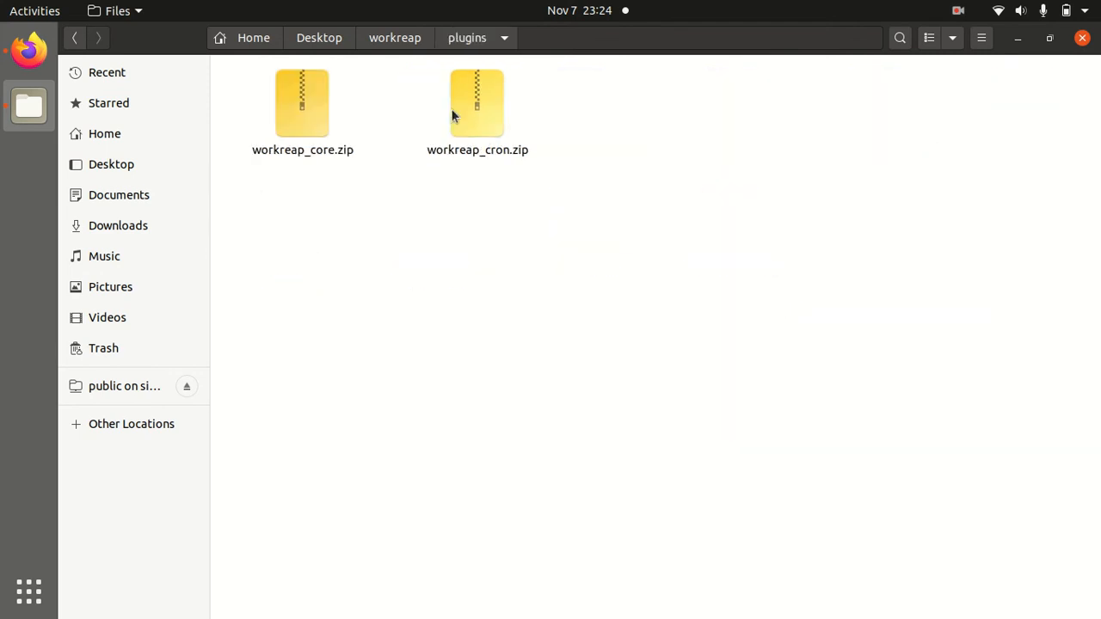
Check the workreap_core.zip and workreap_cron.zip archives in the plugins folder, and go back to the workreap folder
click(302, 131)
click(455, 116)
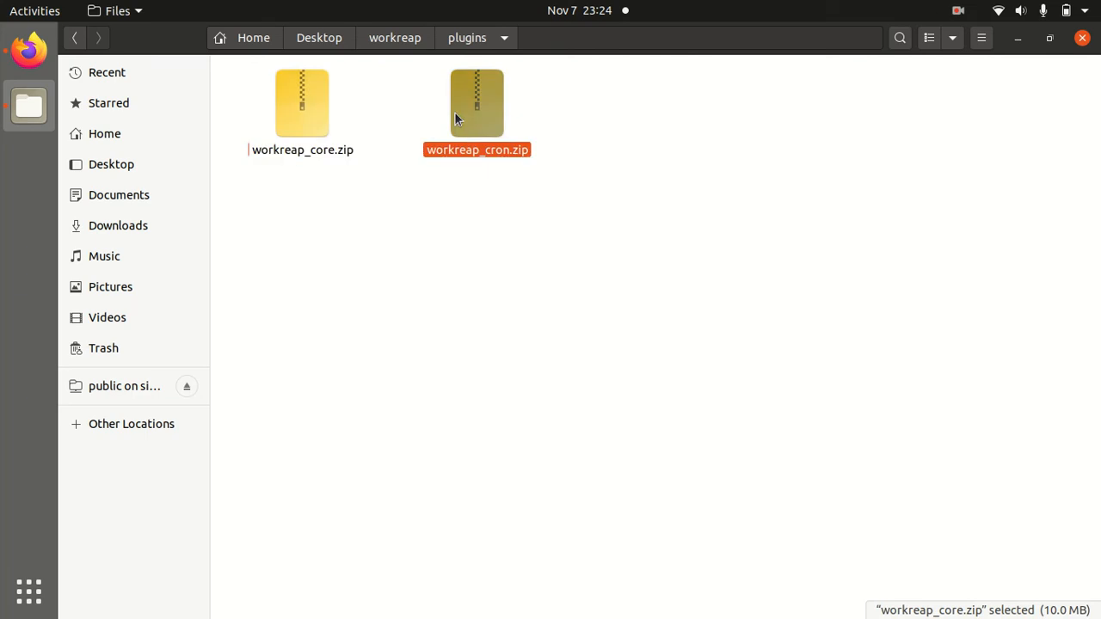
click(300, 122)
click(465, 127)
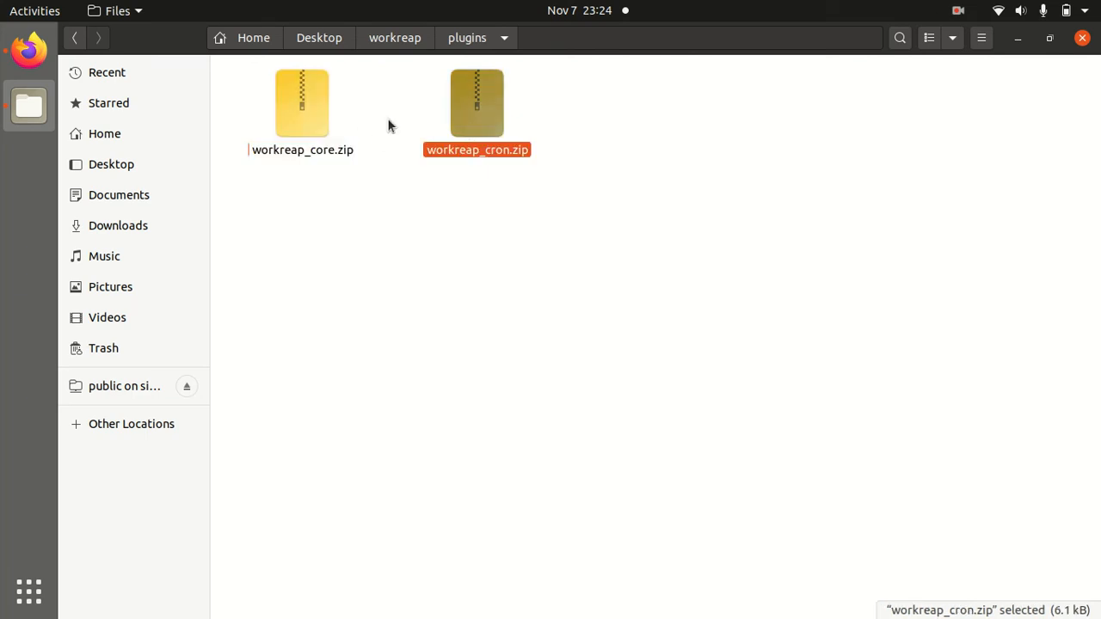
click(389, 38)
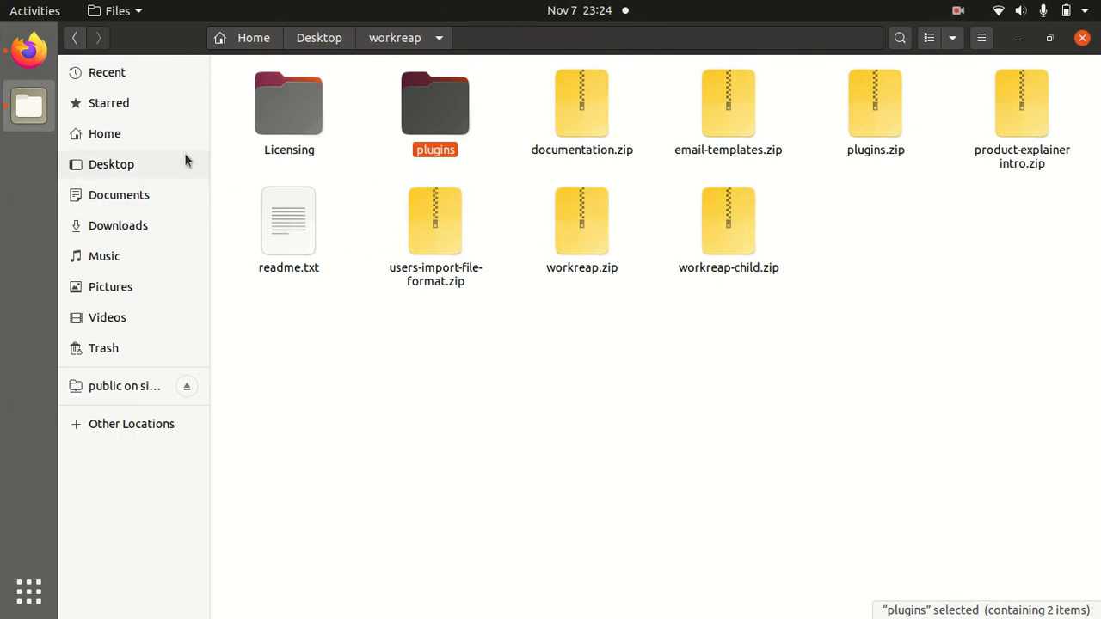
Switch back to Firefox and open the theme compatible extensions installation page from the WordPress dashboard notice
click(50, 74)
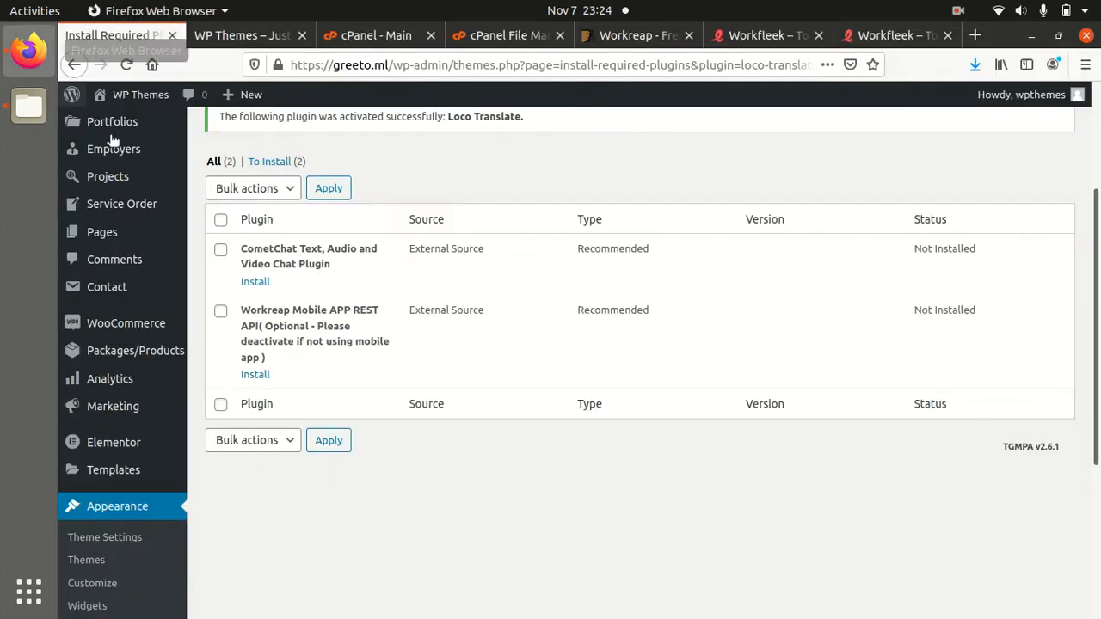
scroll(215, 309, up, 3)
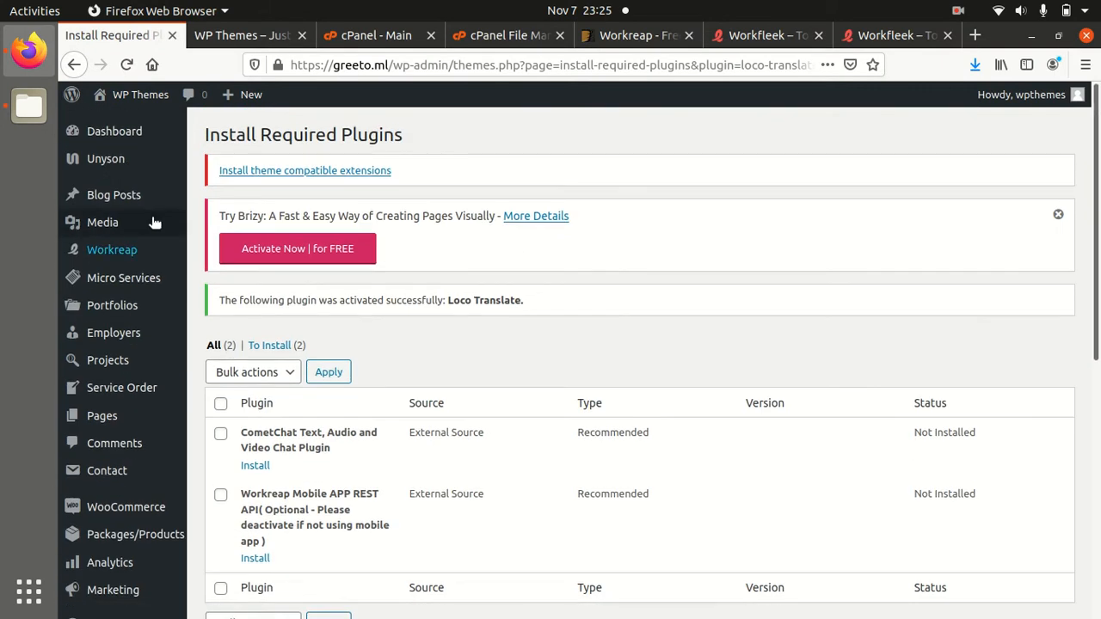
click(108, 144)
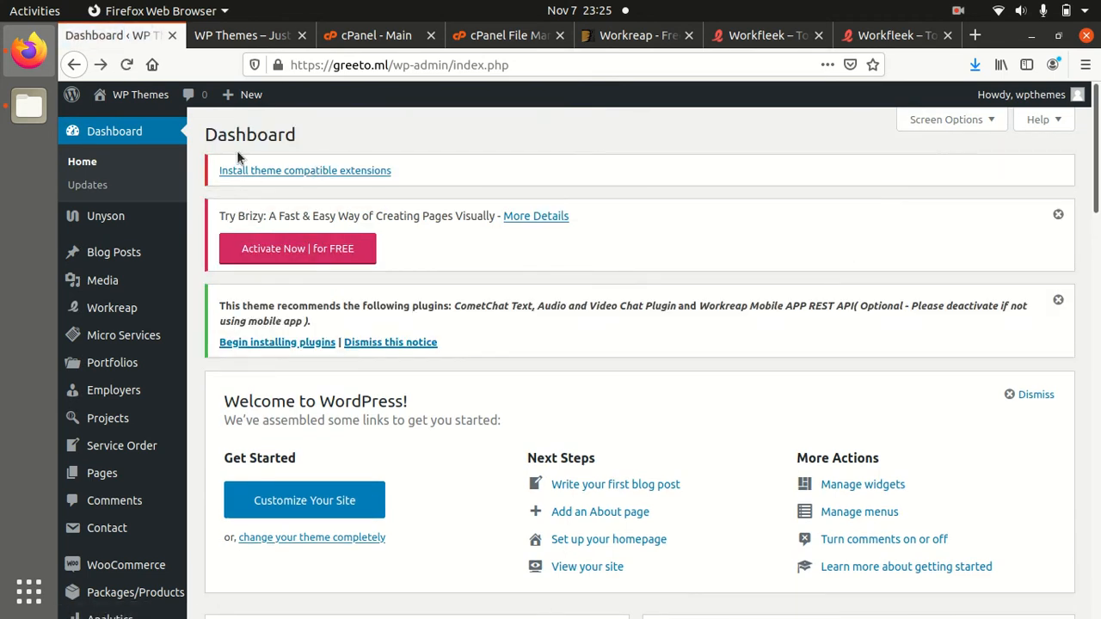
click(284, 171)
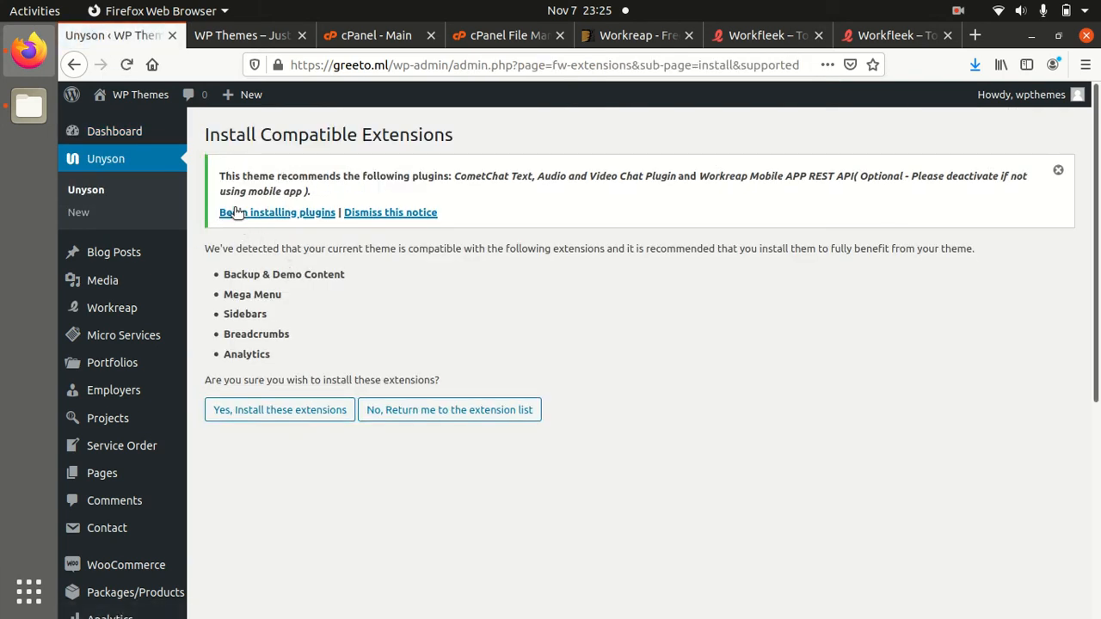
drag(365, 176, 647, 179)
drag(750, 177, 799, 179)
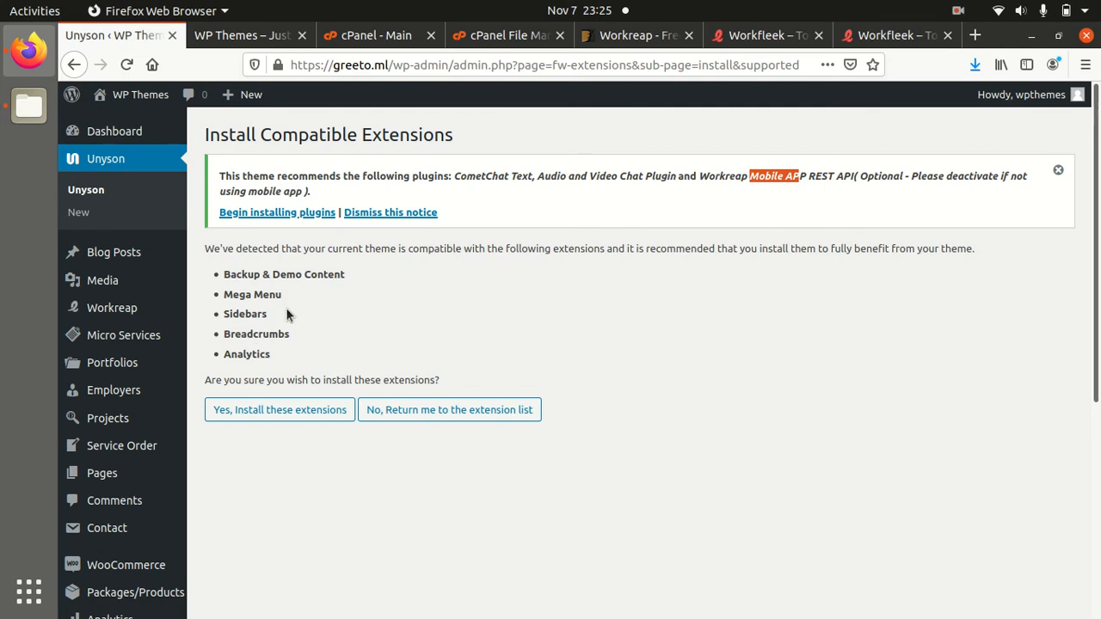
Install the compatible Backup & Demo Content, Mega Menu, Sidebars, Breadcrumbs and Analytics extensions, and return to the extensions page
drag(213, 248, 425, 264)
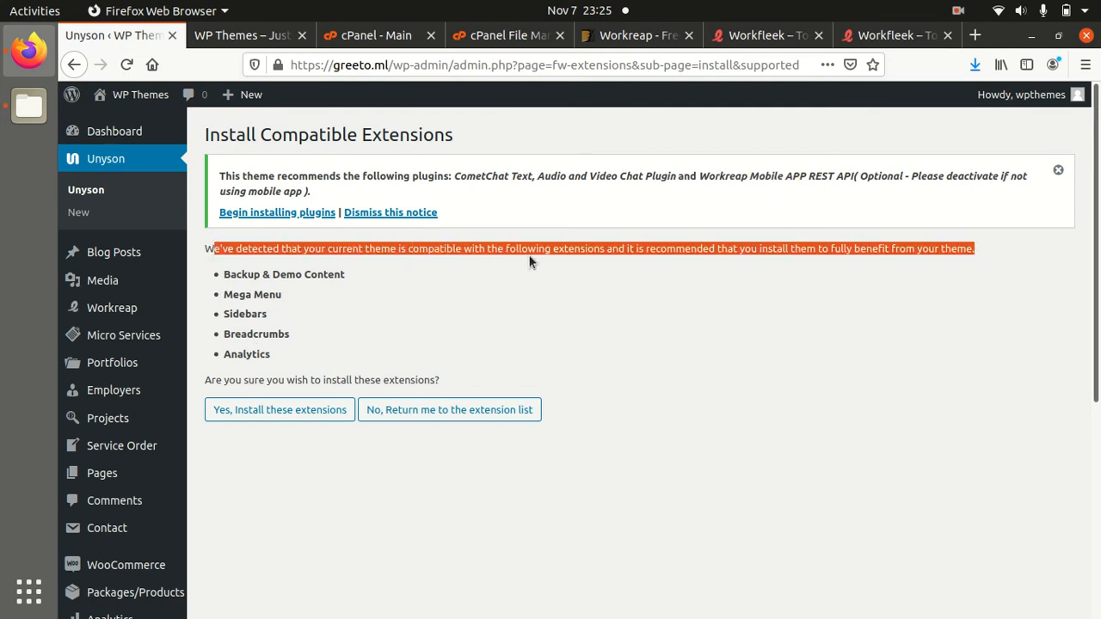
click(559, 255)
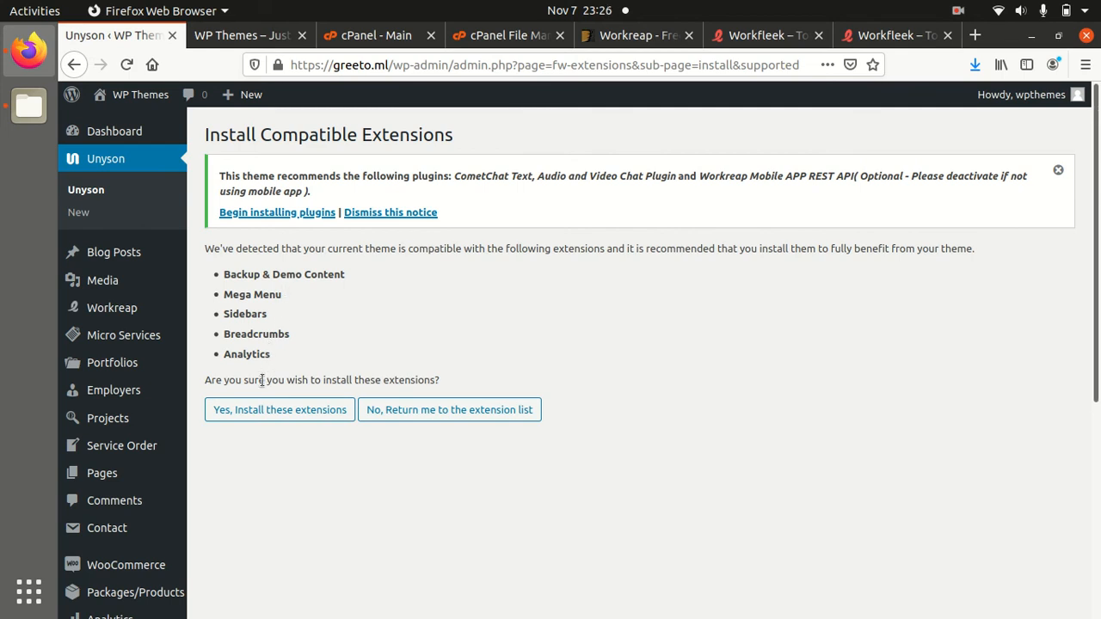
click(258, 411)
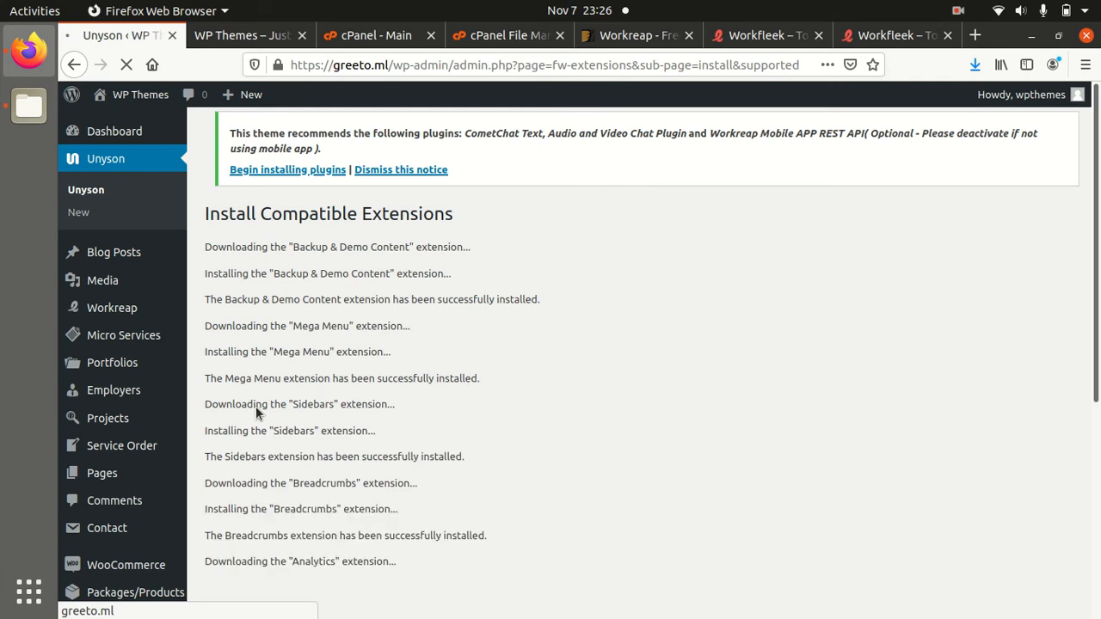
scroll(363, 412, down, 5)
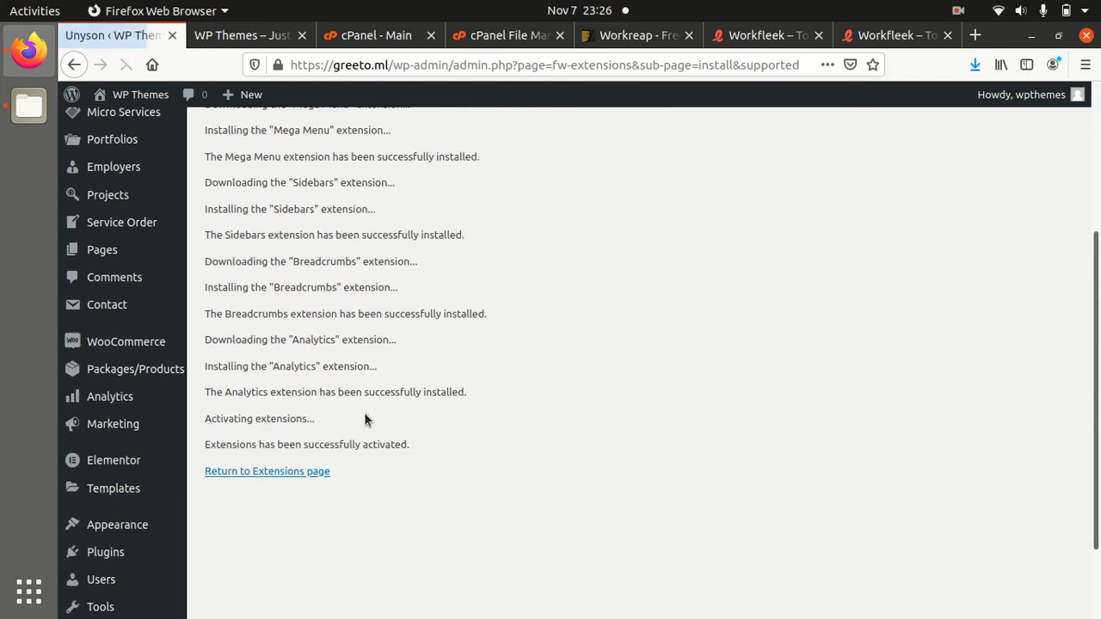
click(312, 465)
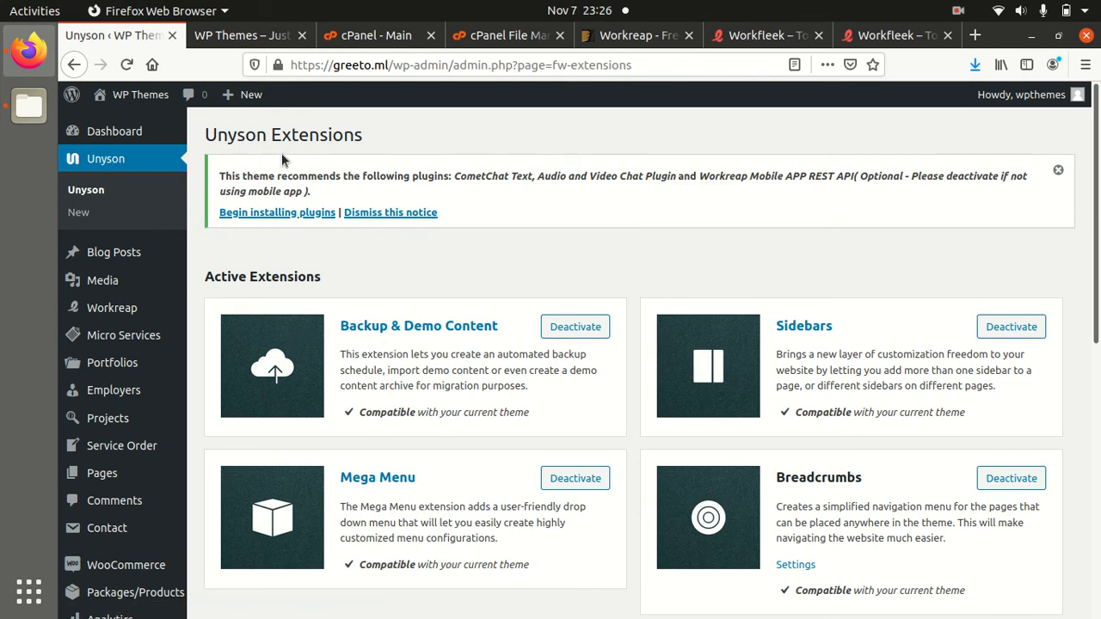
Look over the active and available extensions on the Unyson Extensions page
drag(246, 136, 256, 136)
scroll(863, 383, down, 2)
scroll(419, 444, down, 5)
scroll(416, 444, up, 3)
scroll(413, 444, up, 4)
Open the Workreap freelancers list and look over the Workreap management sections, from Badges to Earnings
mouse_move(102, 140)
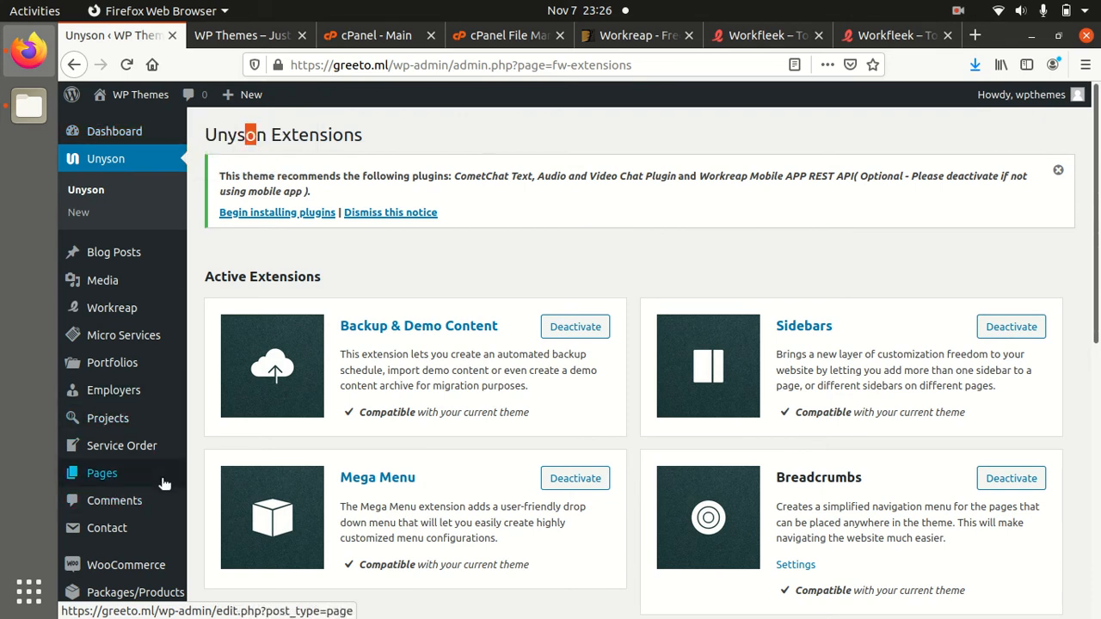
mouse_move(102, 305)
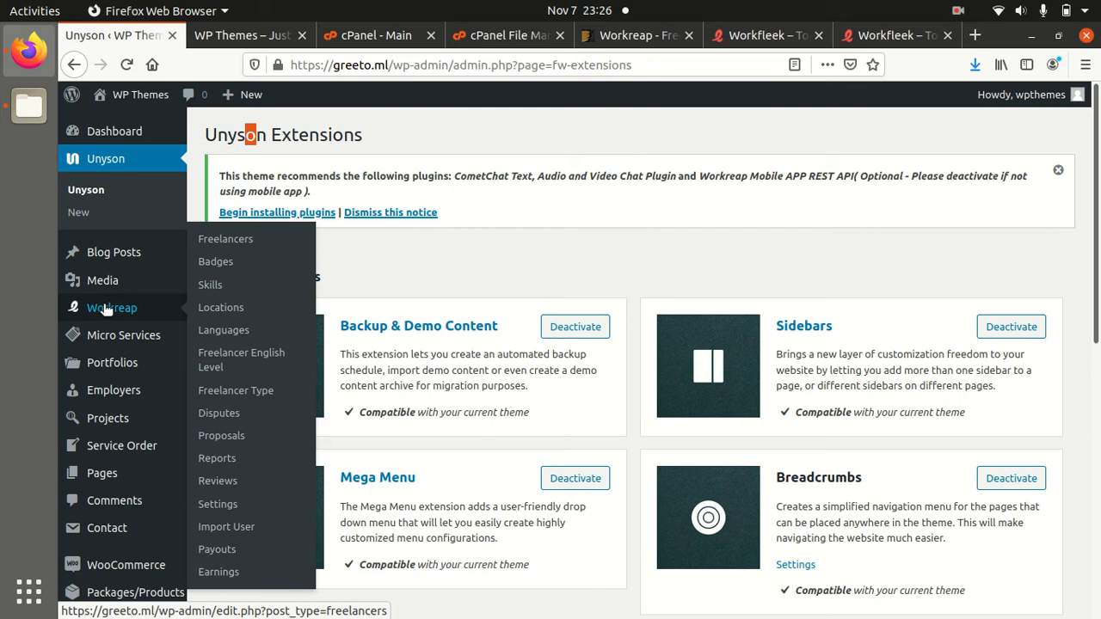
click(105, 310)
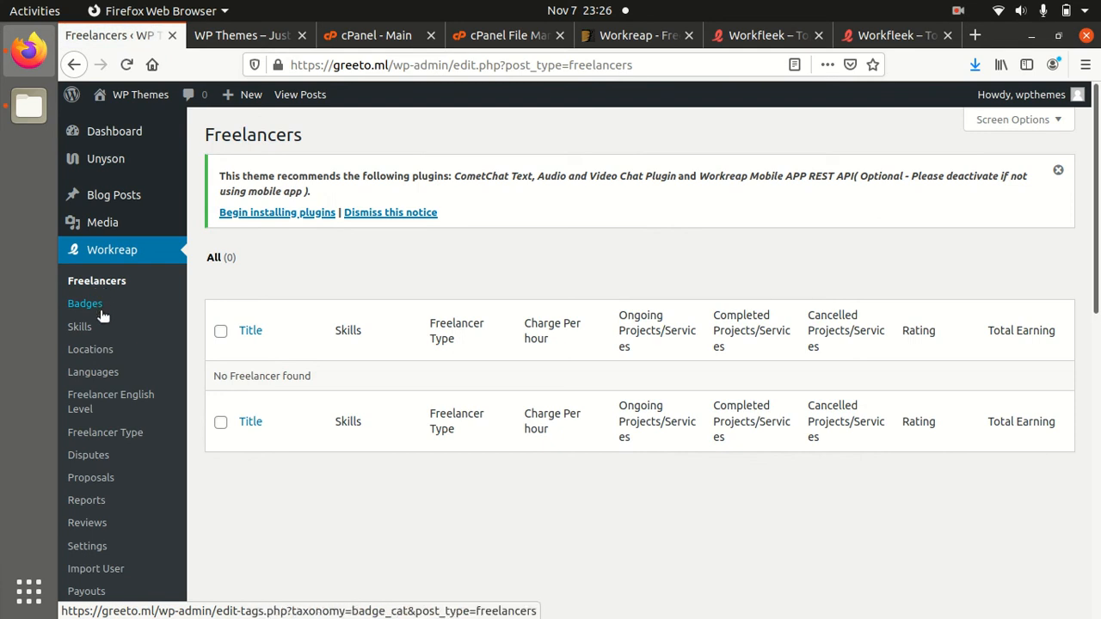
scroll(89, 377, down, 2)
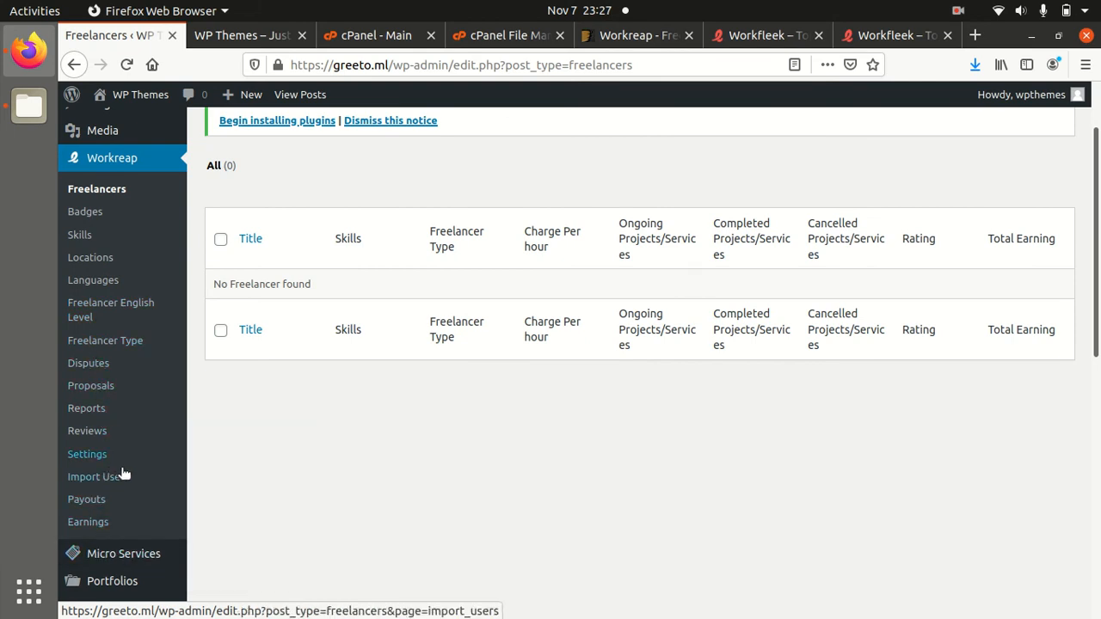
scroll(120, 471, up, 2)
mouse_move(114, 189)
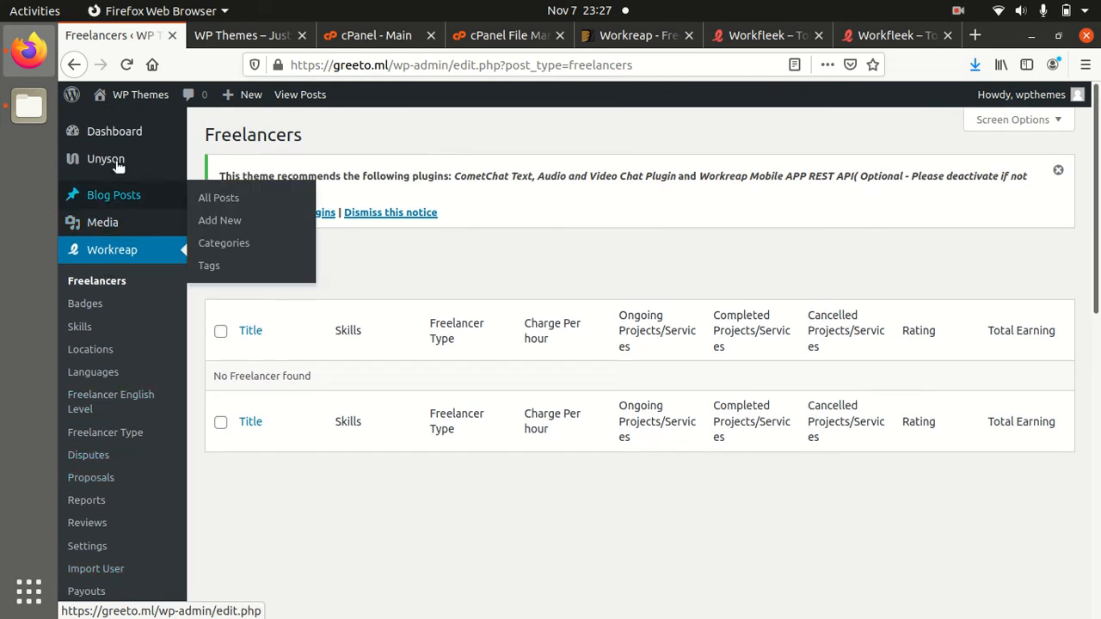
Examine the remaining dashboard sections, including Micro Services, Portfolios, Employers, Projects and WooCommerce, and their sub-entries
scroll(103, 379, down, 6)
mouse_move(120, 447)
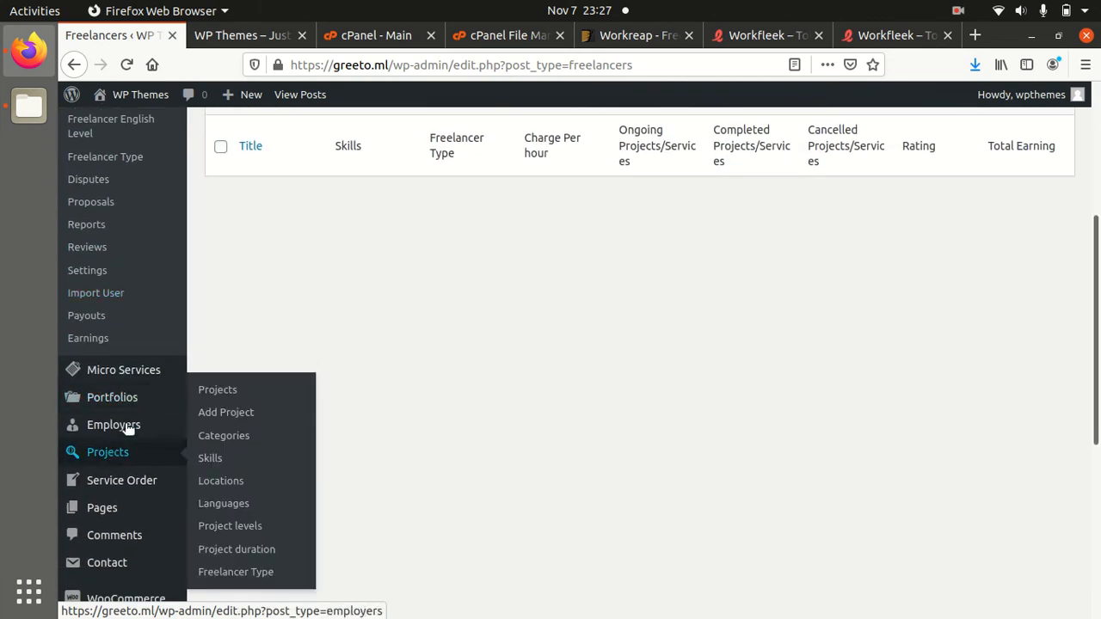
mouse_move(138, 381)
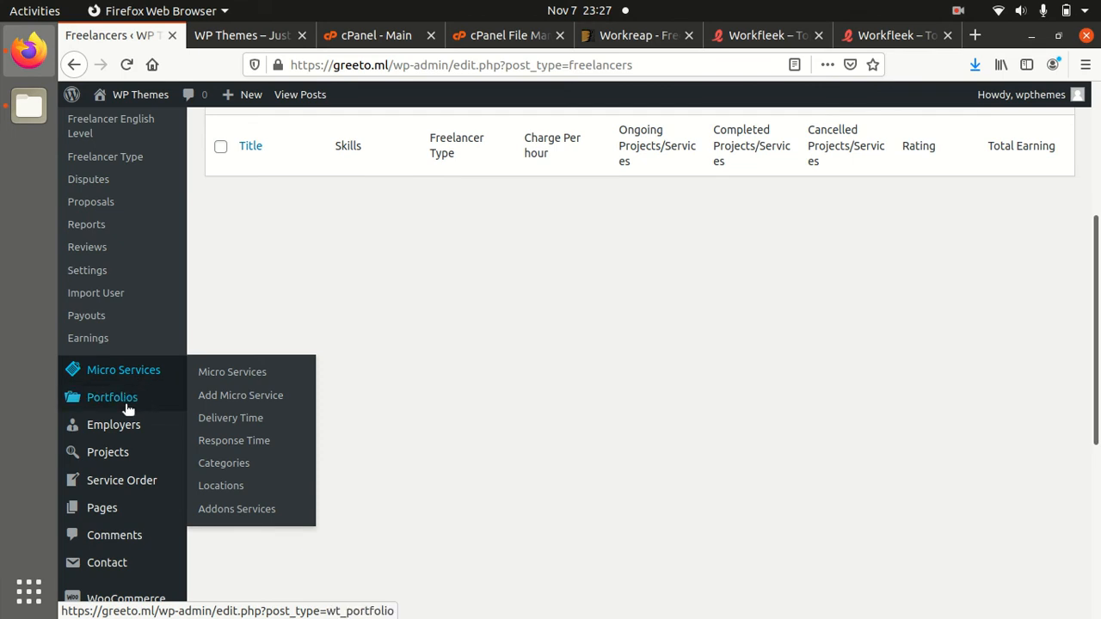
mouse_move(146, 406)
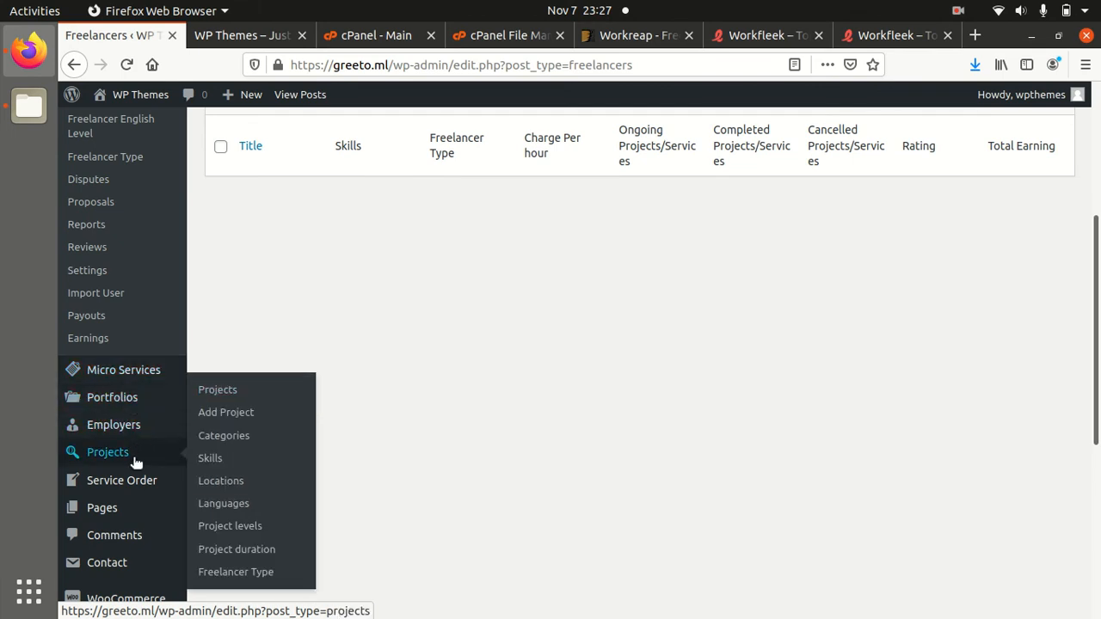
scroll(140, 501, down, 3)
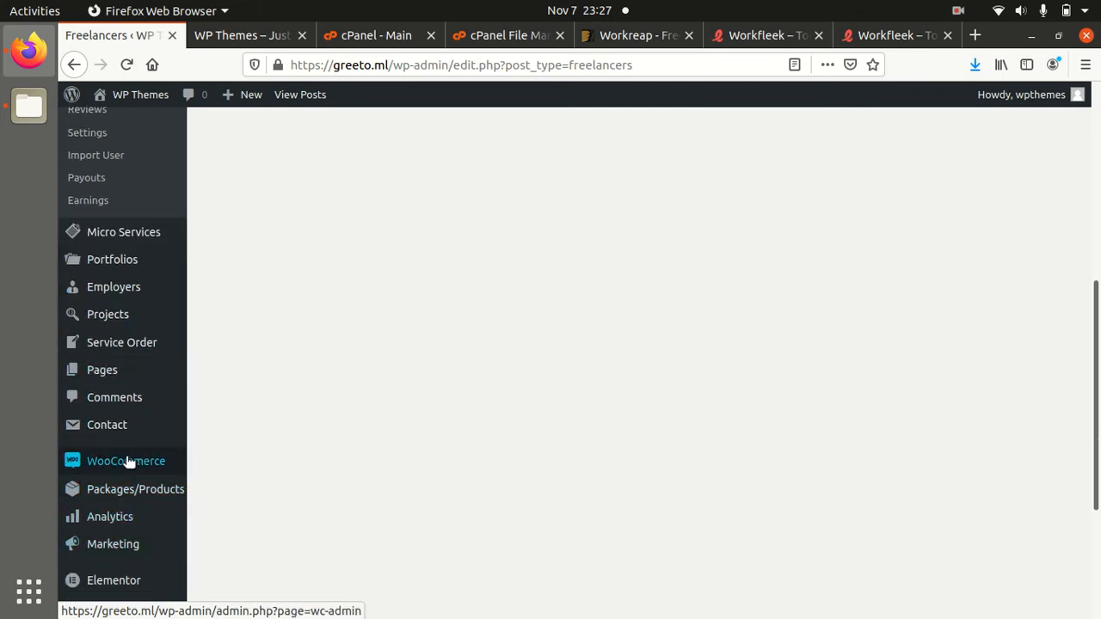
scroll(121, 464, down, 3)
mouse_move(124, 480)
scroll(125, 480, down, 2)
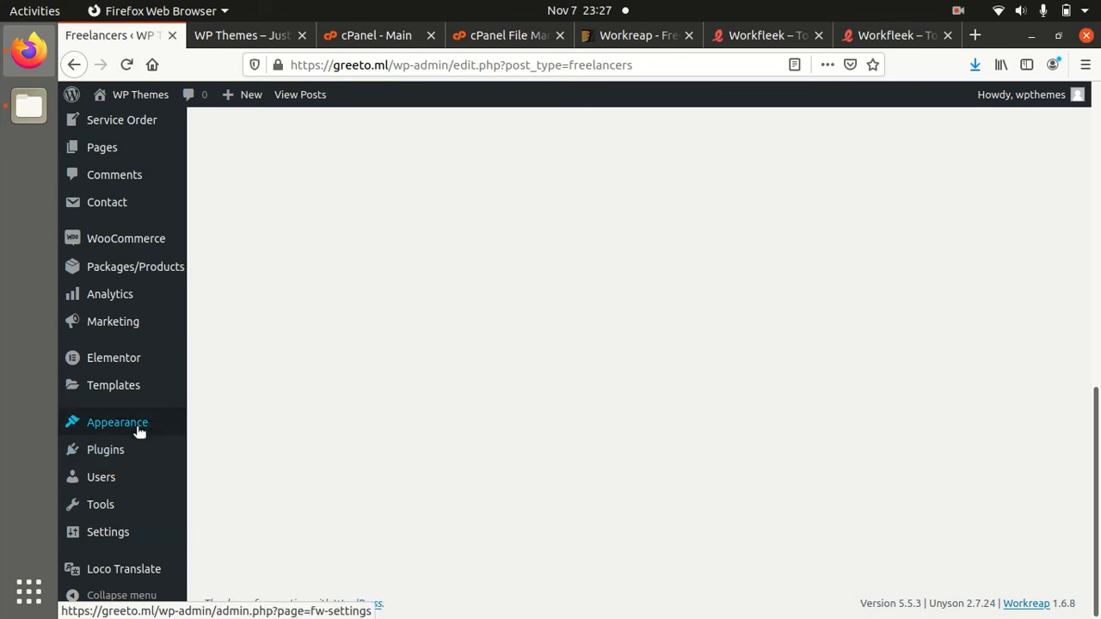
Open the Workreap Theme Settings and review the option categories, from General Settings to reCaptcha Security
mouse_move(176, 430)
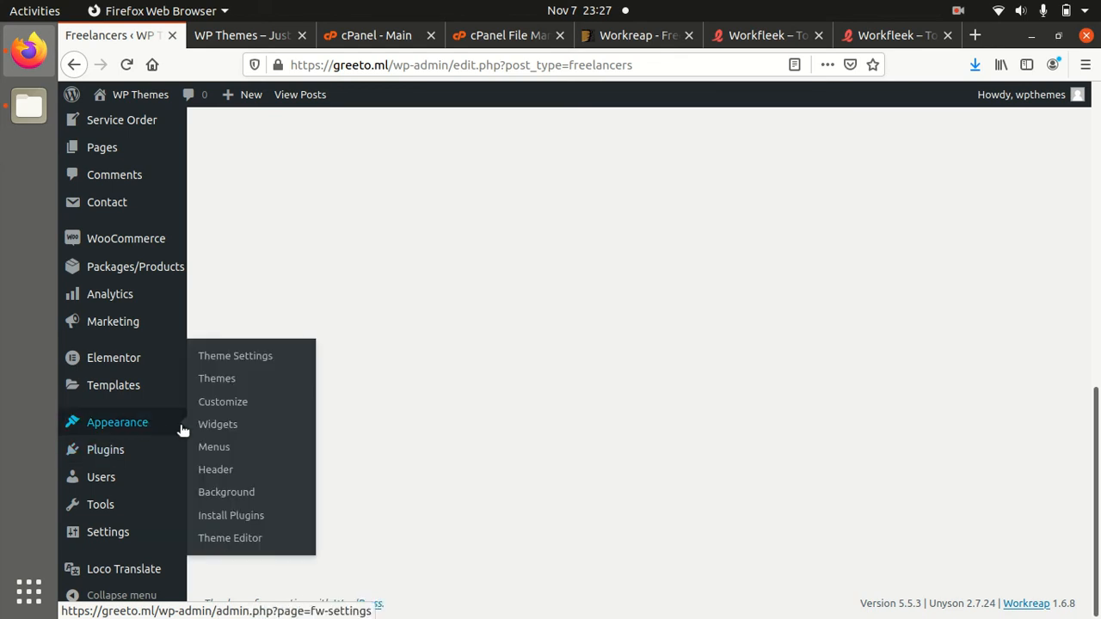
click(235, 356)
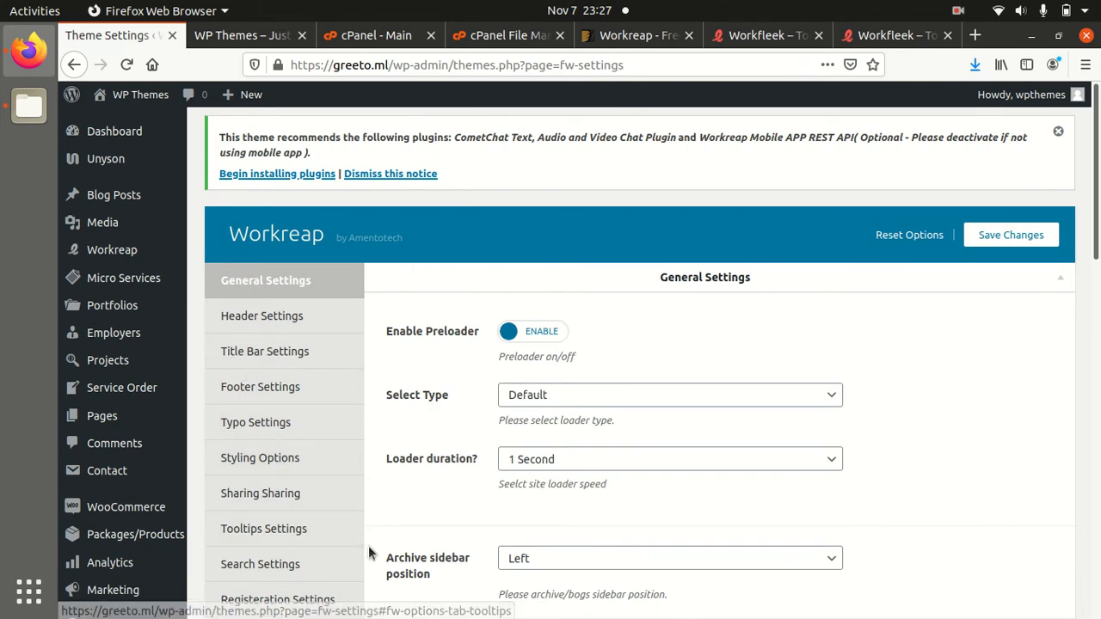
scroll(325, 378, down, 6)
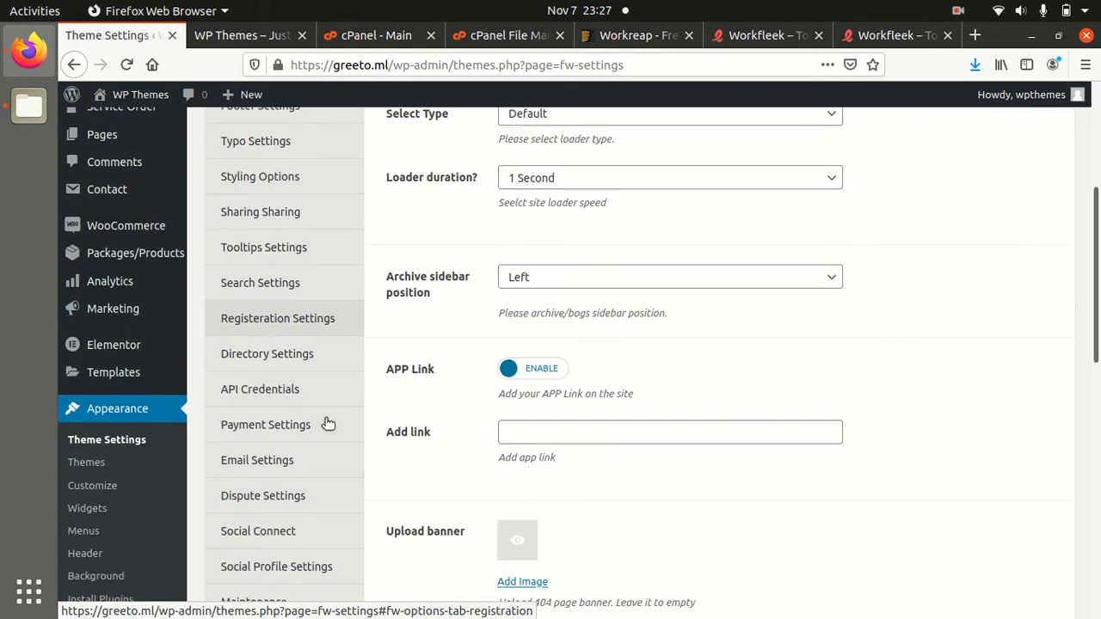
scroll(325, 430, down, 3)
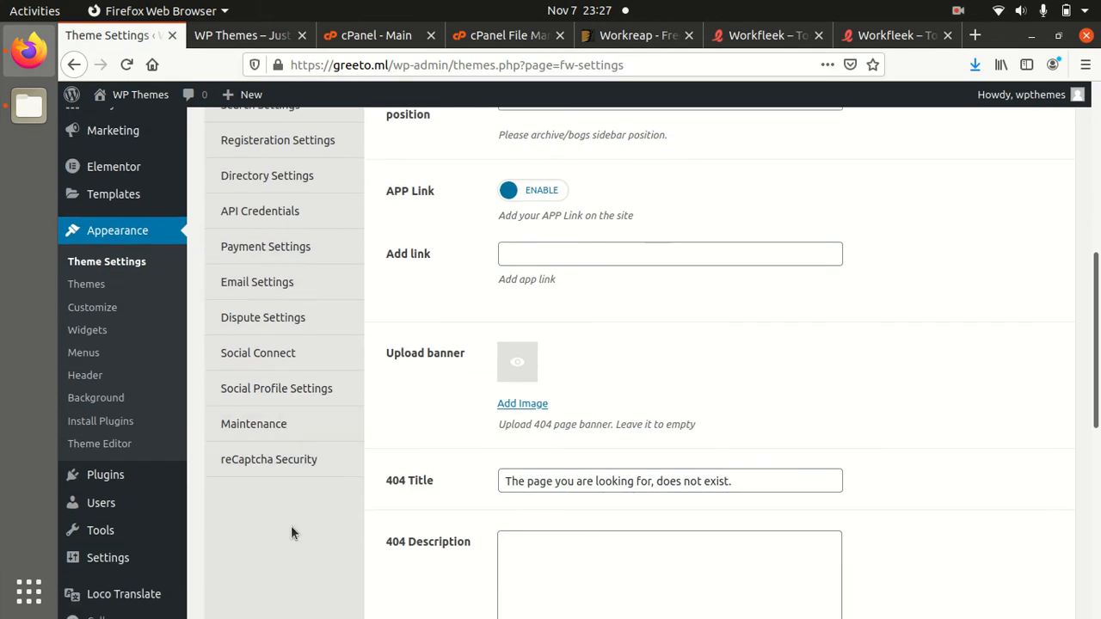
scroll(291, 530, up, 2)
scroll(290, 526, up, 5)
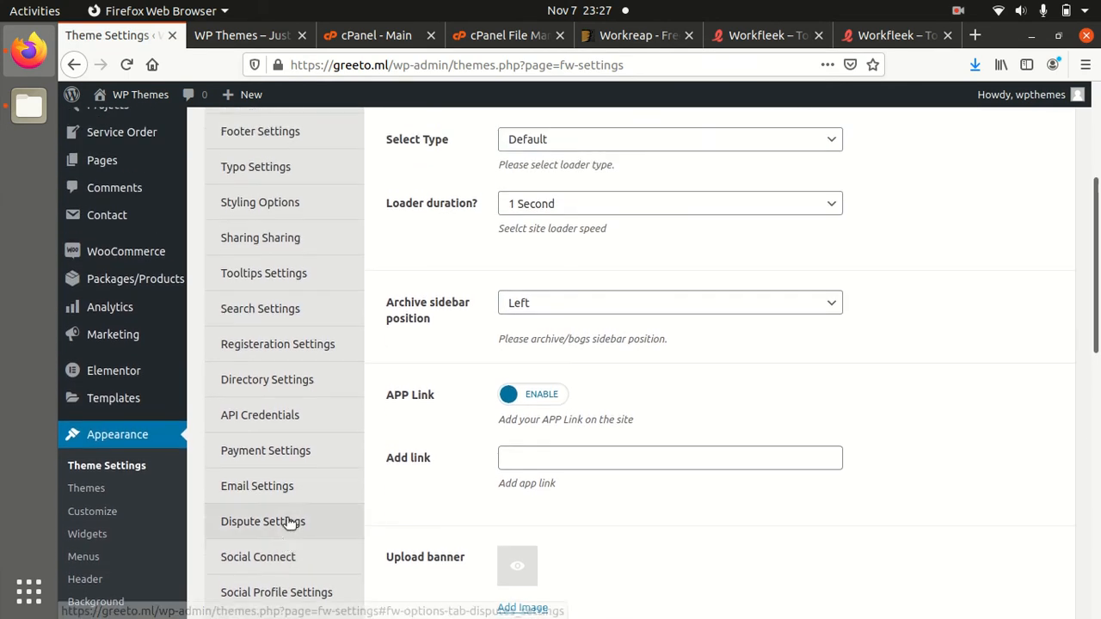
scroll(291, 524, up, 3)
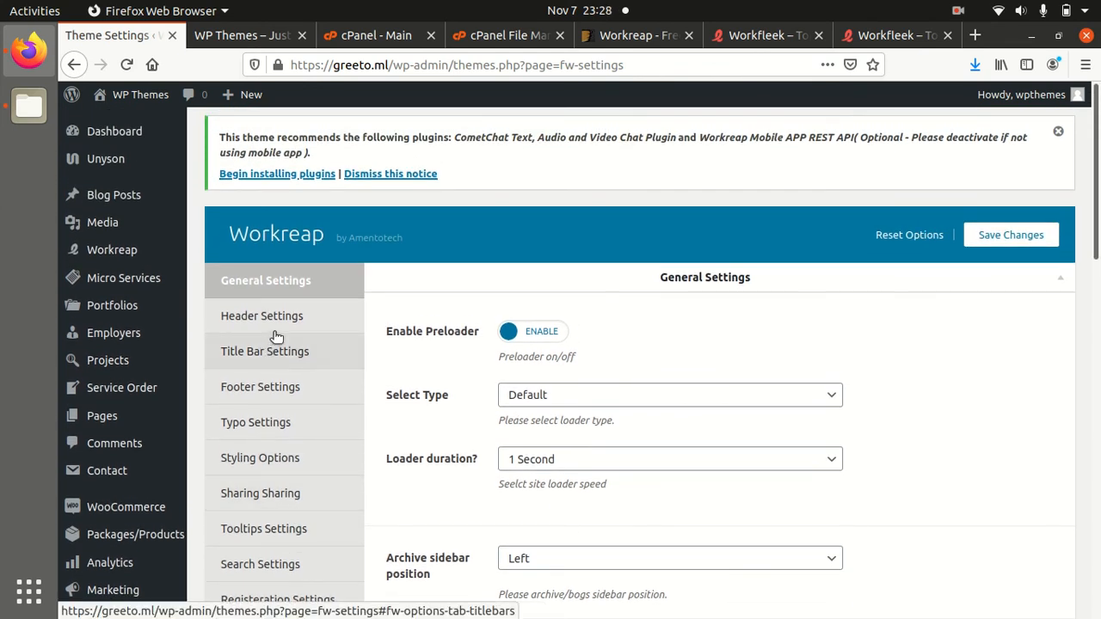
scroll(265, 318, down, 4)
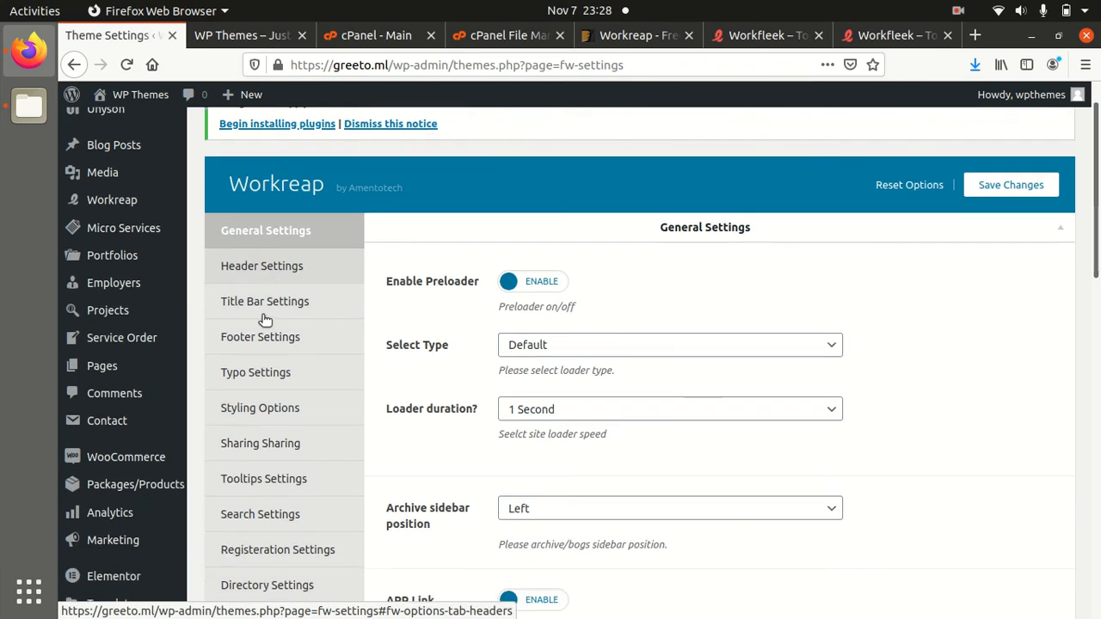
scroll(262, 319, down, 10)
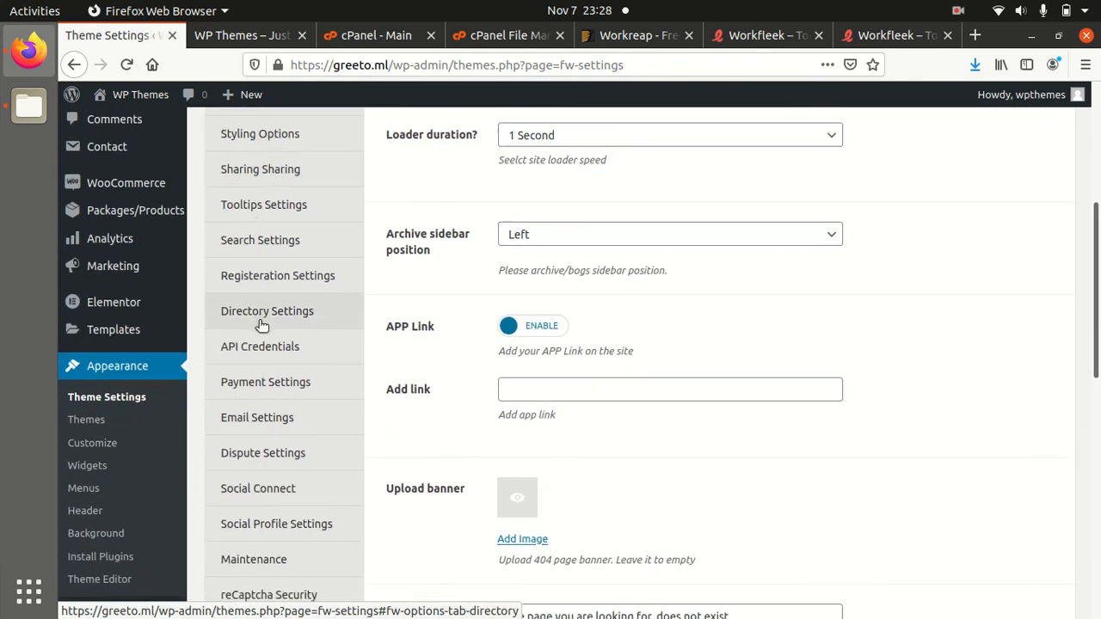
Look through the rest of the dashboard navigation and open the Demo Content Install page from the WordPress tools
scroll(154, 462, up, 6)
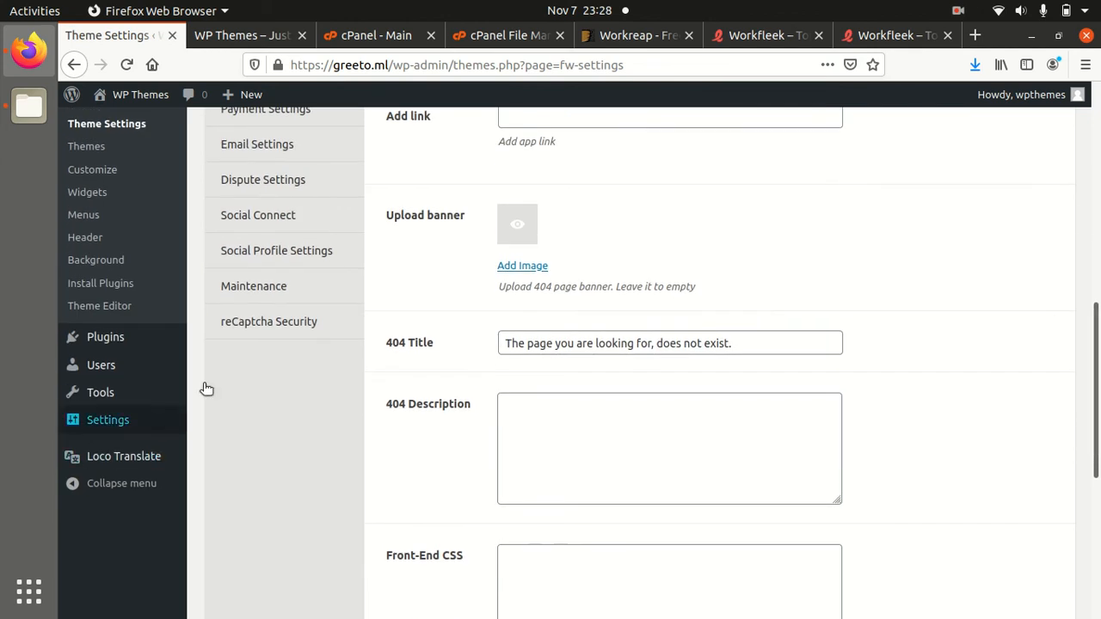
scroll(84, 557, down, 3)
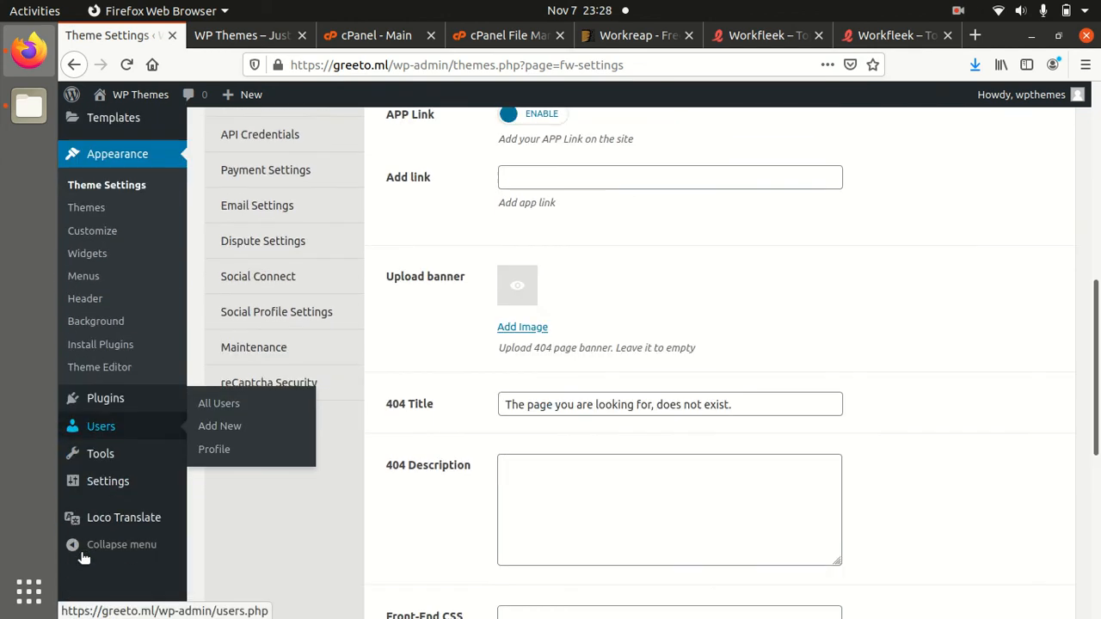
scroll(90, 516, up, 8)
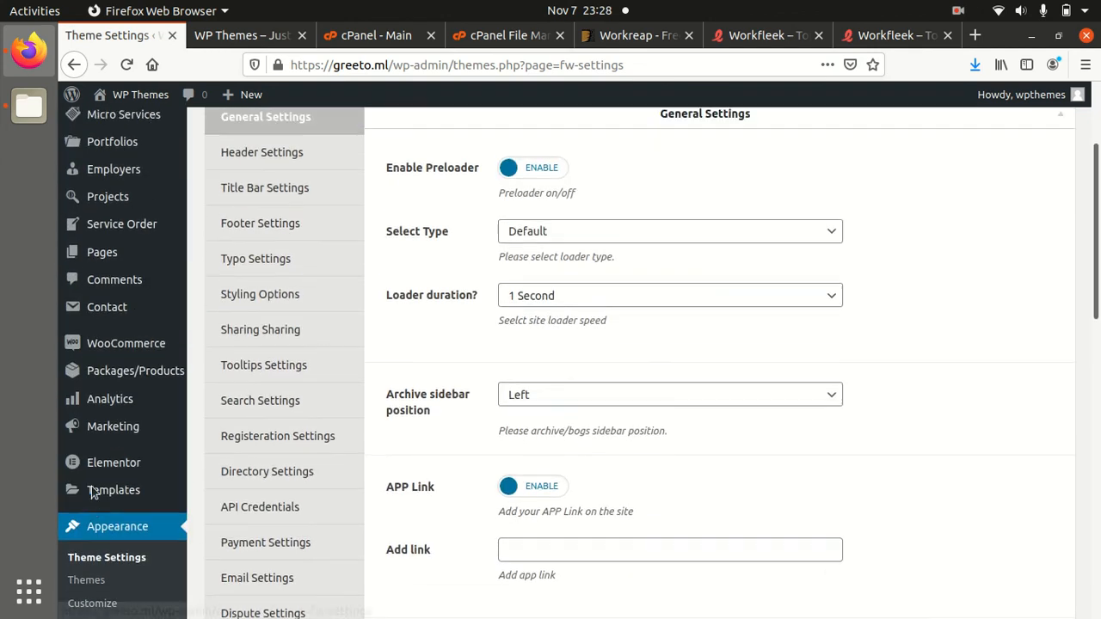
scroll(91, 490, up, 4)
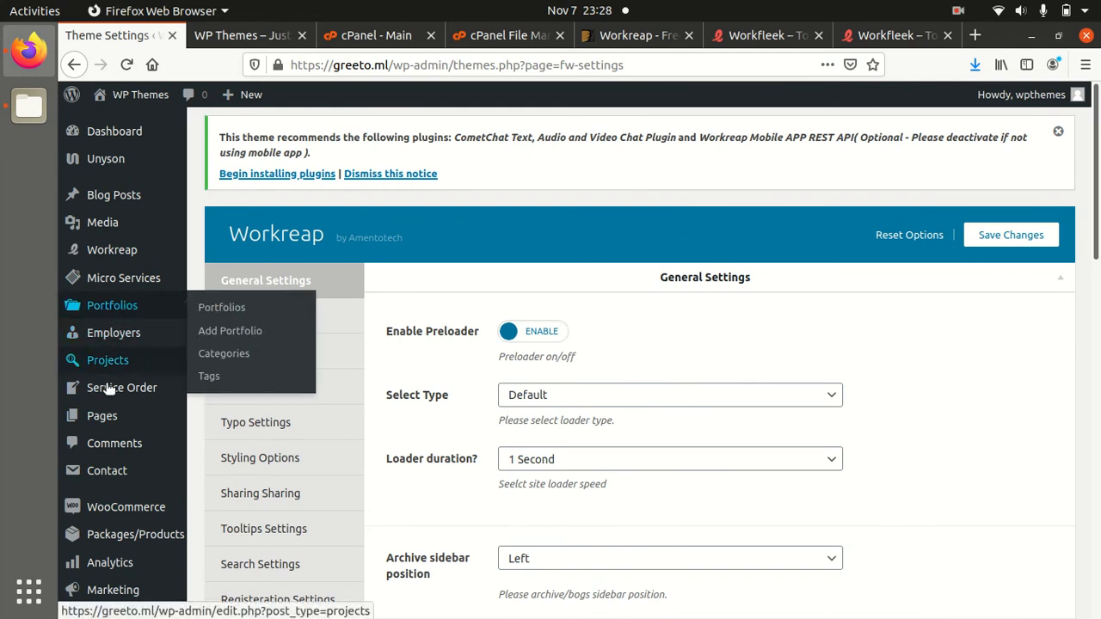
scroll(95, 430, down, 7)
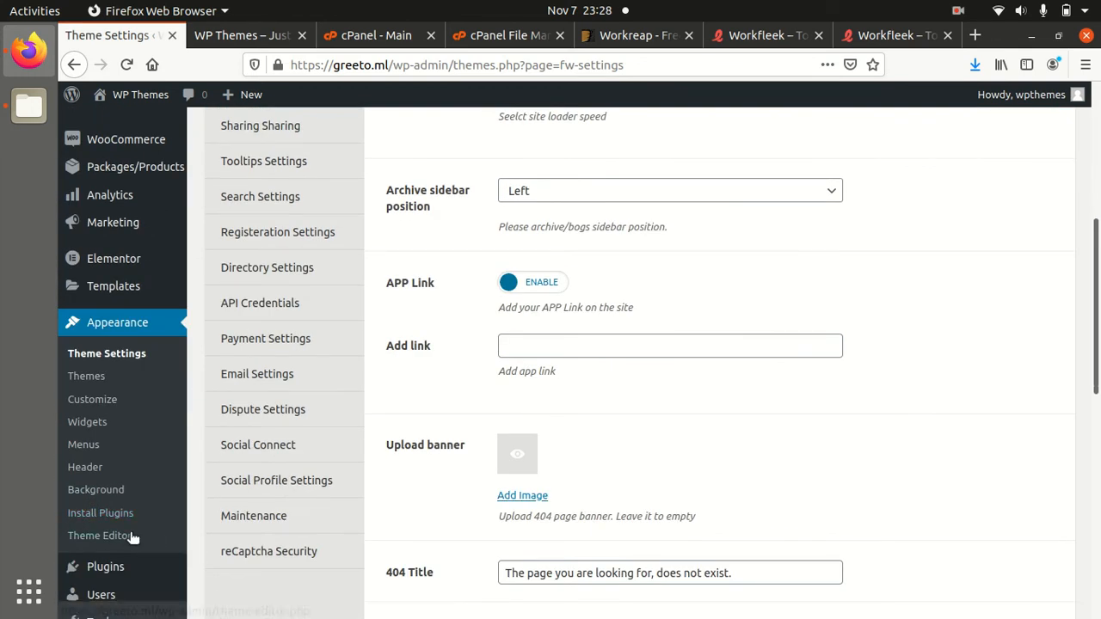
scroll(94, 524, down, 2)
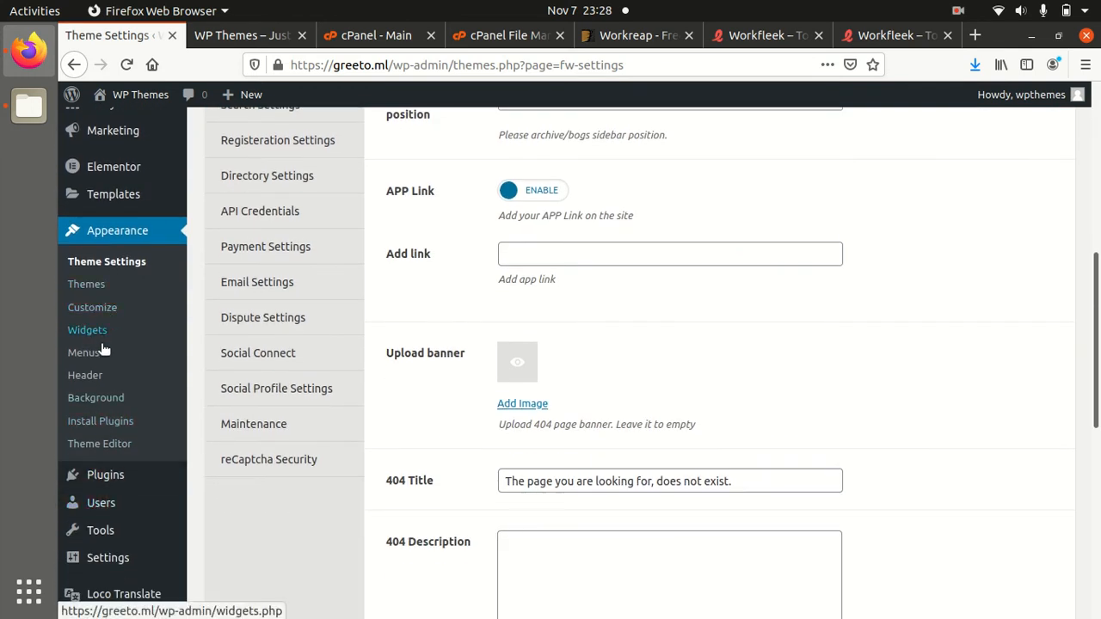
scroll(105, 413, down, 3)
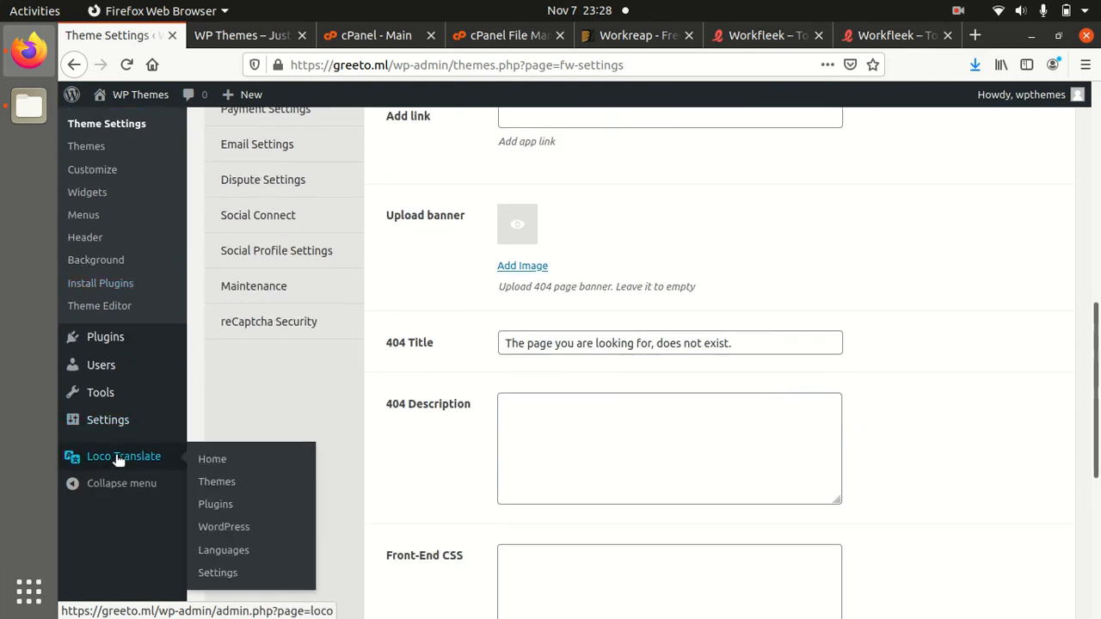
mouse_move(107, 400)
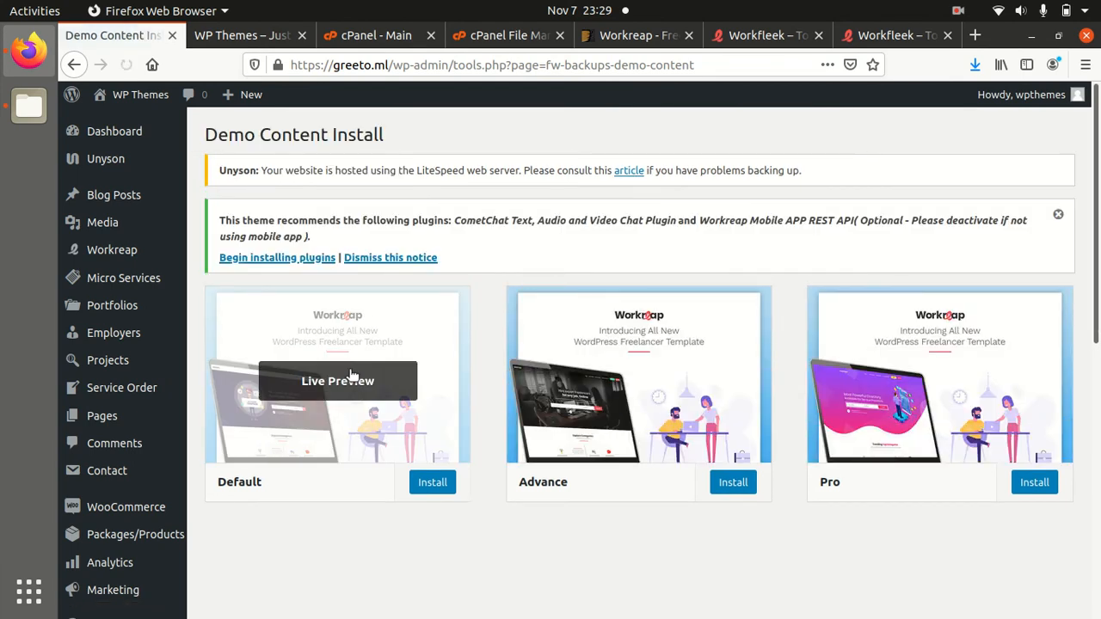
View the already open Workfleek demo site, and open the live preview of the Default demo content
click(894, 35)
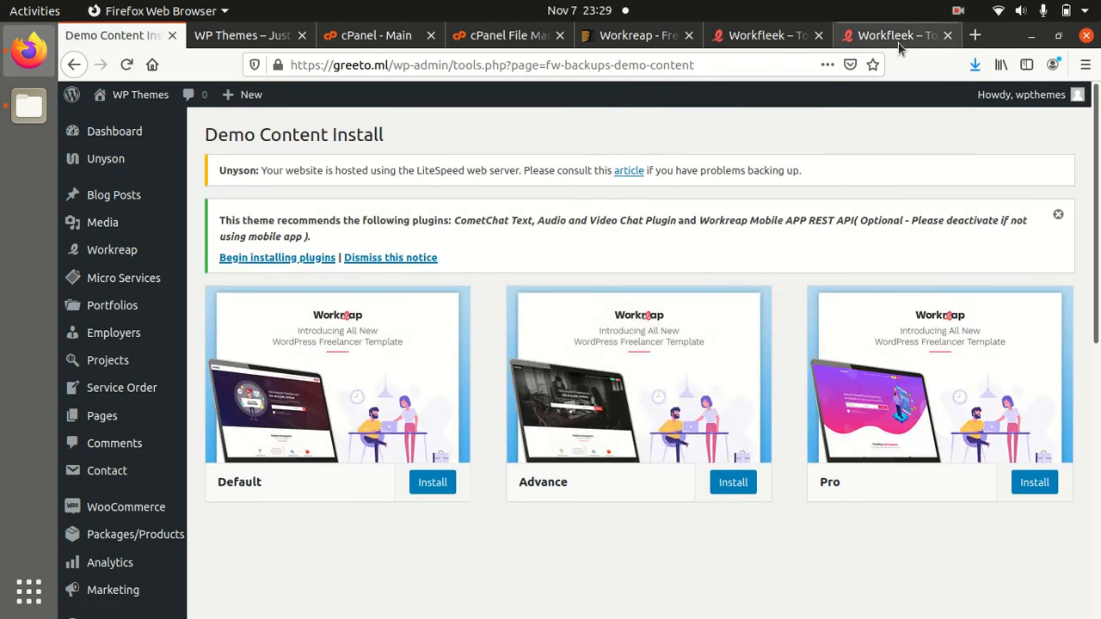
scroll(602, 258, down, 2)
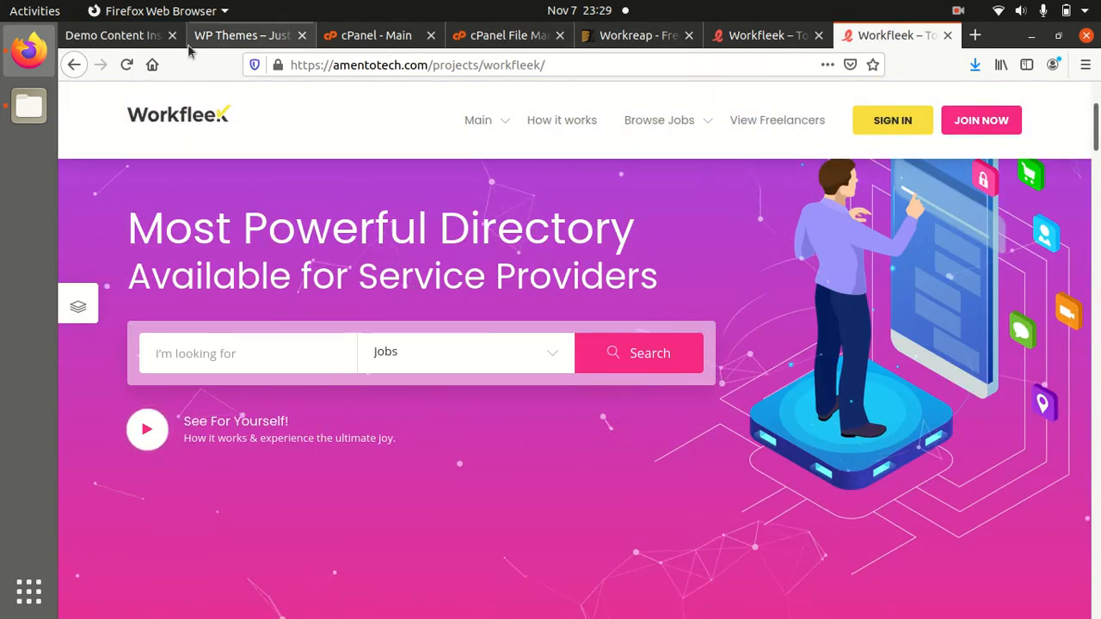
click(112, 35)
mouse_move(314, 439)
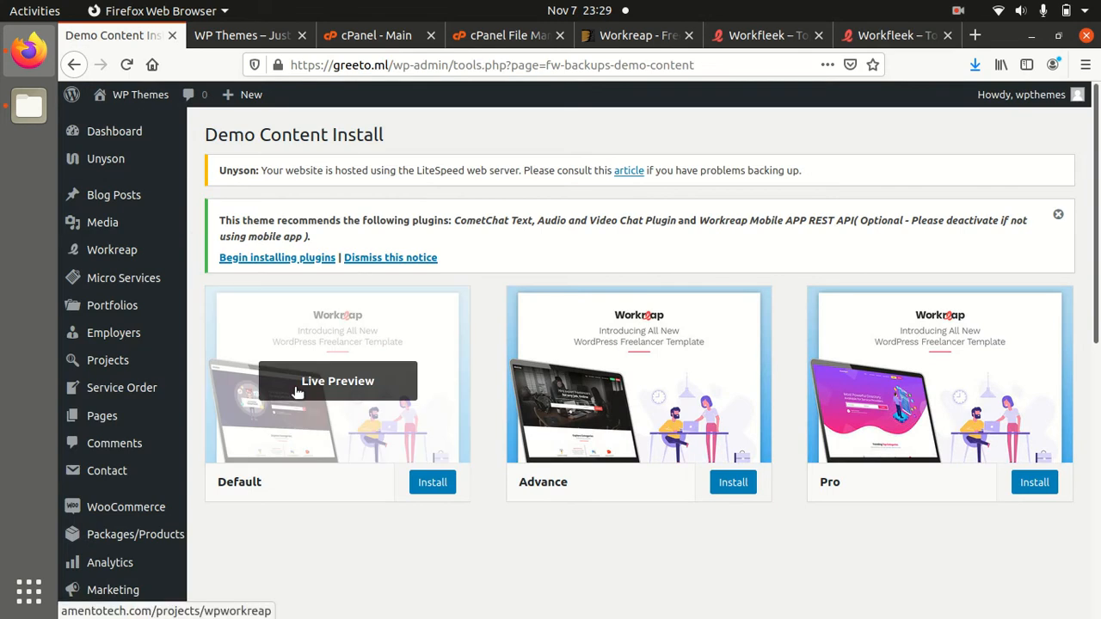
click(342, 389)
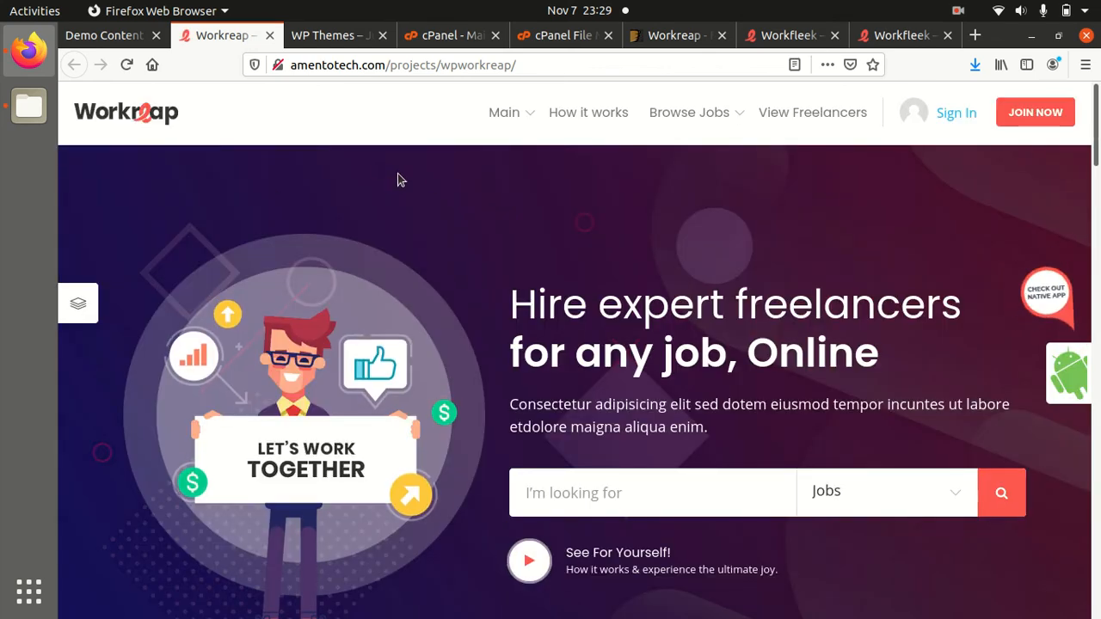
Look over the Default demo's home page and open its Home v2 variation to review the services section
scroll(430, 167, down, 4)
scroll(485, 167, up, 2)
scroll(484, 167, up, 2)
mouse_move(522, 115)
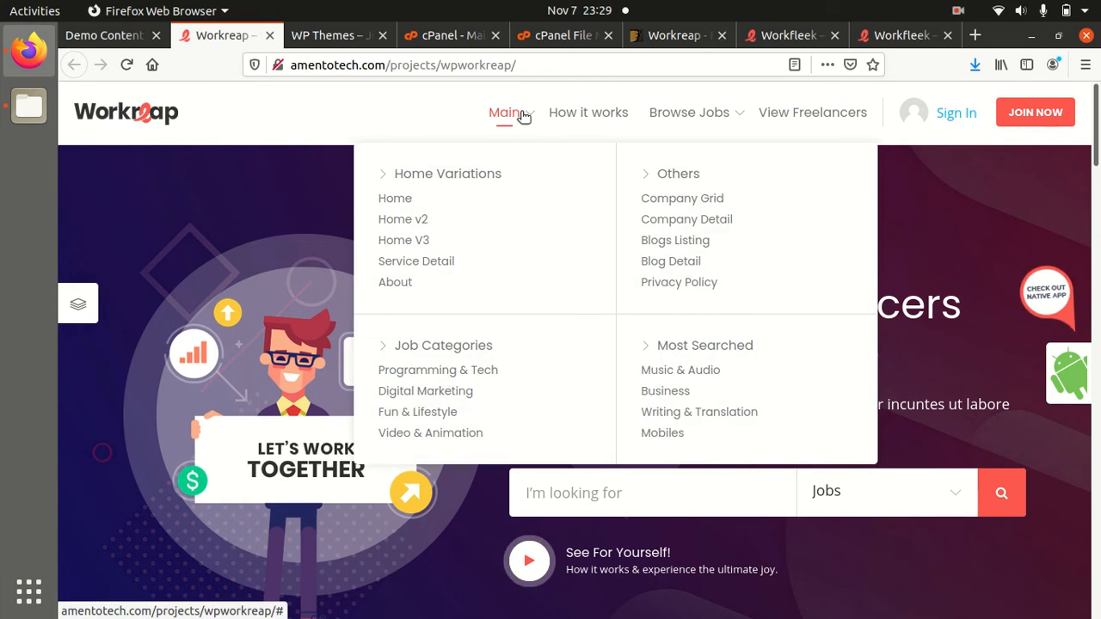
click(399, 207)
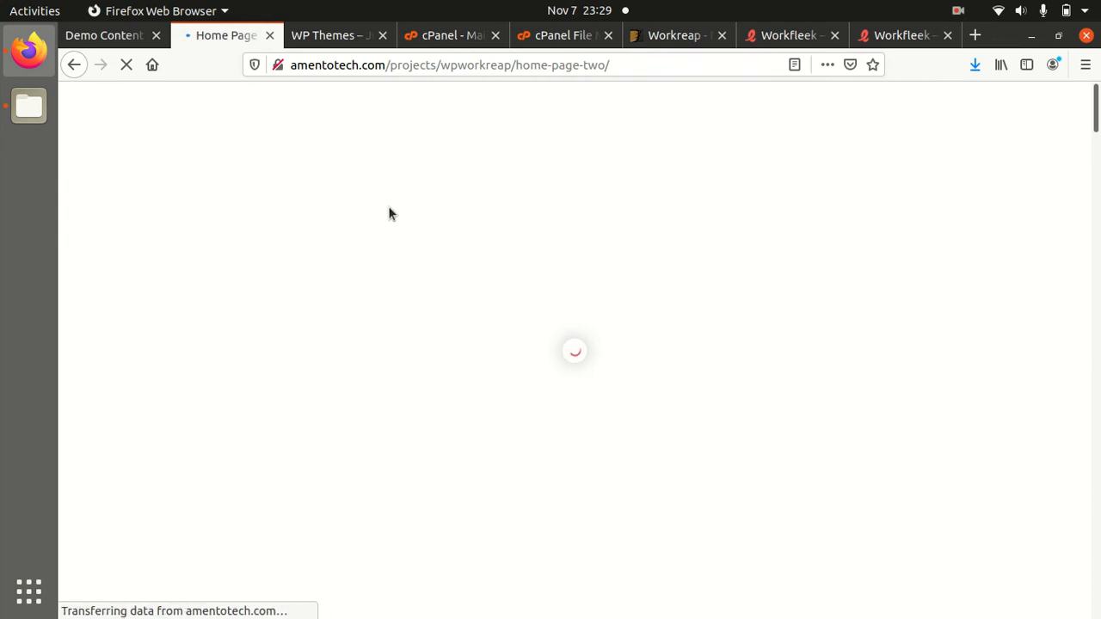
scroll(386, 200, down, 3)
scroll(487, 314, down, 5)
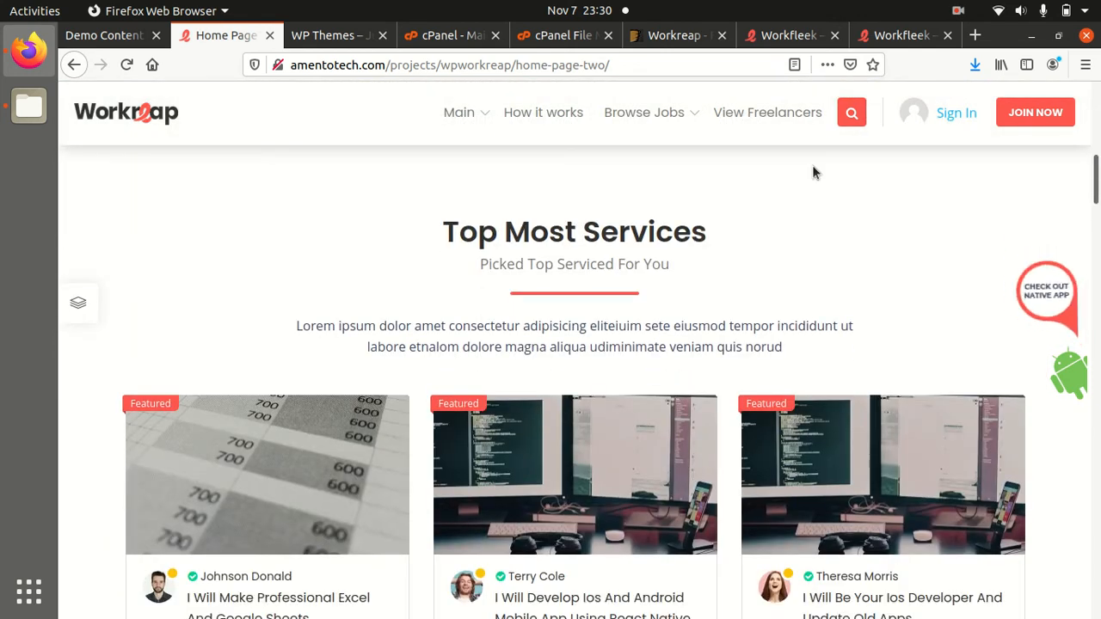
scroll(494, 335, up, 8)
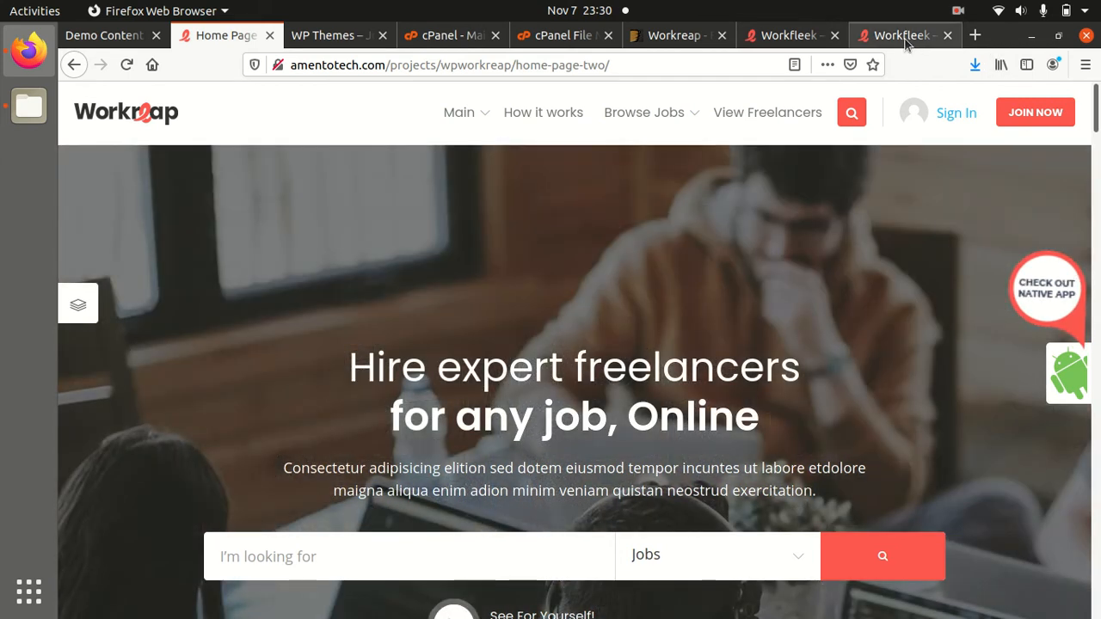
Compare the Workfleek demo with the Workreap Home v2 page, and open the Home V3 variation
click(904, 35)
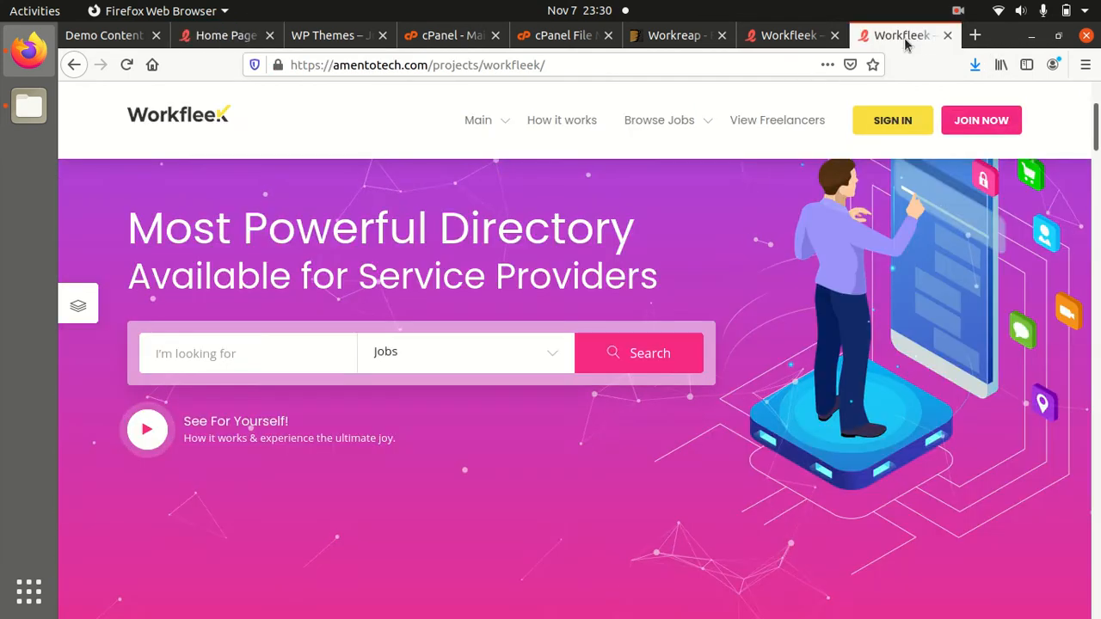
click(220, 35)
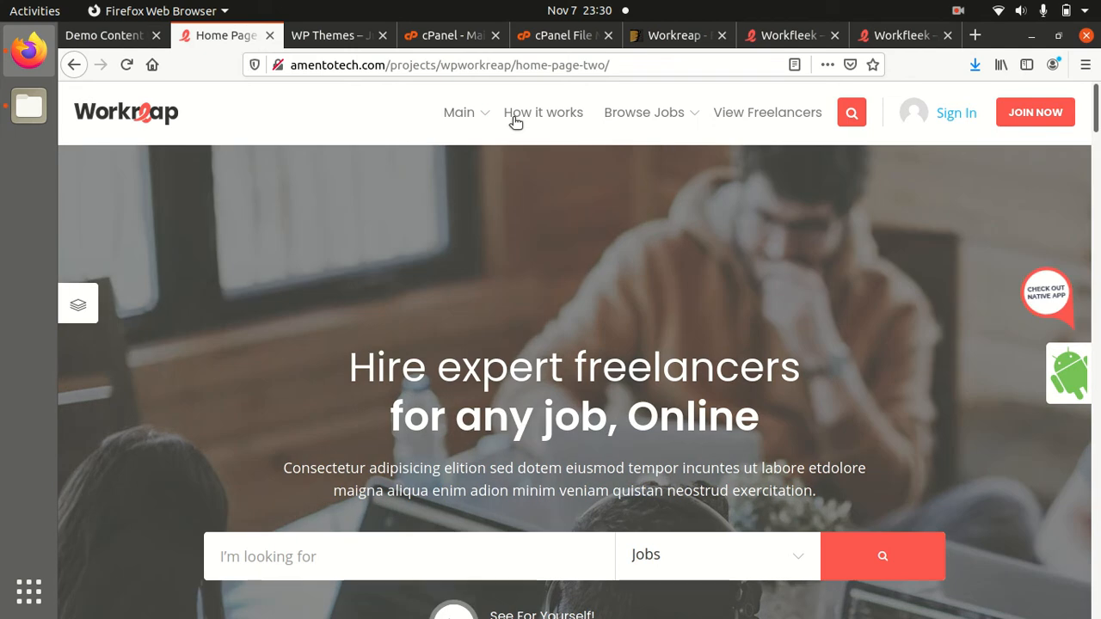
mouse_move(484, 115)
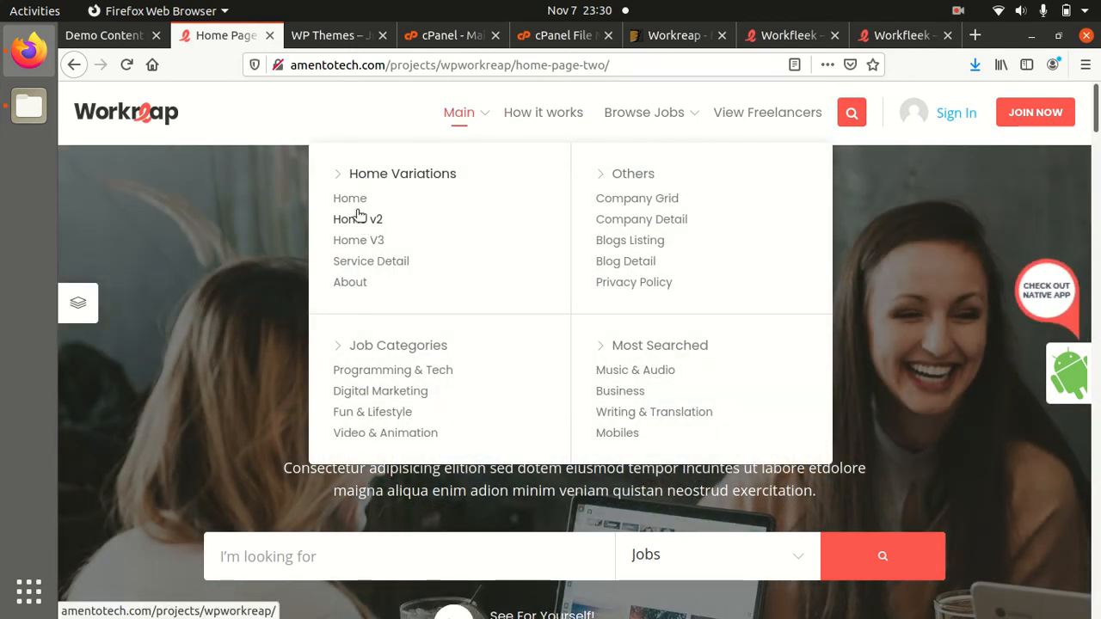
click(352, 200)
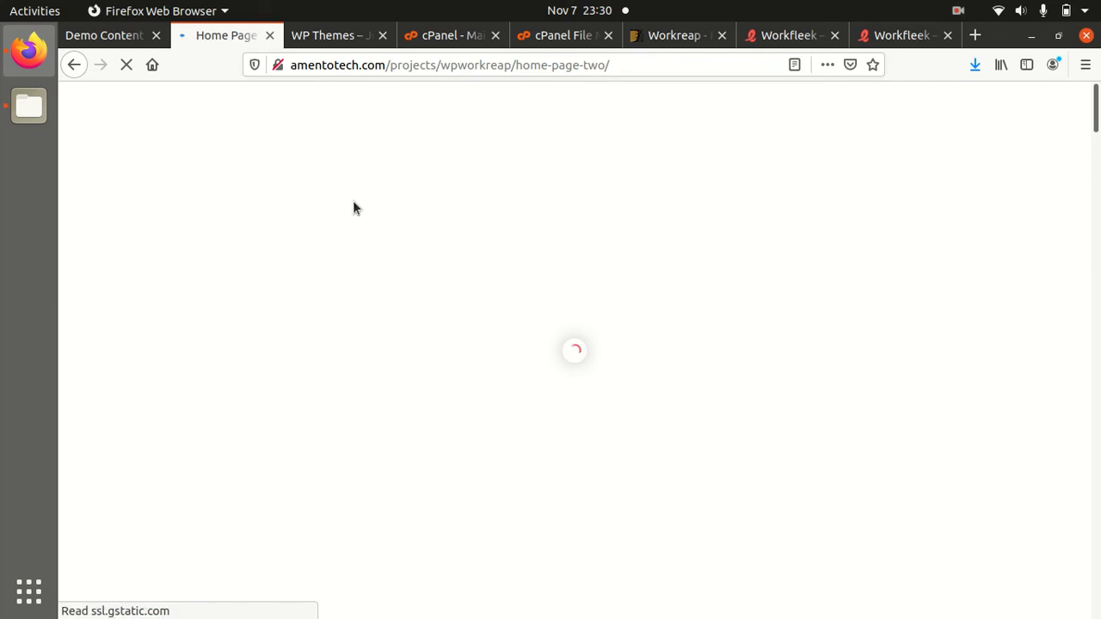
scroll(438, 226, down, 10)
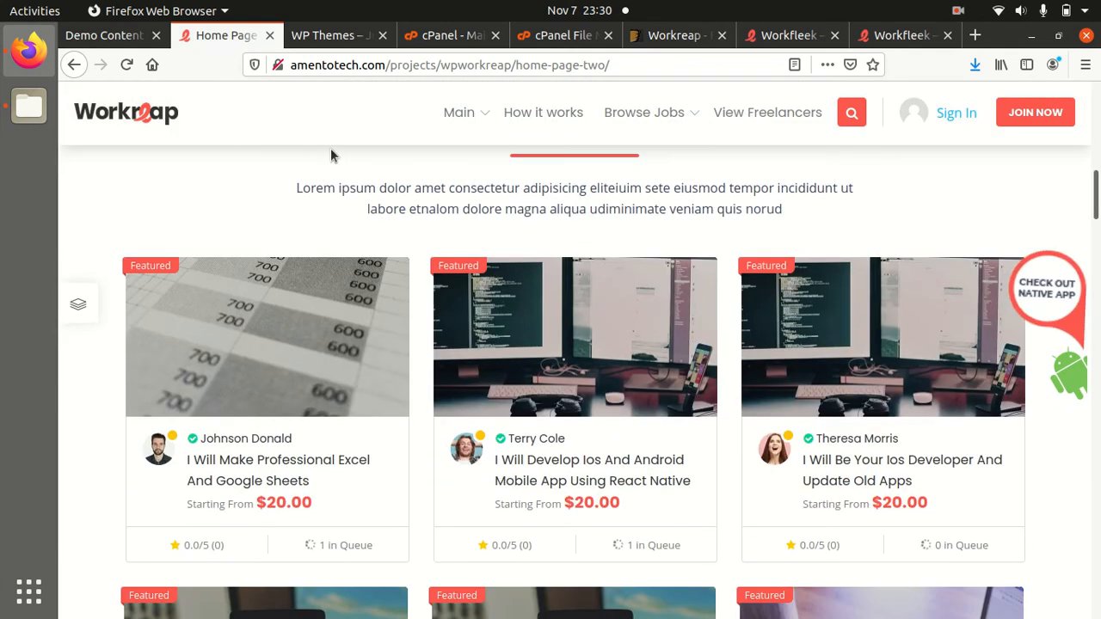
mouse_move(470, 123)
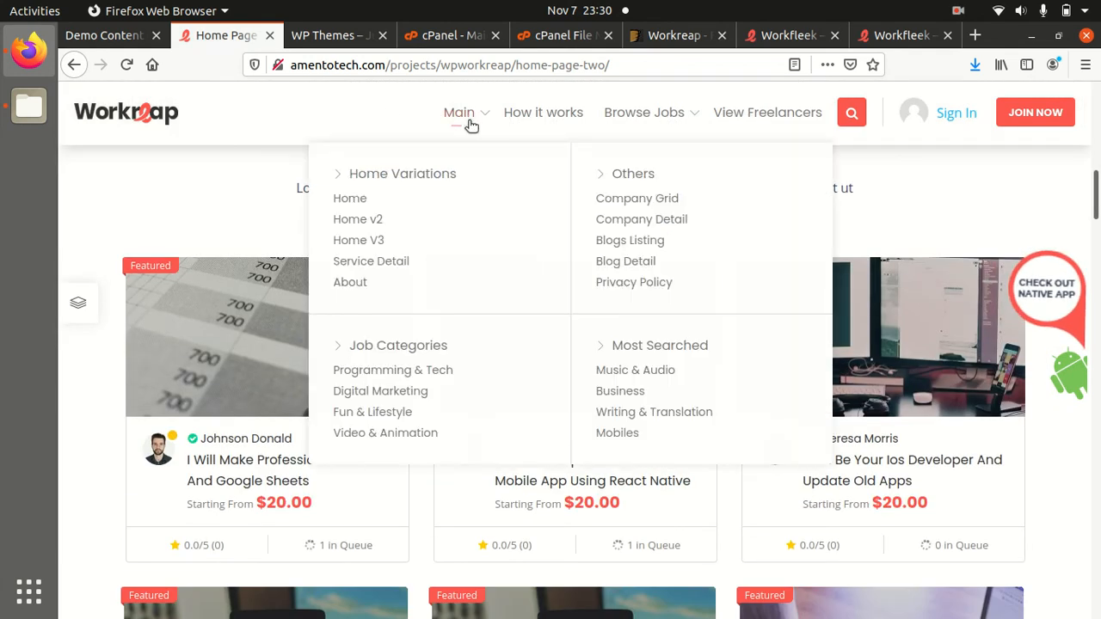
click(364, 247)
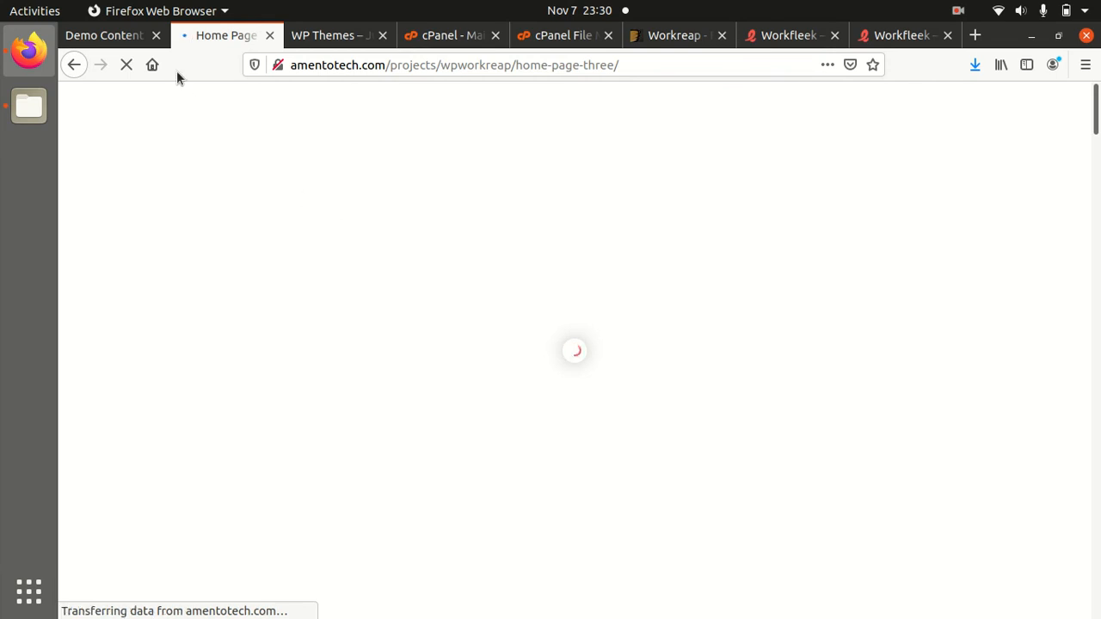
Open the live preview of the Pro demo content and compare it with the already open Workfleek site
click(132, 38)
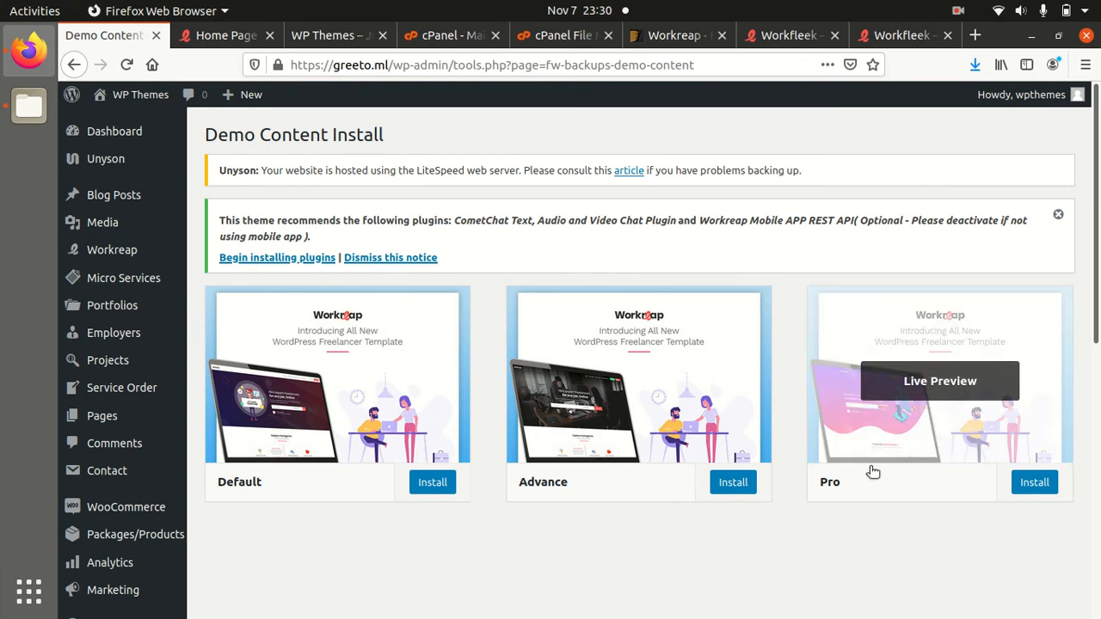
click(934, 393)
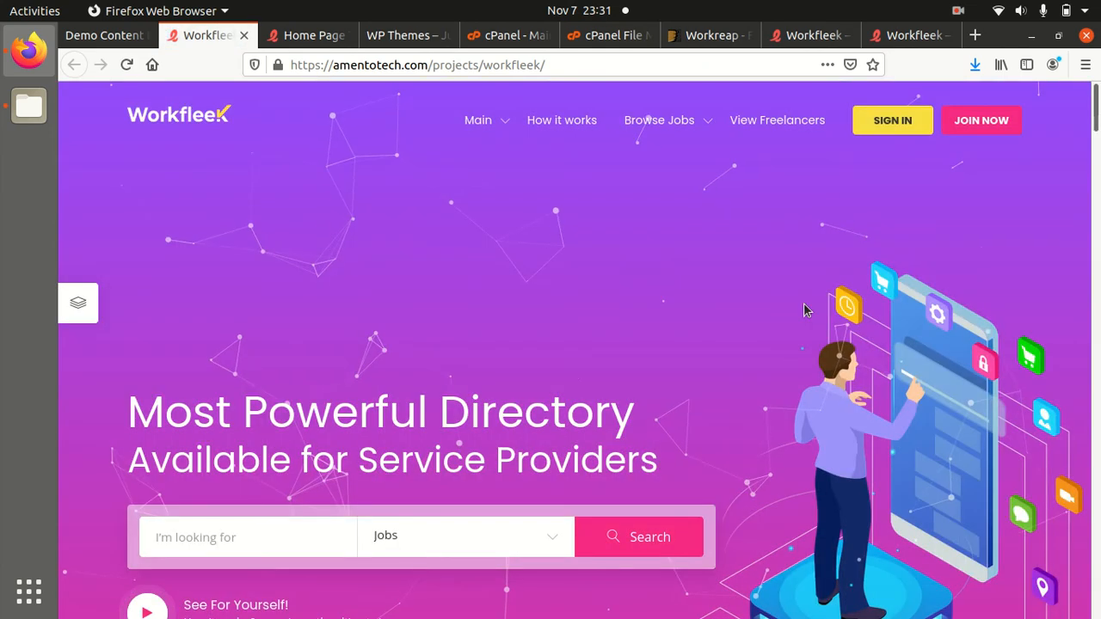
scroll(745, 216, down, 3)
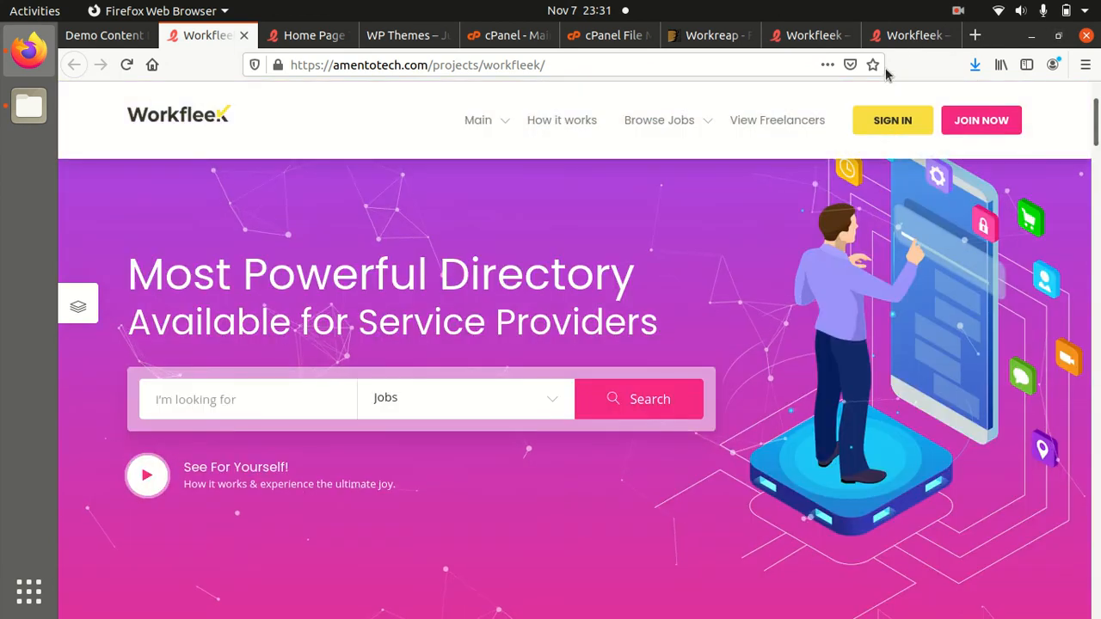
click(910, 36)
scroll(521, 244, down, 1)
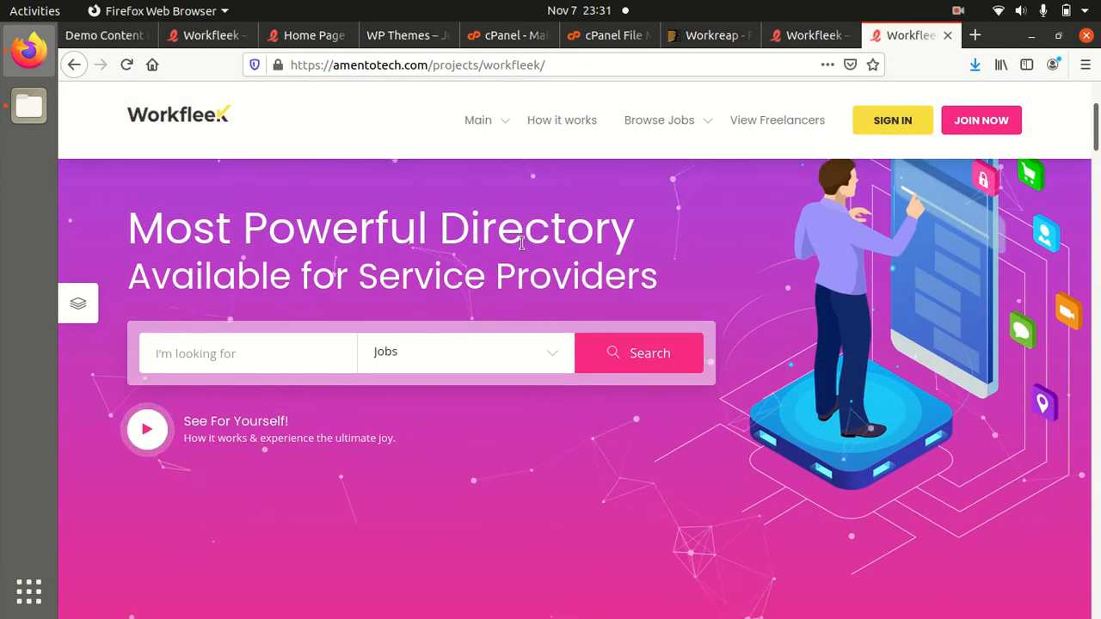
scroll(520, 243, up, 4)
Install the Pro demo content from the Demo Content Install page, accepting the deletion of the website's current content
click(89, 38)
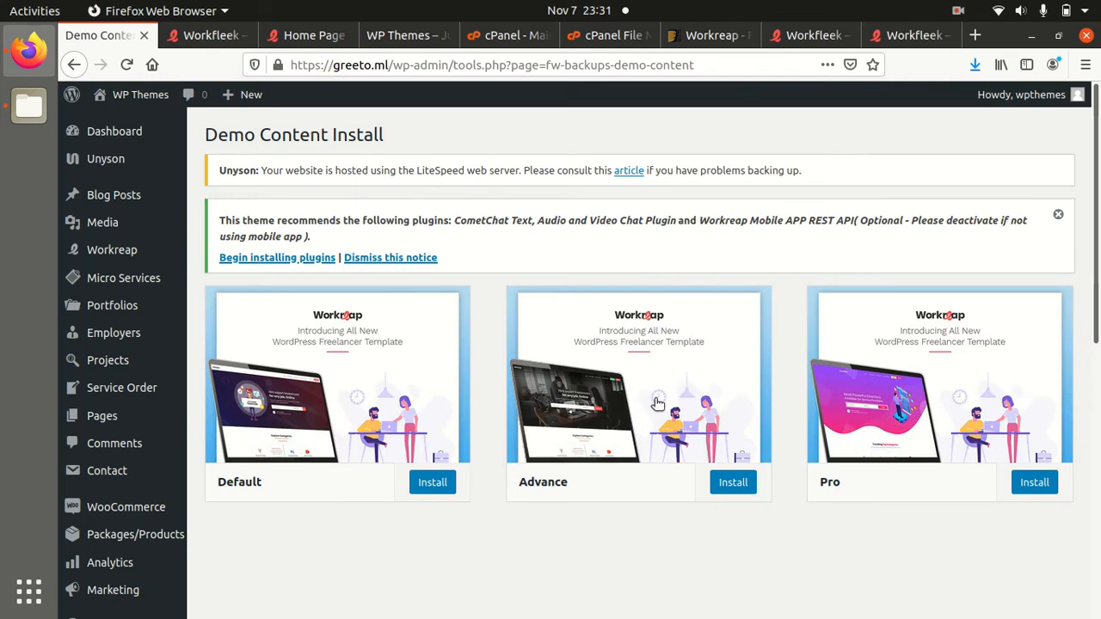
mouse_move(952, 426)
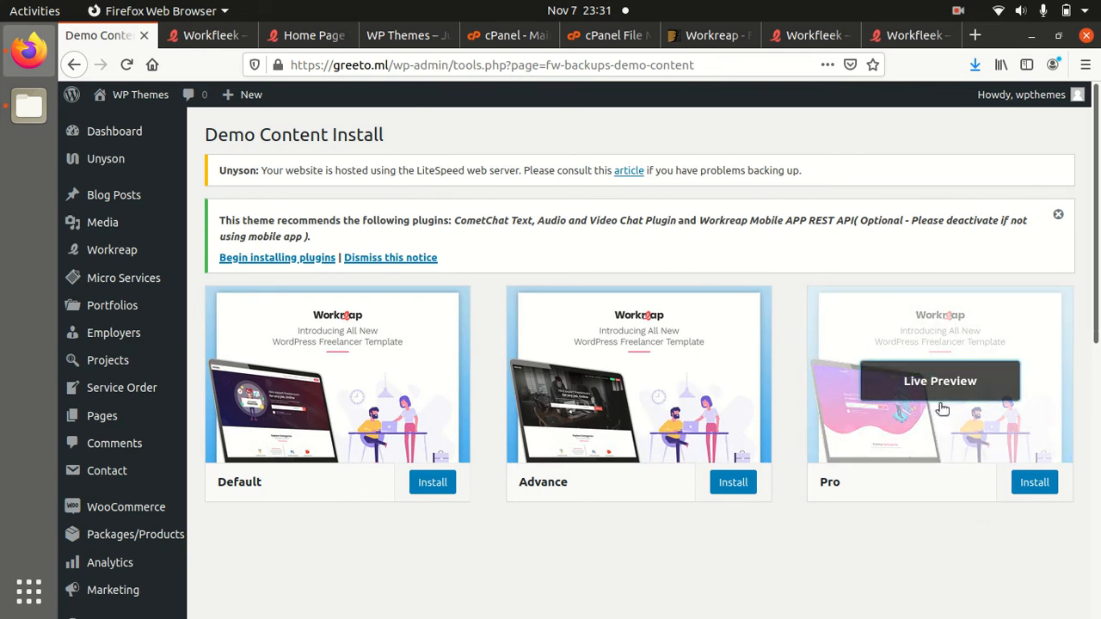
click(1031, 484)
drag(349, 251, 801, 270)
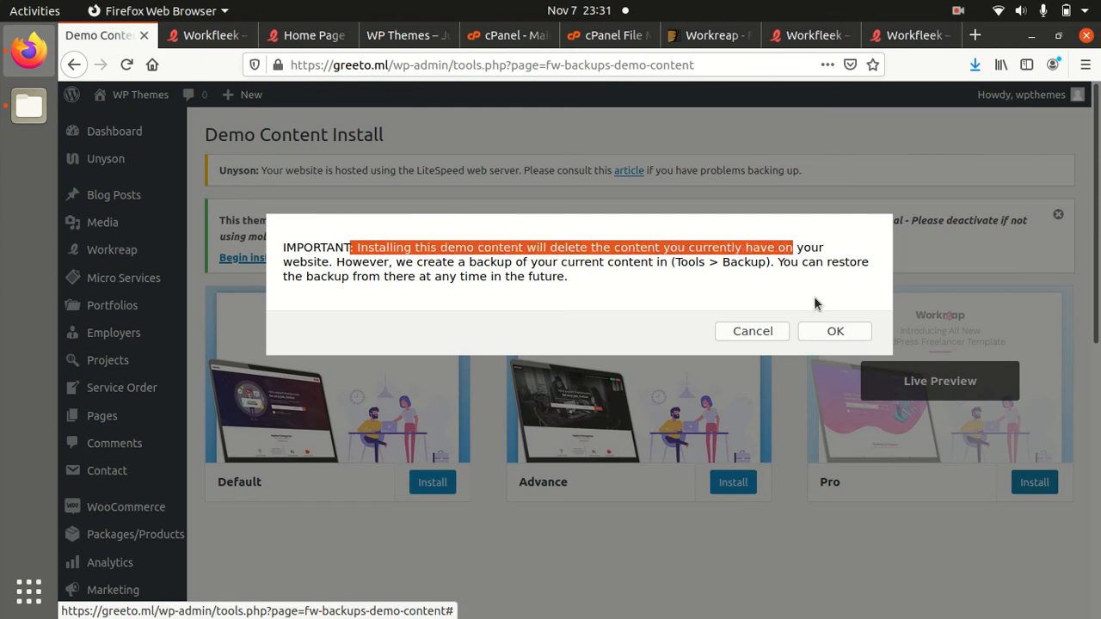
click(836, 332)
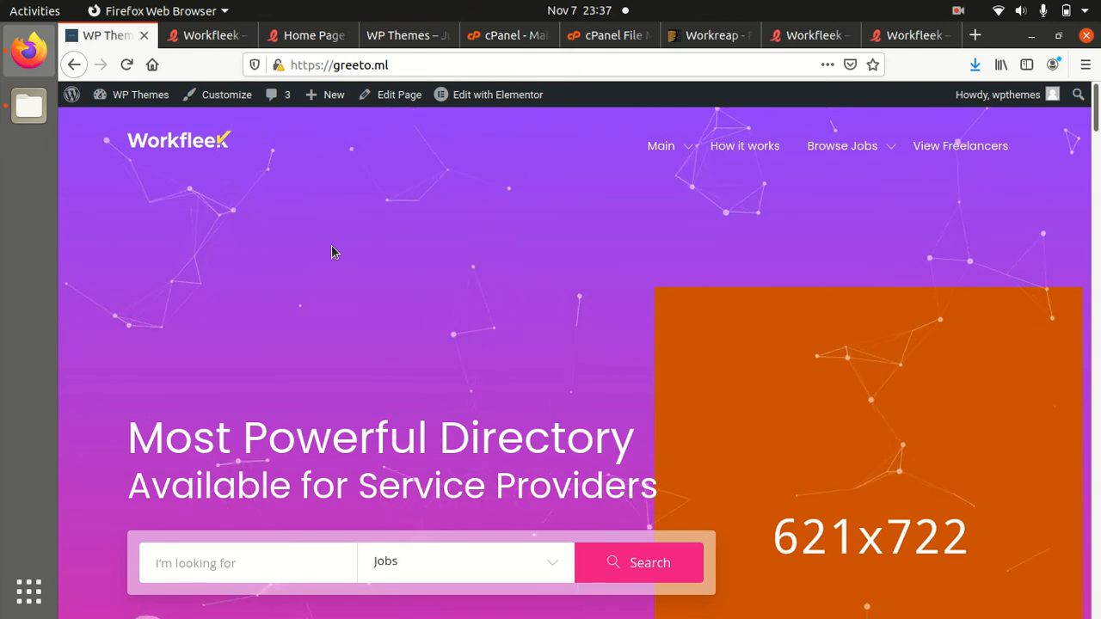
Examine the site's new home page, including the hero banner, the Trending Top Categories section and the job listings
scroll(462, 285, down, 3)
scroll(464, 327, down, 8)
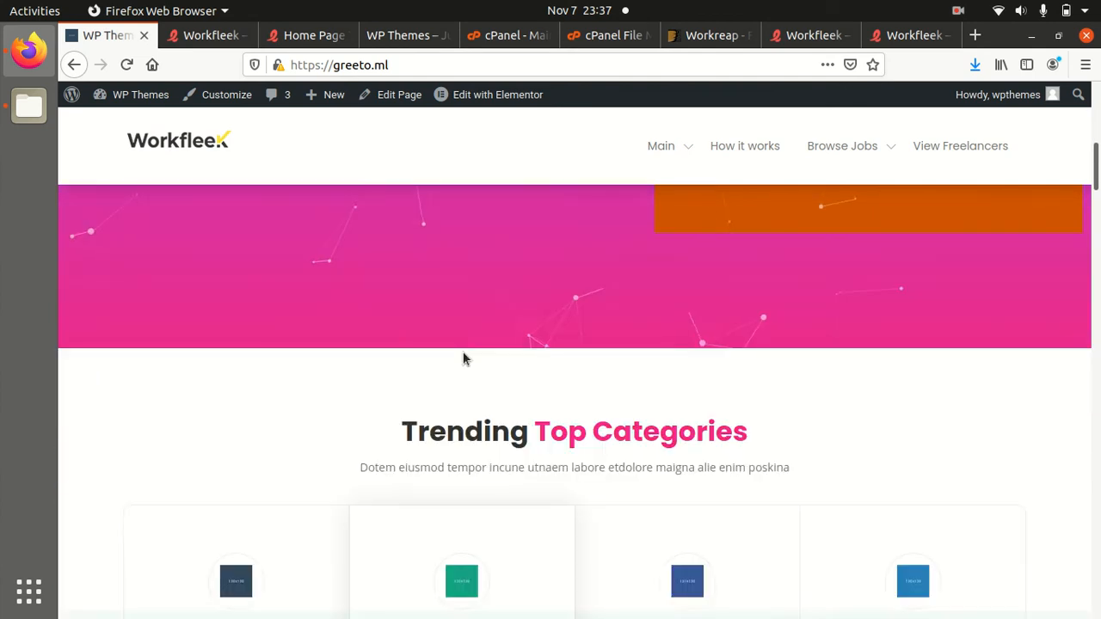
scroll(481, 359, up, 10)
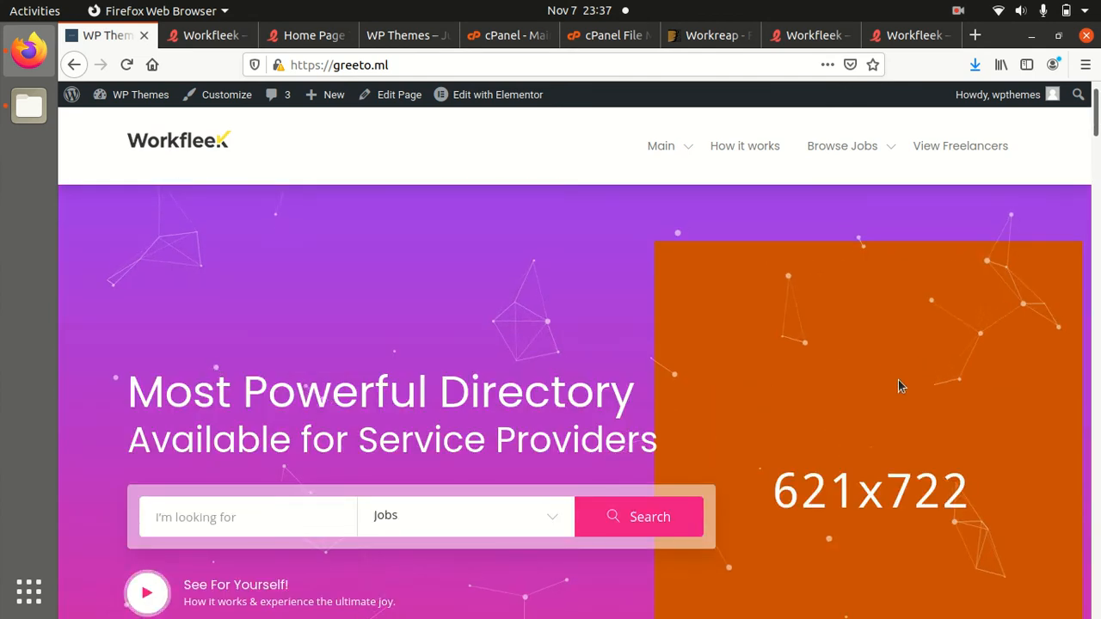
scroll(905, 384, down, 10)
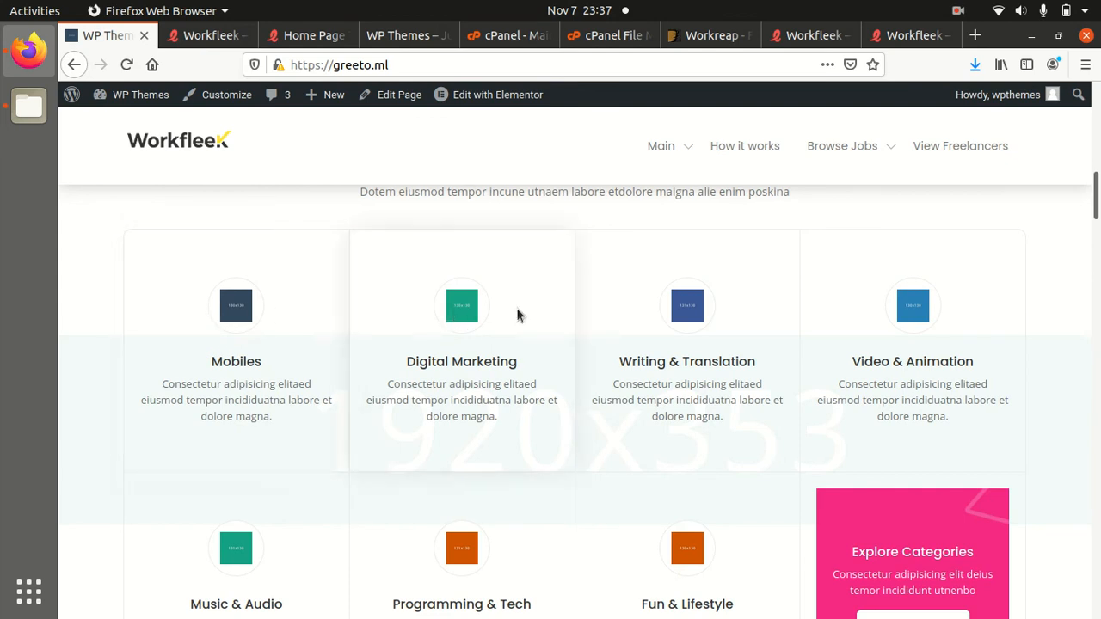
scroll(739, 320, down, 3)
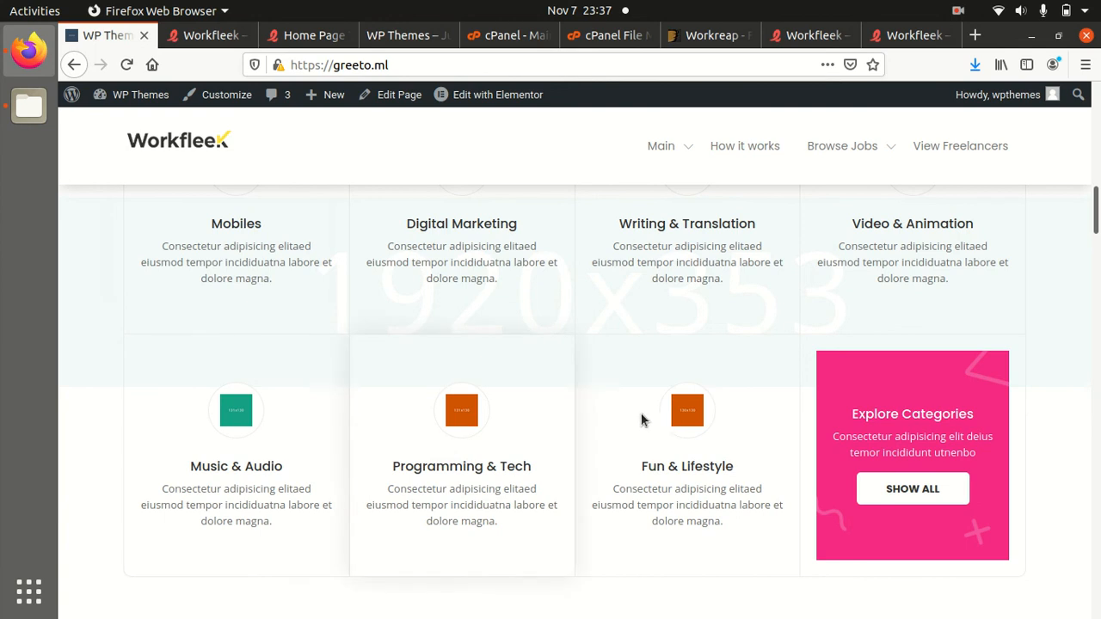
scroll(664, 420, down, 1)
scroll(661, 412, down, 10)
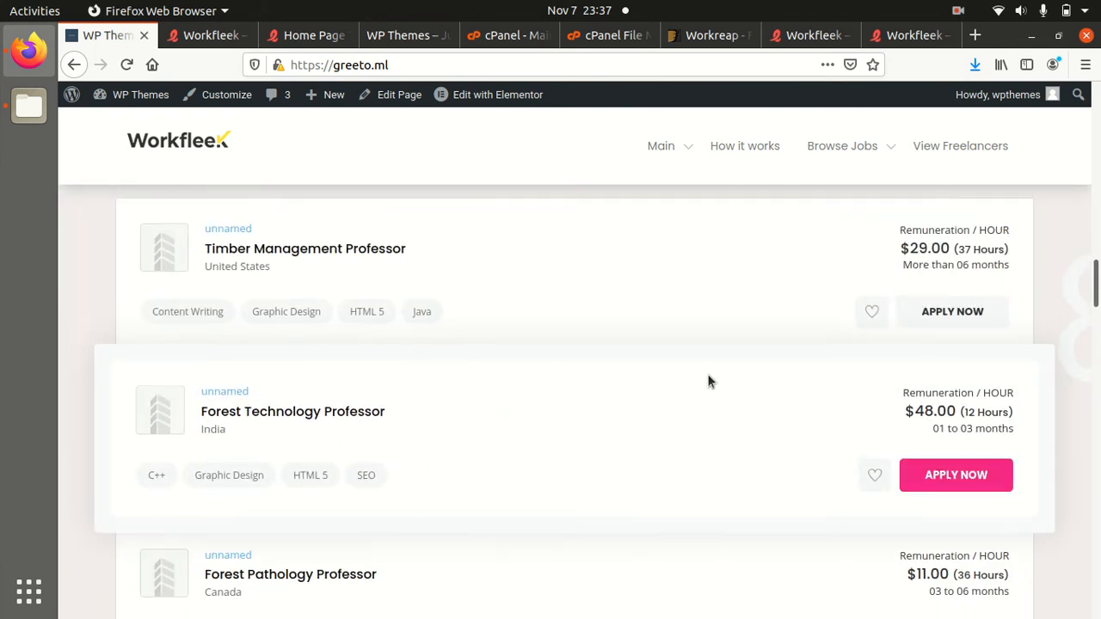
scroll(709, 381, up, 3)
scroll(741, 389, up, 6)
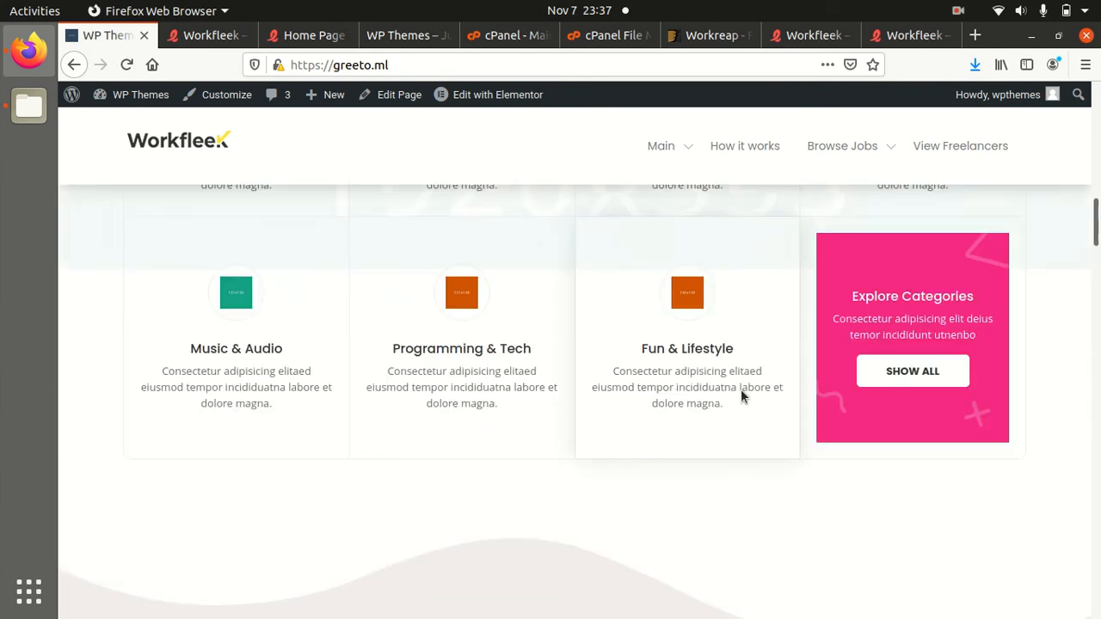
Open the site's Main page and the How it works page, and review their content
mouse_move(675, 147)
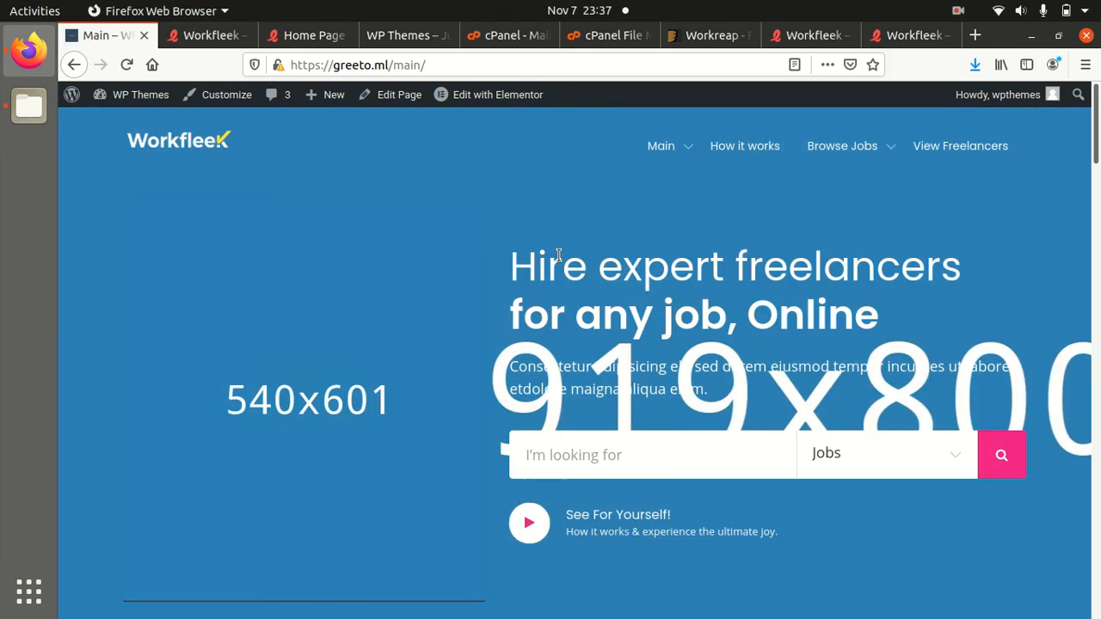
scroll(558, 255, down, 5)
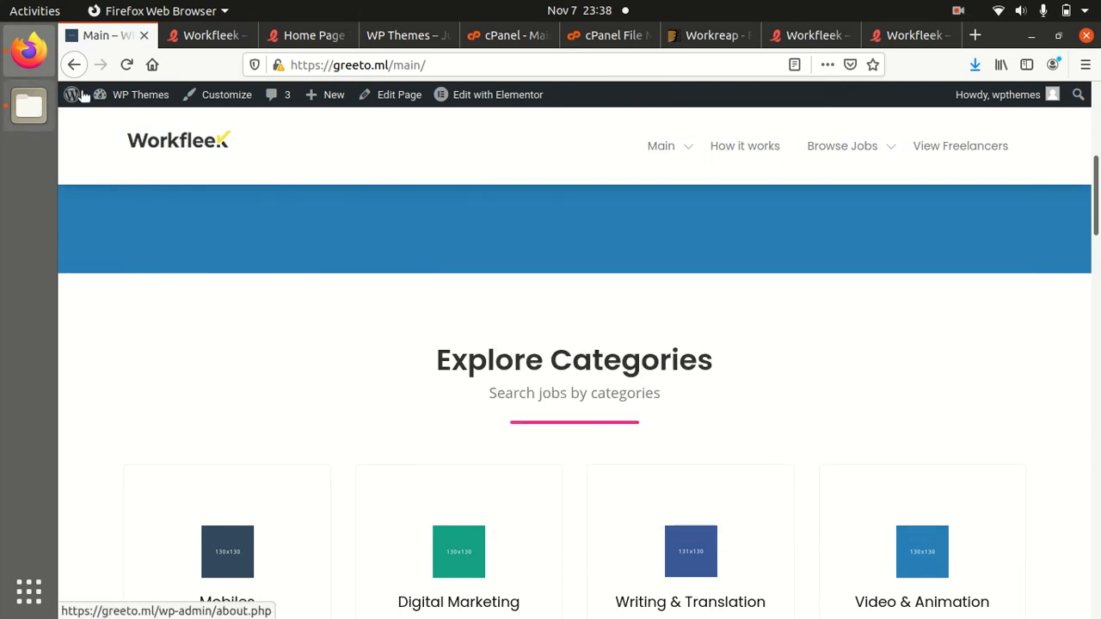
click(757, 150)
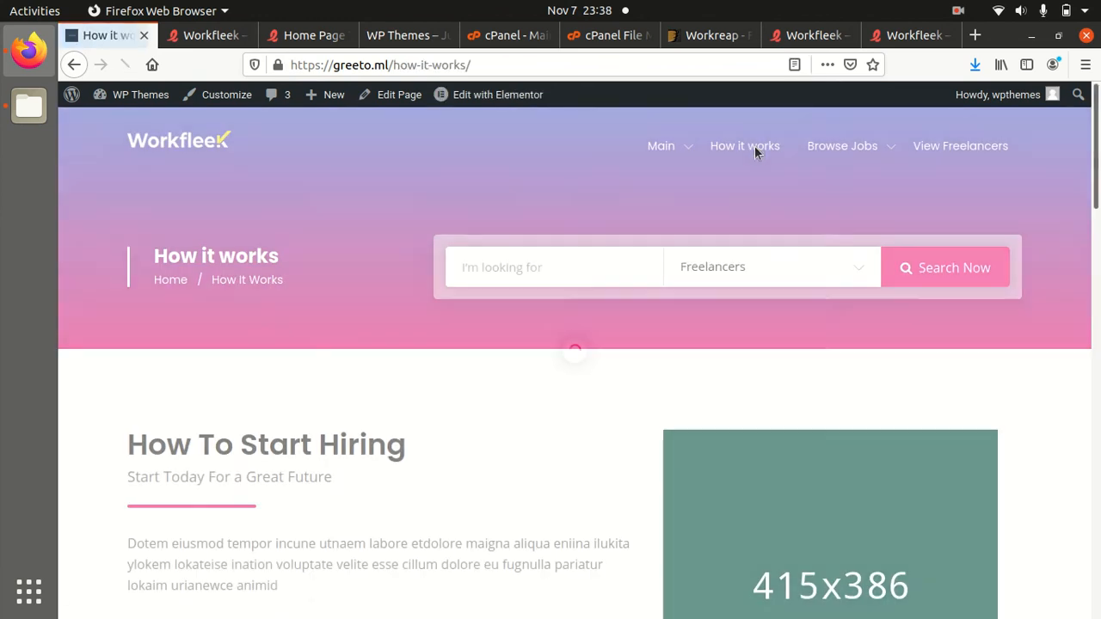
scroll(335, 337, down, 5)
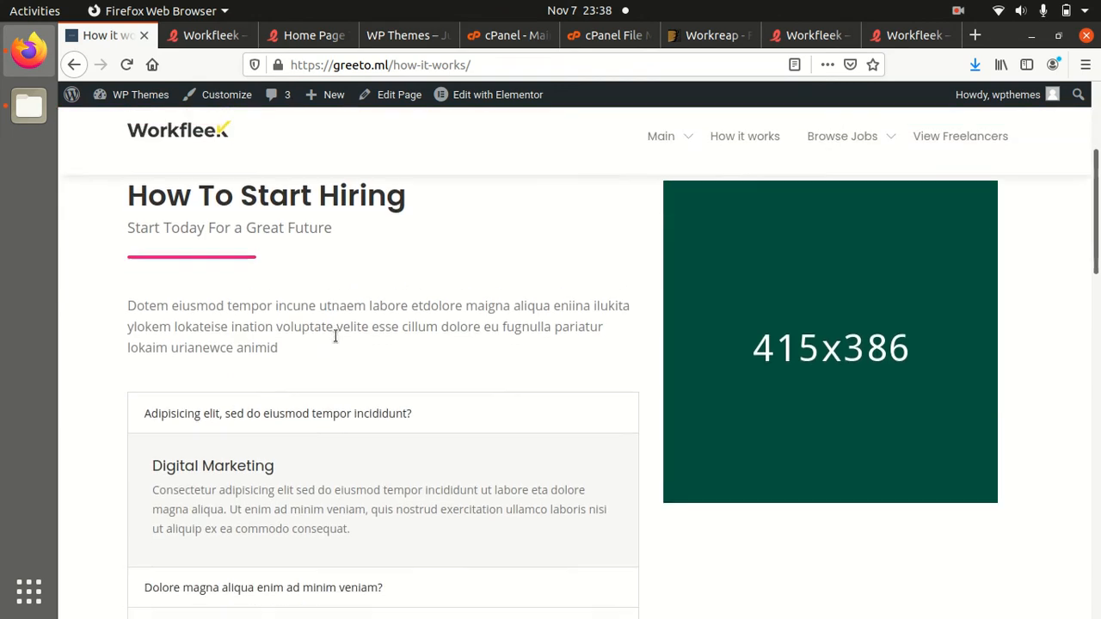
scroll(335, 336, down, 9)
scroll(336, 337, up, 7)
scroll(336, 343, up, 7)
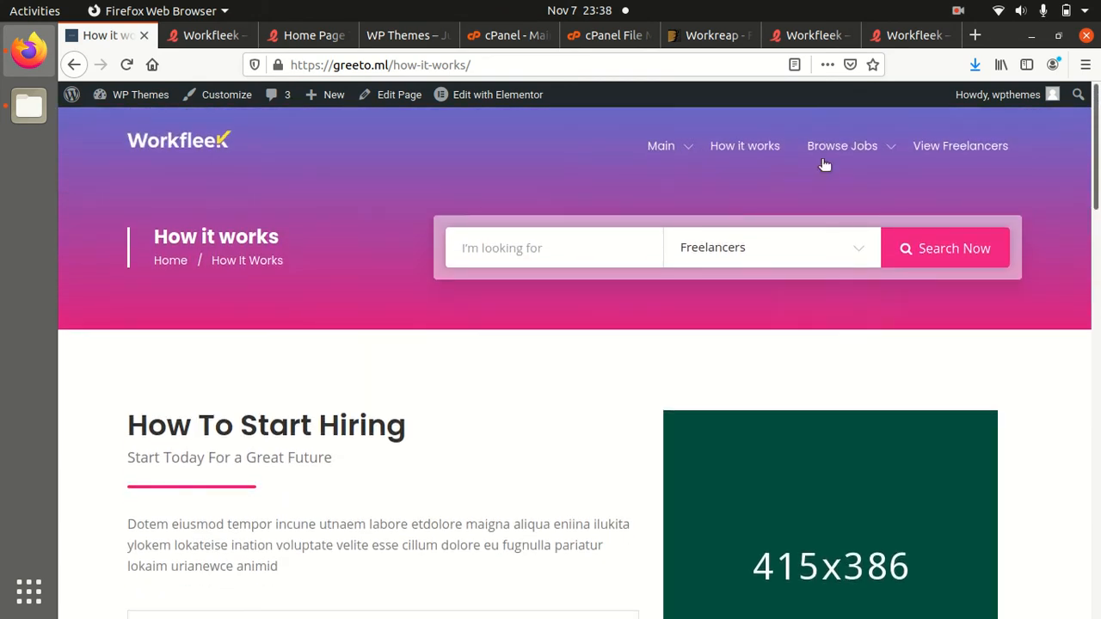
Open the Search Projects page and review its project listings and filters, such as Job Type, Freelancer Type and Skills
mouse_move(838, 146)
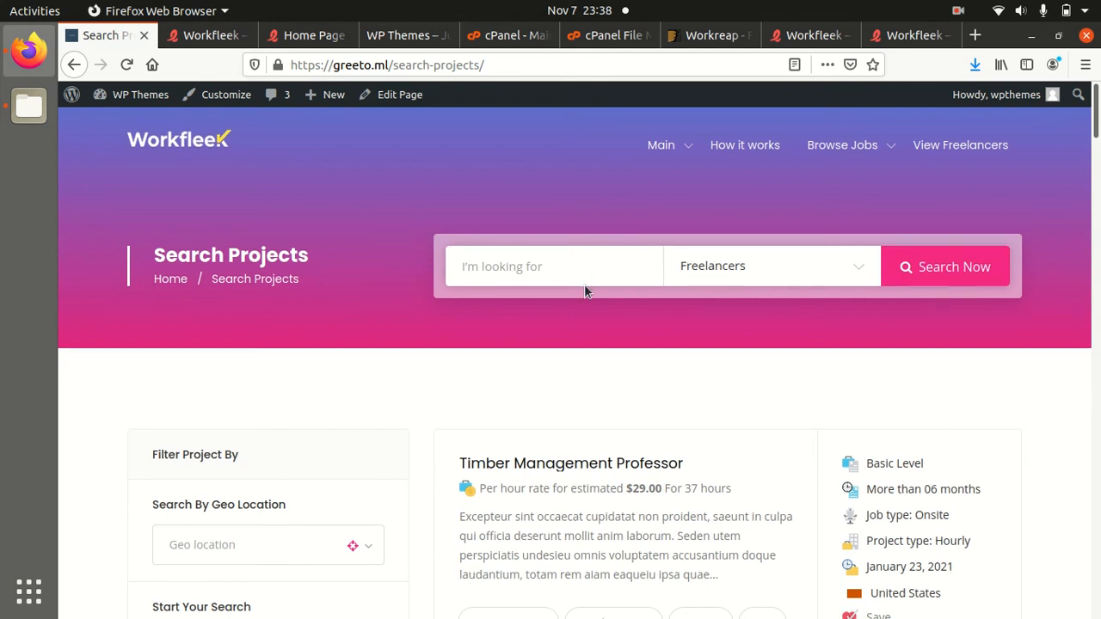
scroll(584, 280, down, 3)
scroll(585, 290, down, 2)
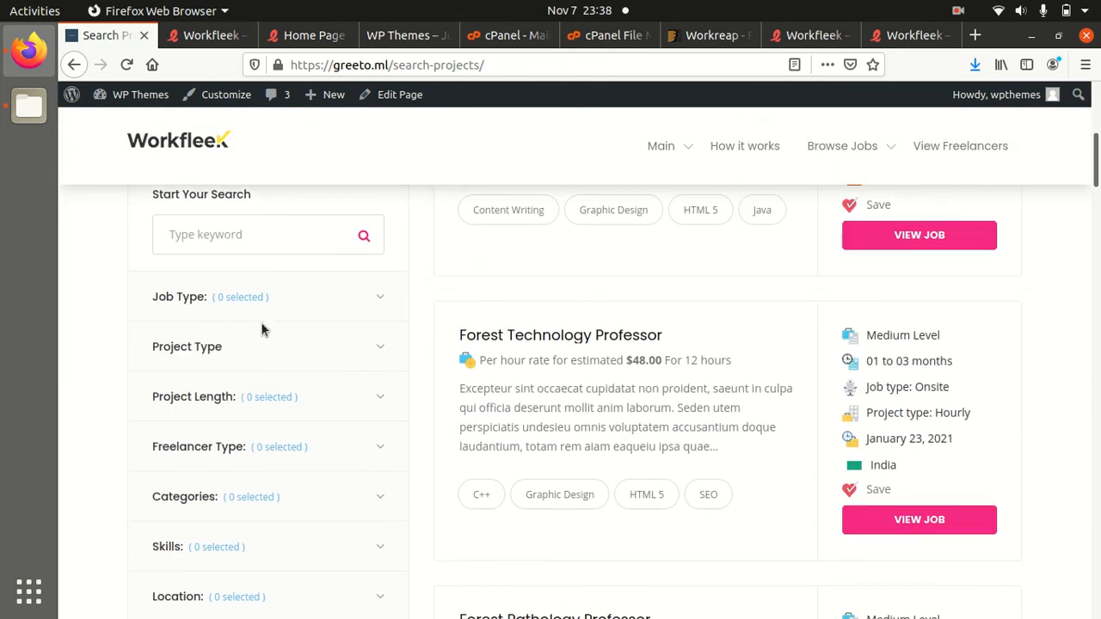
scroll(232, 308, up, 4)
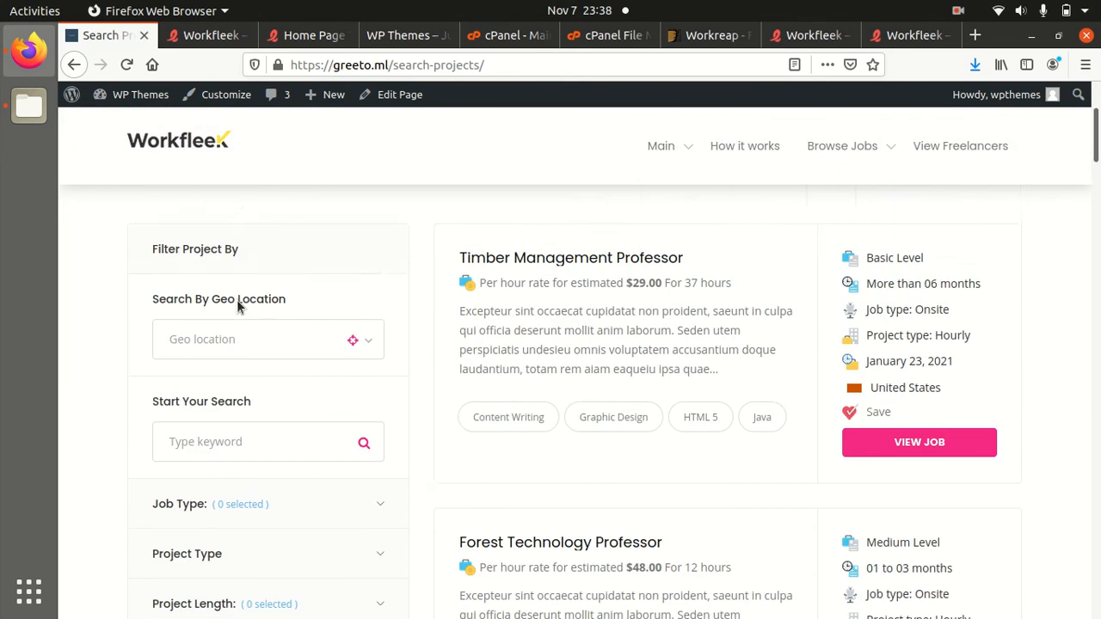
scroll(238, 307, down, 1)
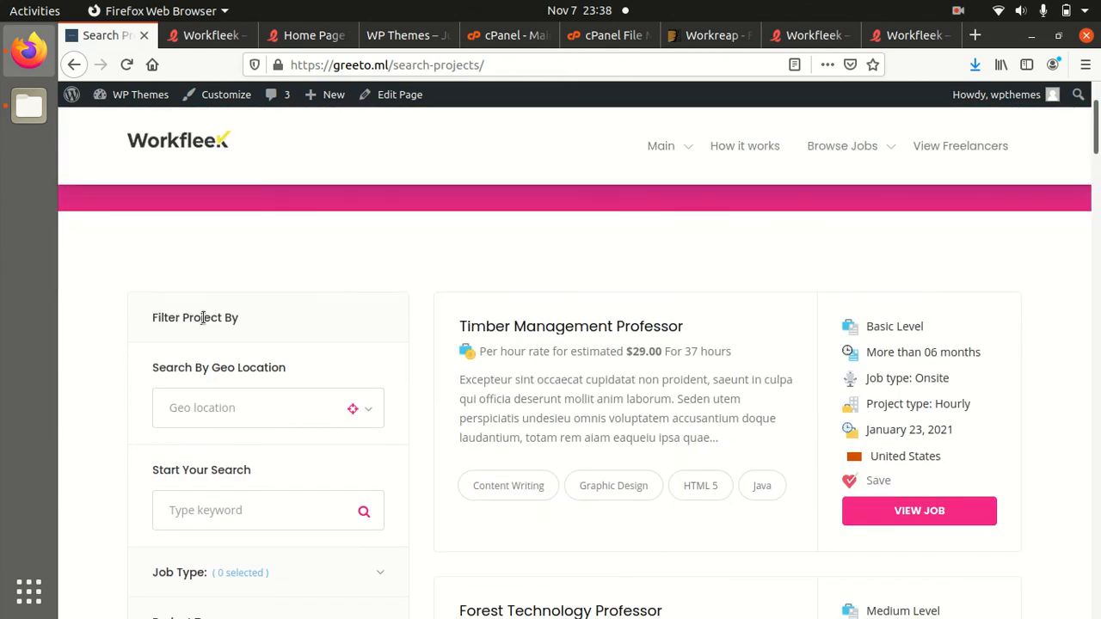
scroll(249, 346, down, 2)
scroll(183, 400, down, 2)
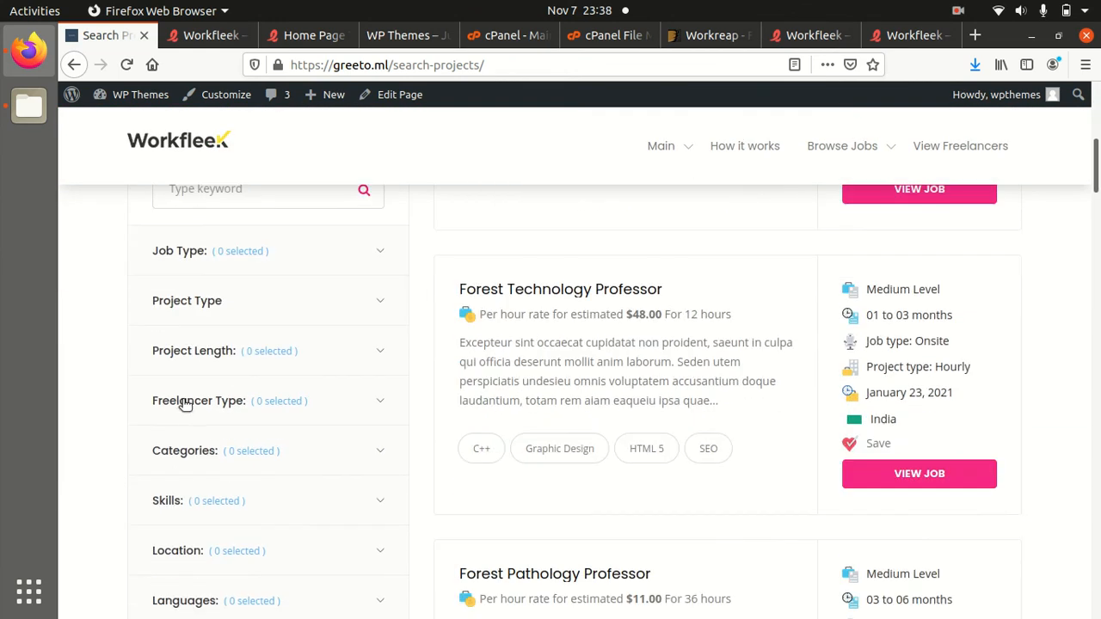
Check the Project Length filter options on Search Projects, and open the View Freelancers page to review its listings and filters
click(193, 353)
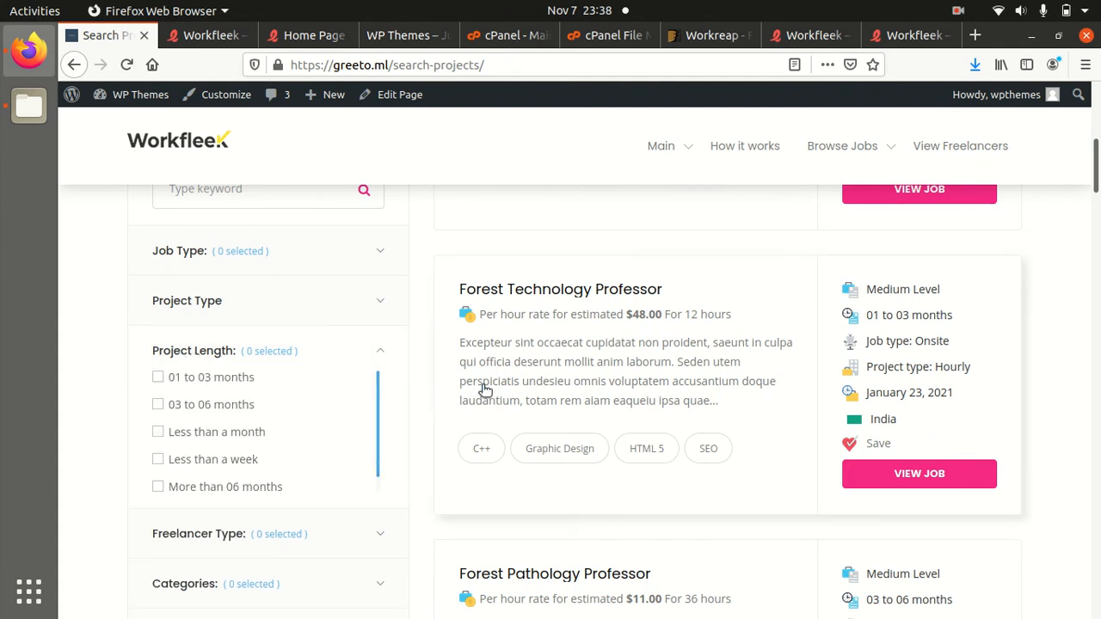
scroll(484, 390, up, 5)
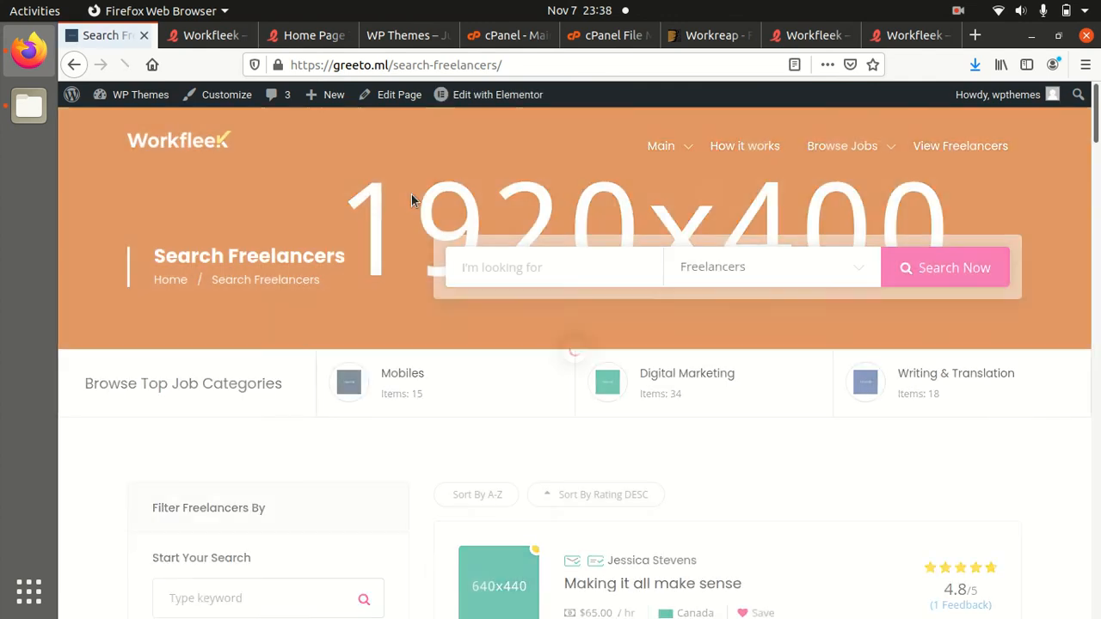
scroll(641, 329, down, 5)
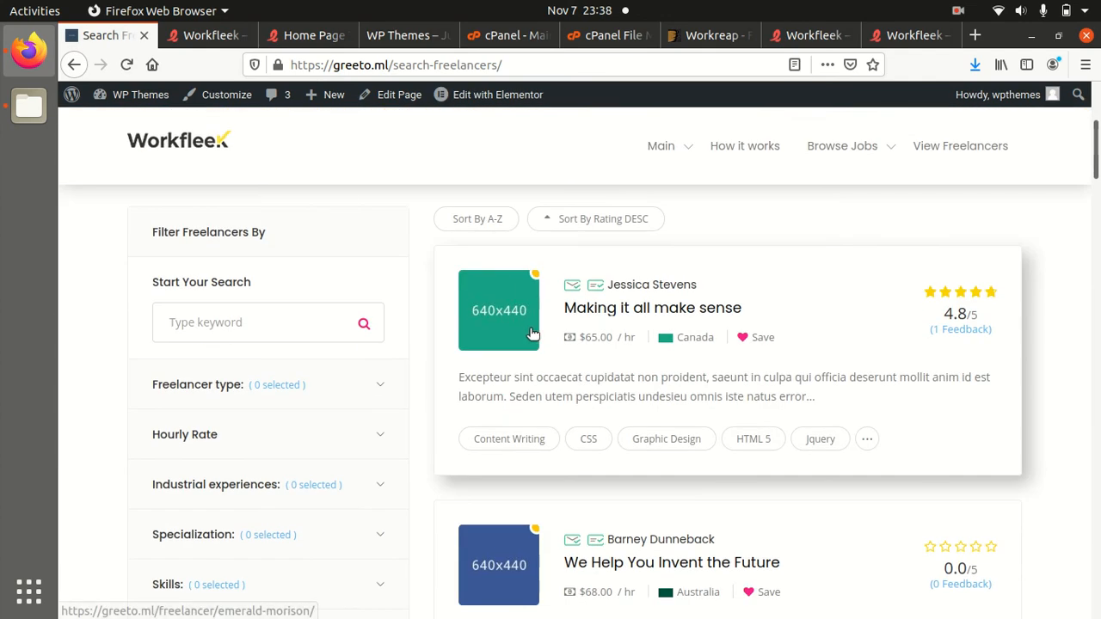
scroll(466, 325, down, 3)
scroll(469, 326, down, 5)
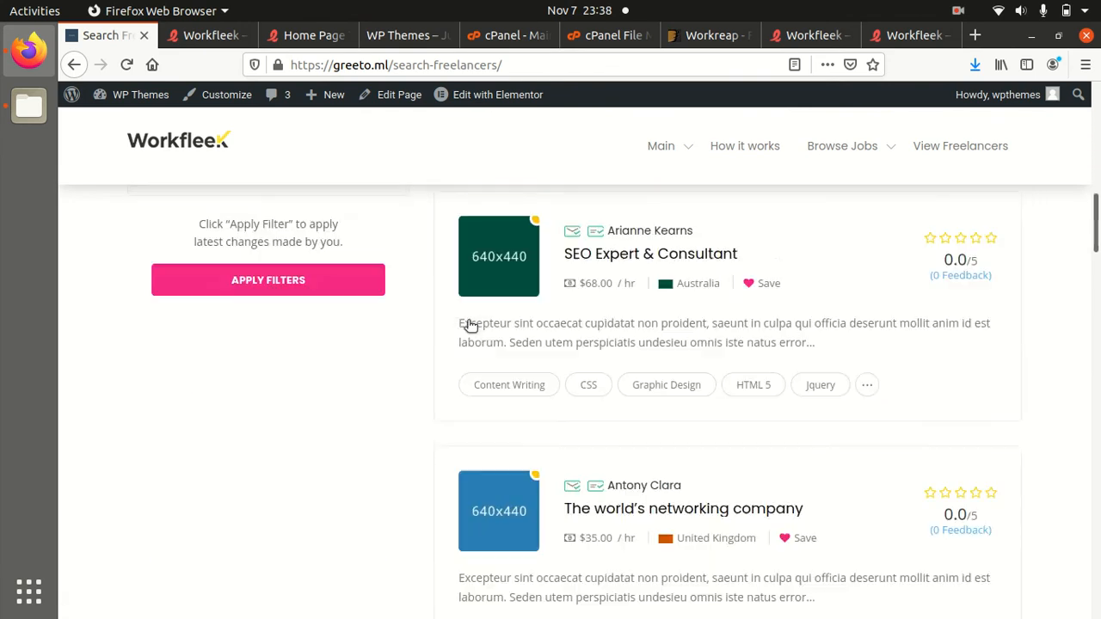
scroll(482, 325, up, 7)
scroll(535, 319, up, 3)
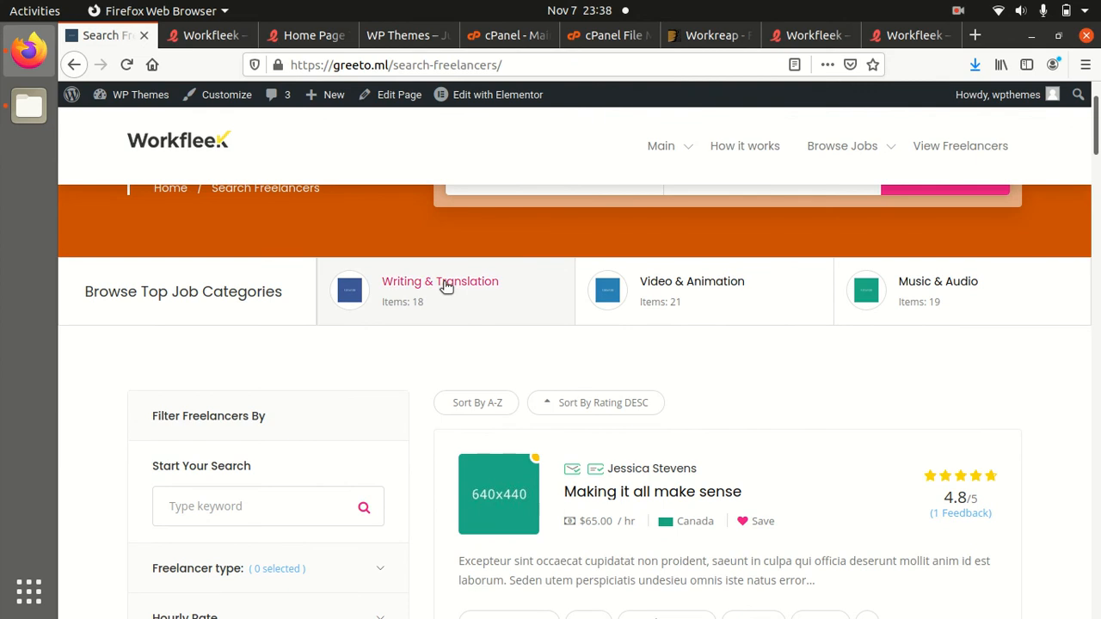
Open the Writing & Translation category's projects, and return to the home page to look over its banner and Trending Top Categories section
click(745, 281)
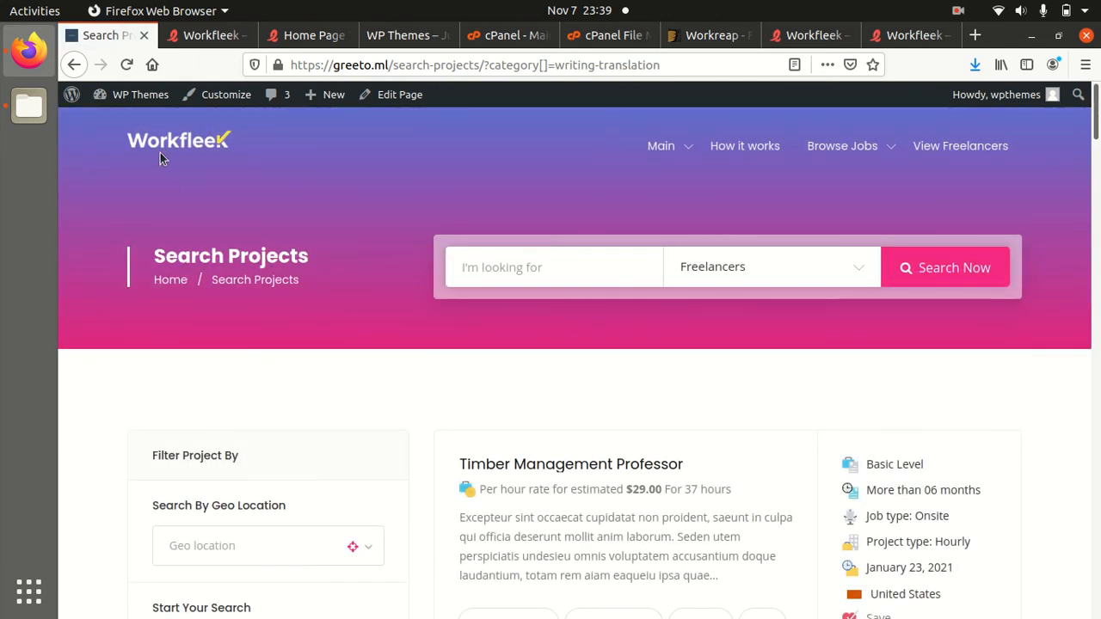
click(160, 145)
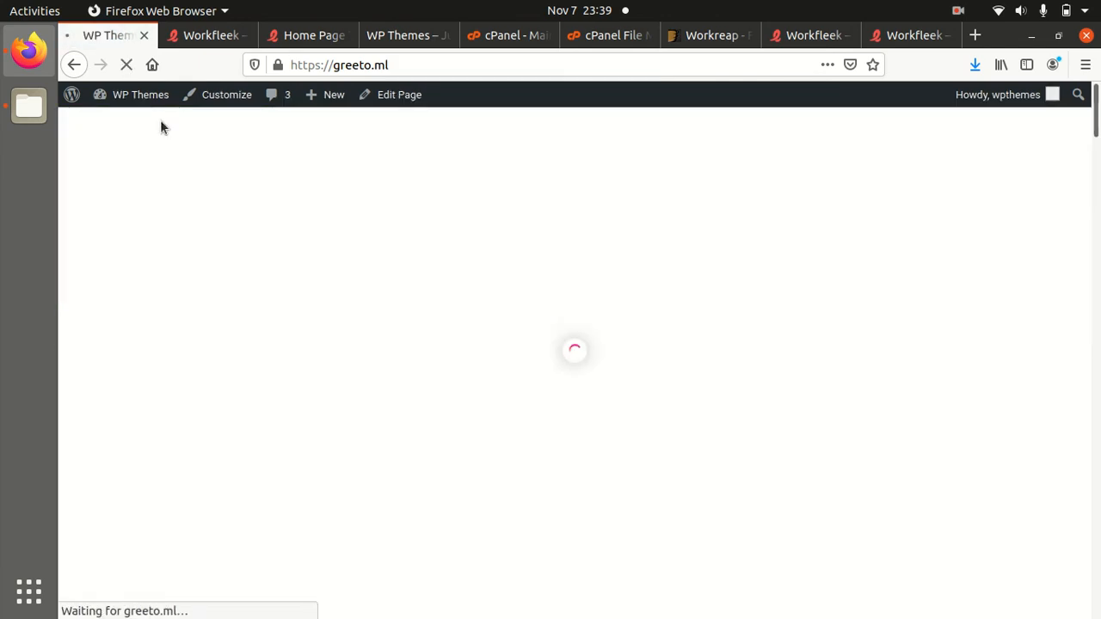
mouse_move(166, 95)
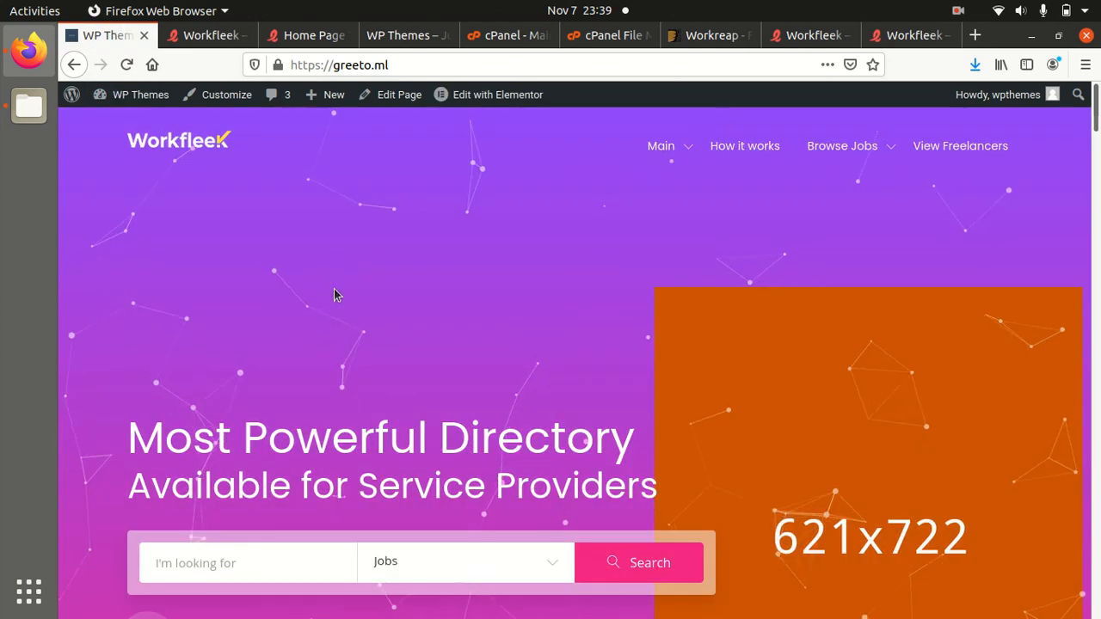
scroll(742, 348, down, 3)
scroll(743, 348, down, 5)
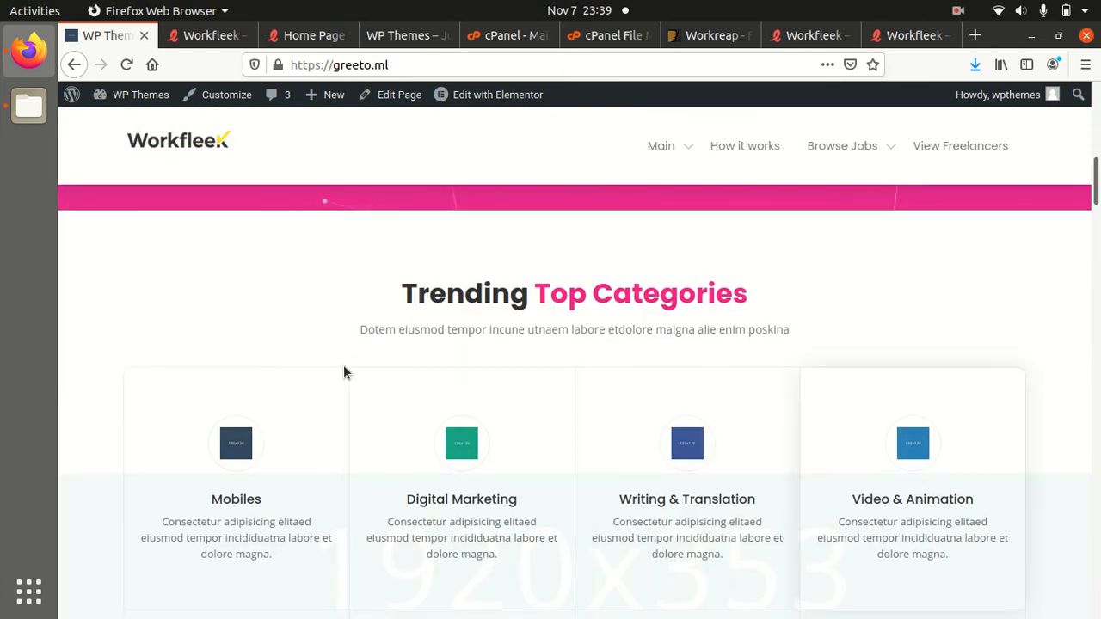
scroll(381, 373, up, 8)
Open the WordPress admin dashboard, completing the required WordPress database update on the way
mouse_move(128, 97)
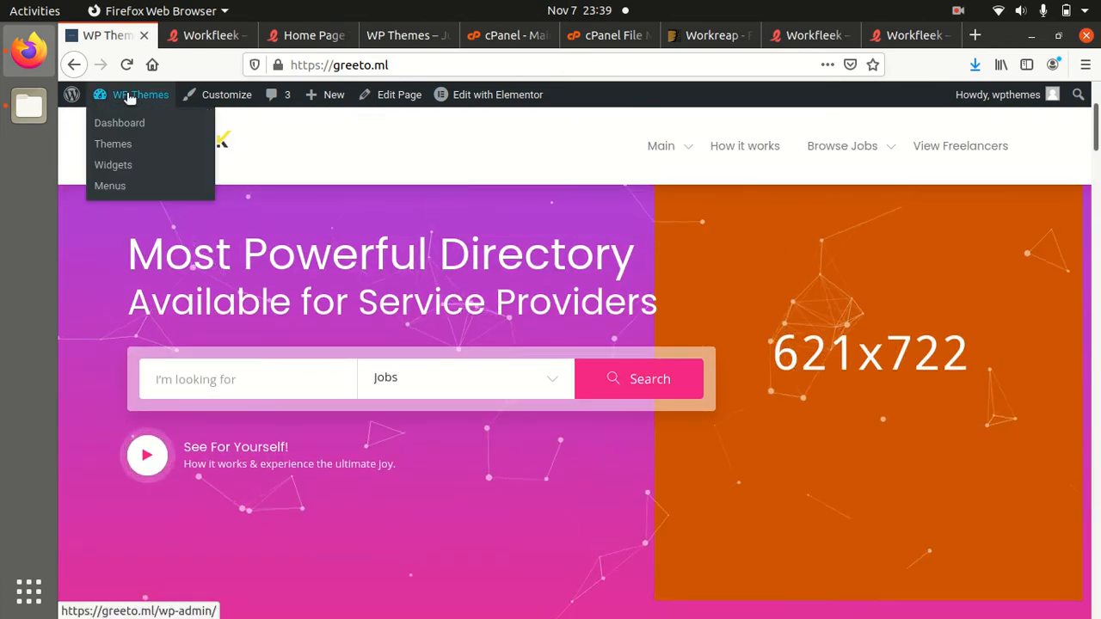
click(118, 125)
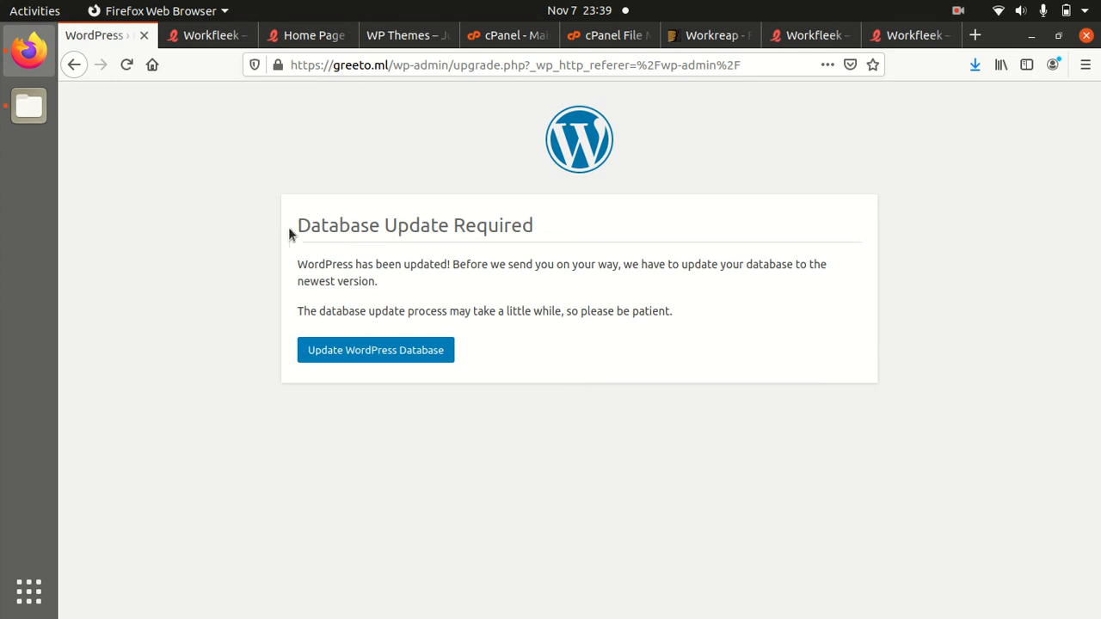
click(350, 346)
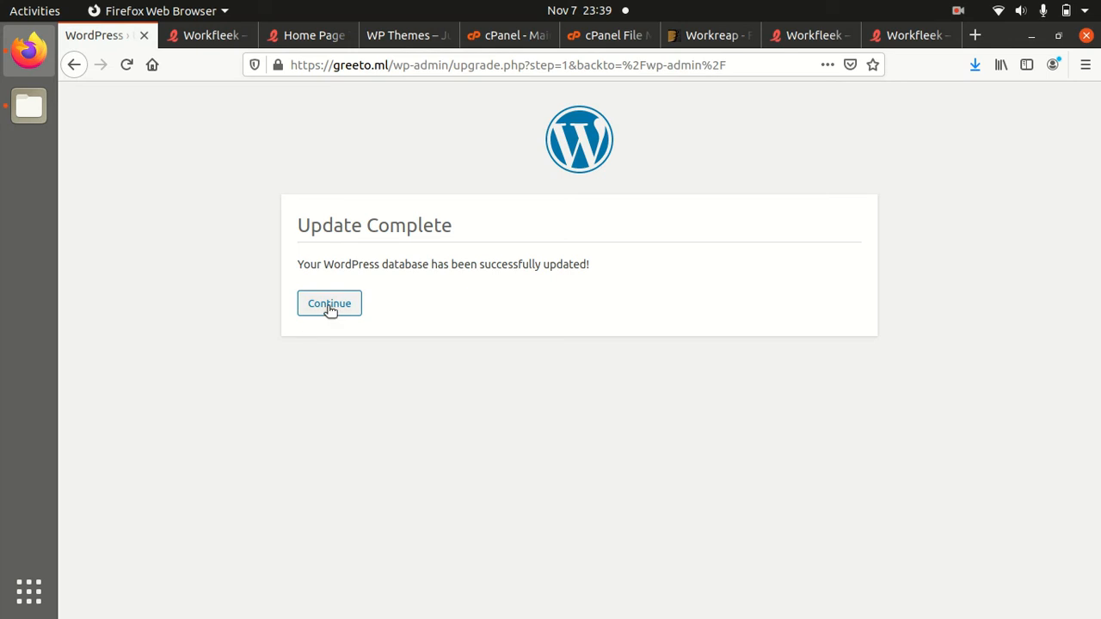
click(330, 306)
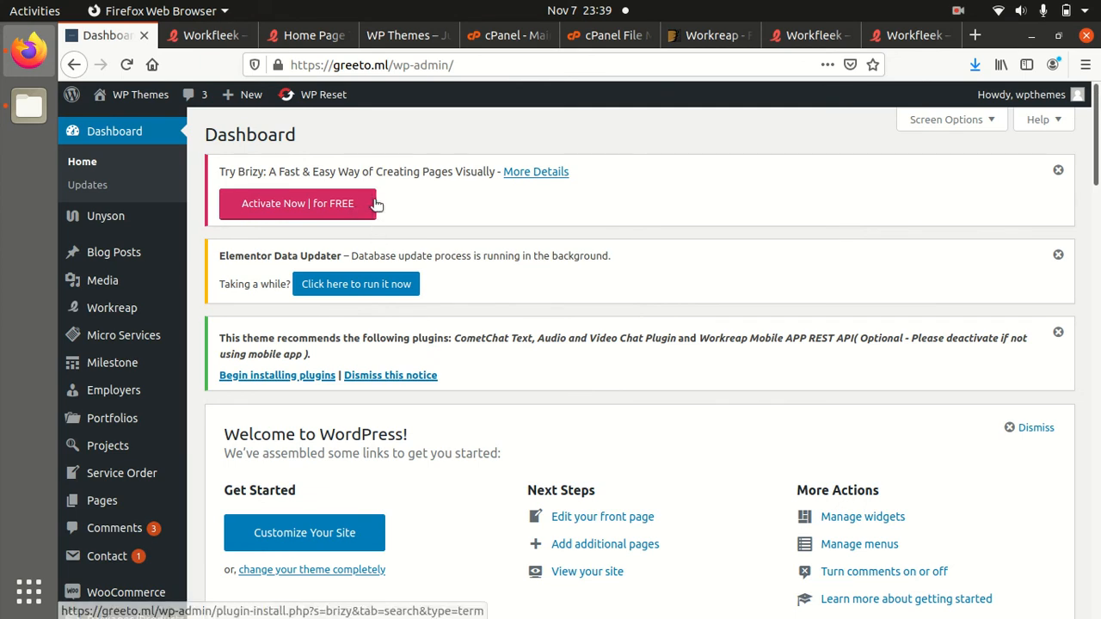
Dismiss the Brizy promotion notice on the dashboard and read the Elementor Data Updater notice
click(1059, 170)
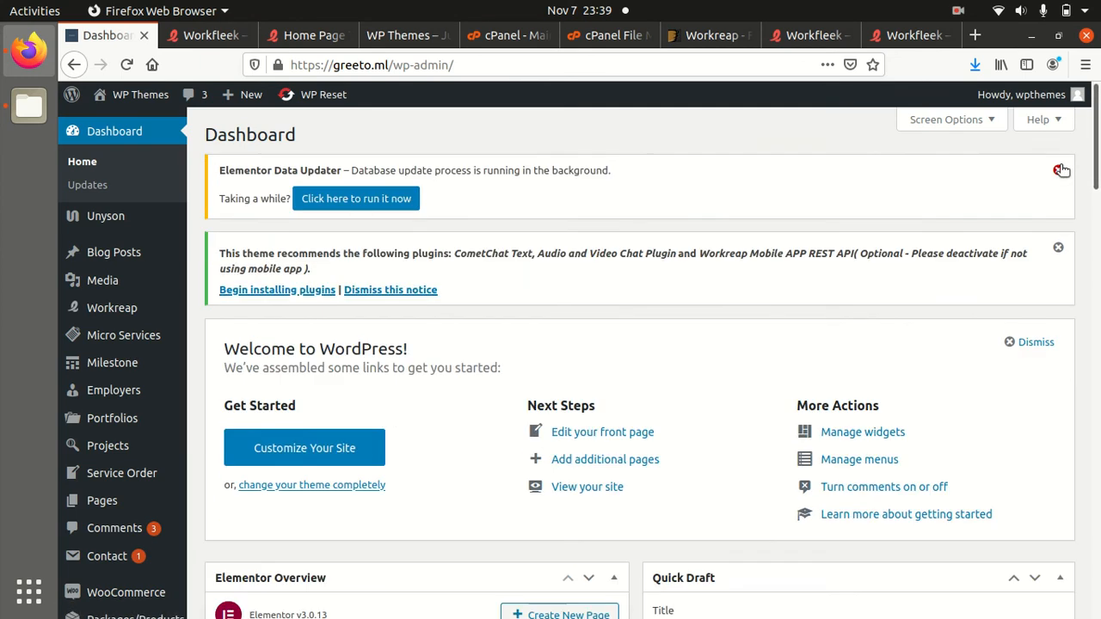
drag(350, 170, 572, 195)
click(555, 203)
drag(381, 171, 654, 187)
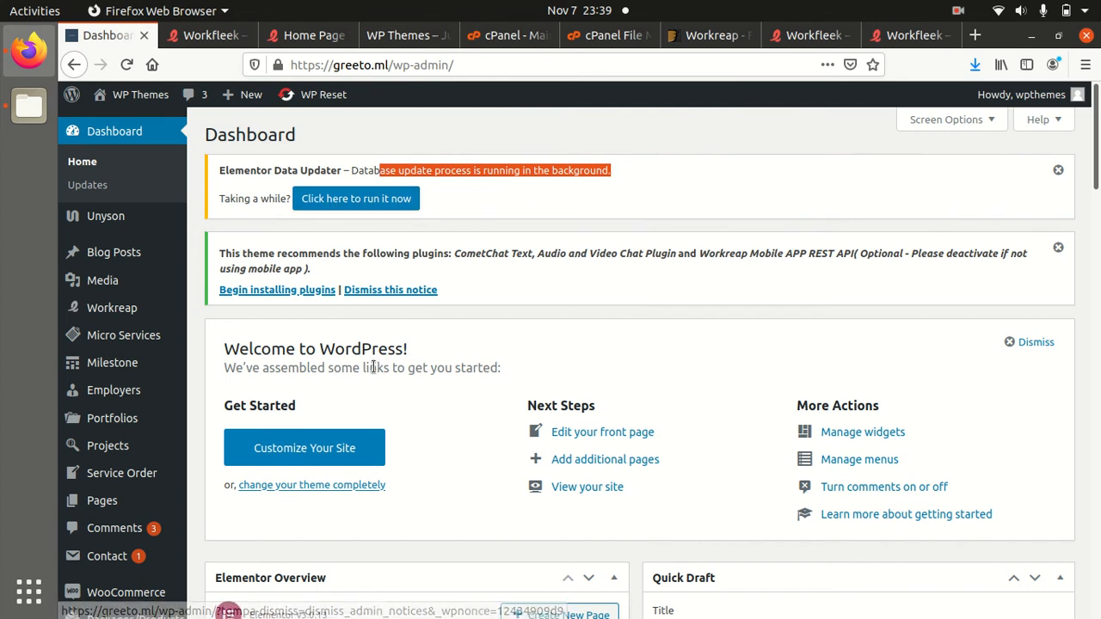
scroll(287, 399, down, 4)
scroll(277, 405, down, 3)
scroll(215, 396, up, 5)
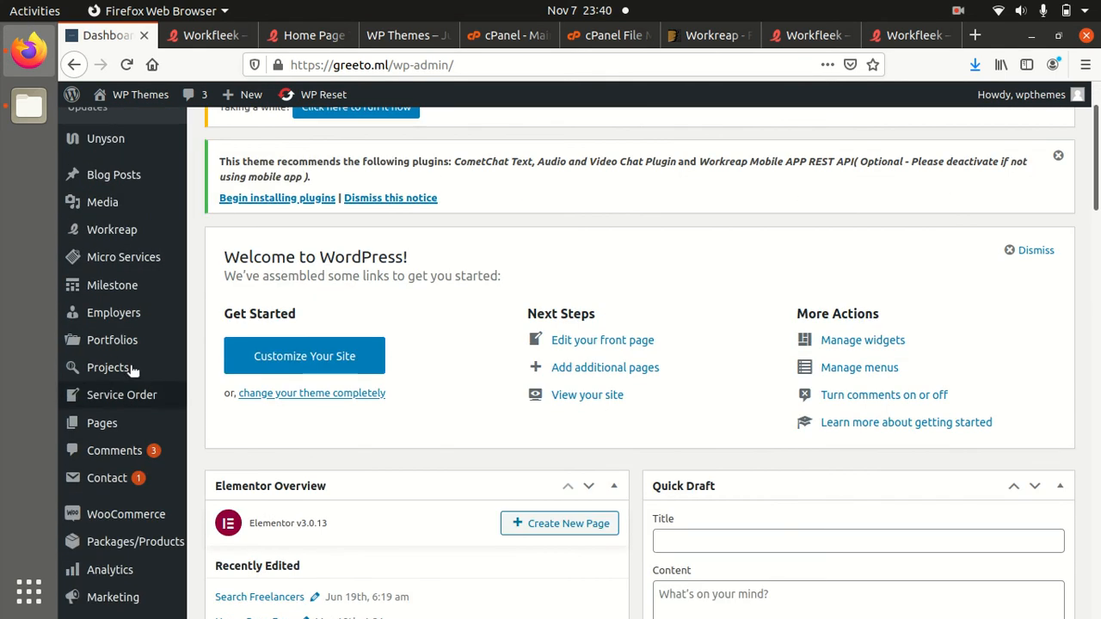
Open Workreap's Freelancers list and its Languages page in the admin area, and review the entries
mouse_move(129, 252)
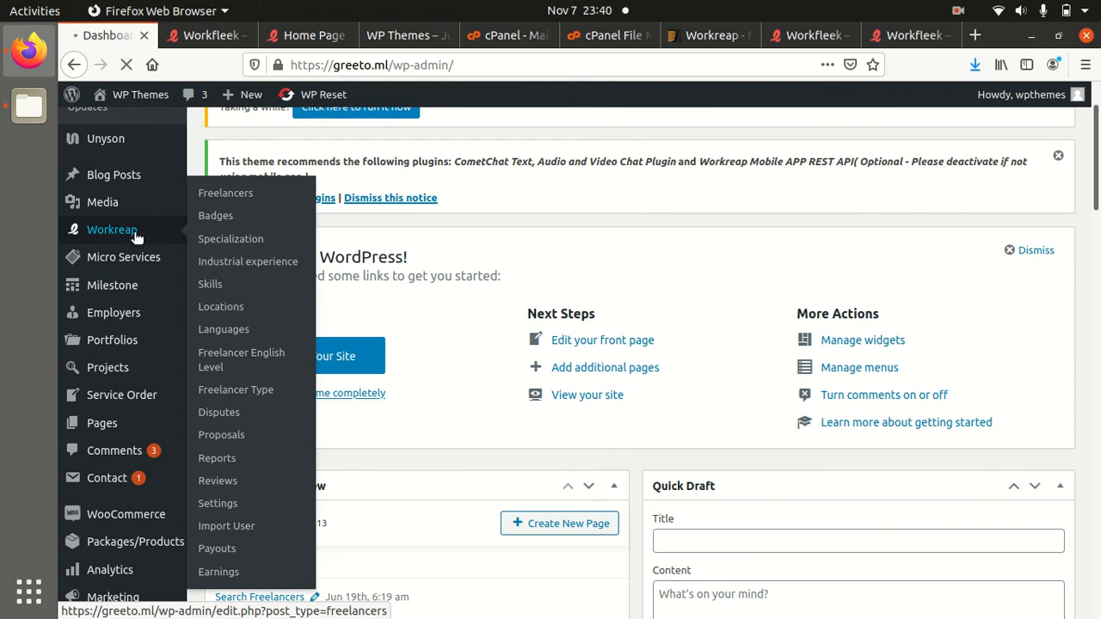
click(138, 236)
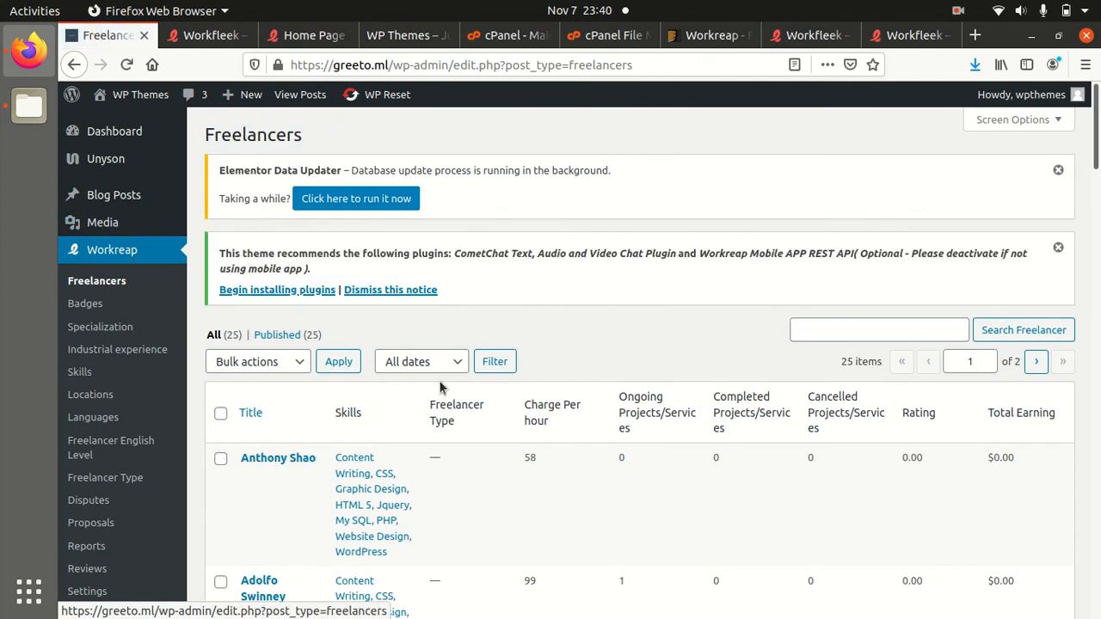
click(95, 306)
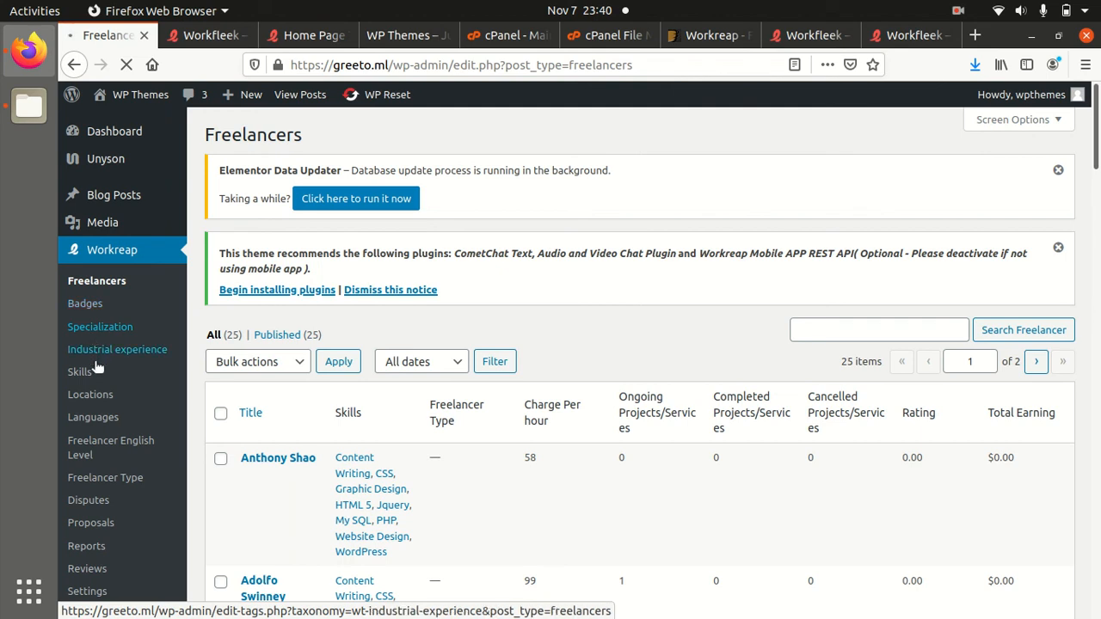
click(92, 416)
scroll(91, 440, down, 3)
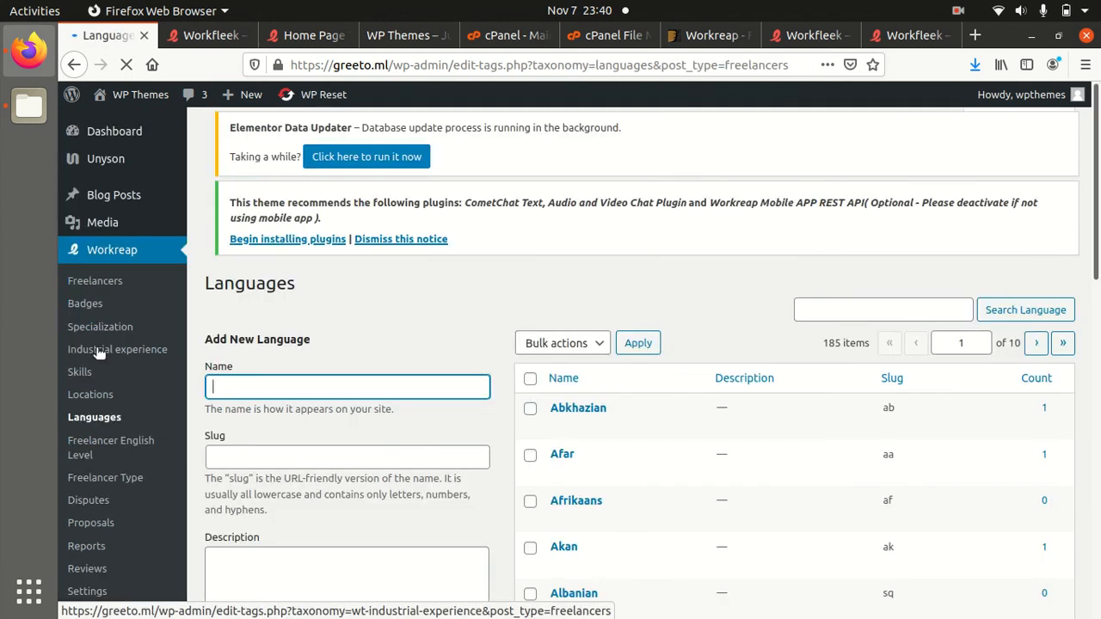
scroll(111, 420, down, 3)
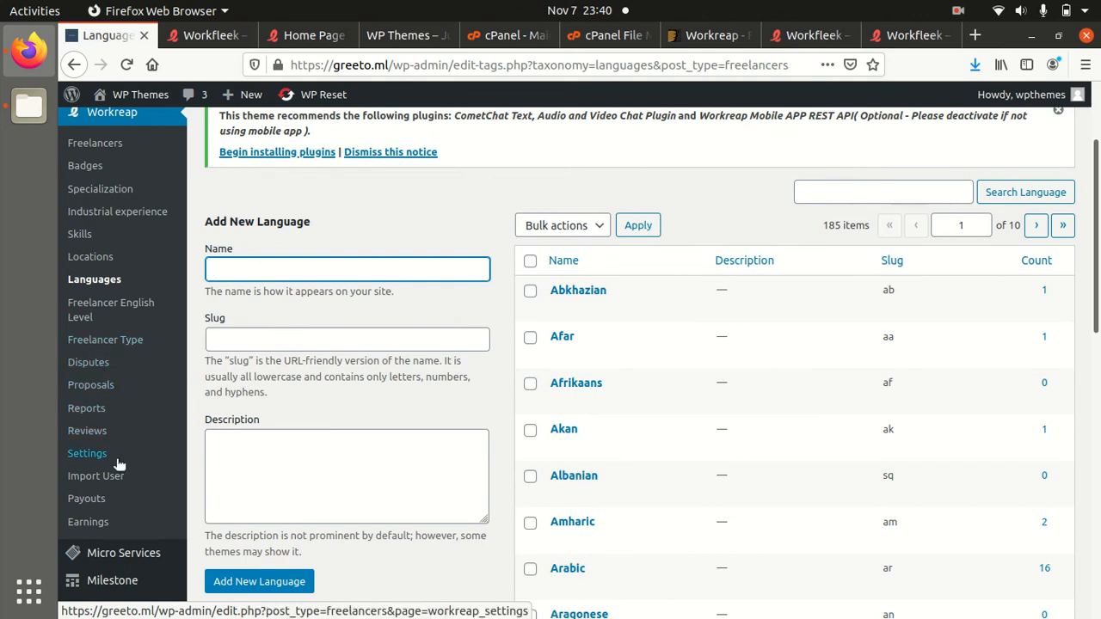
scroll(151, 487, down, 5)
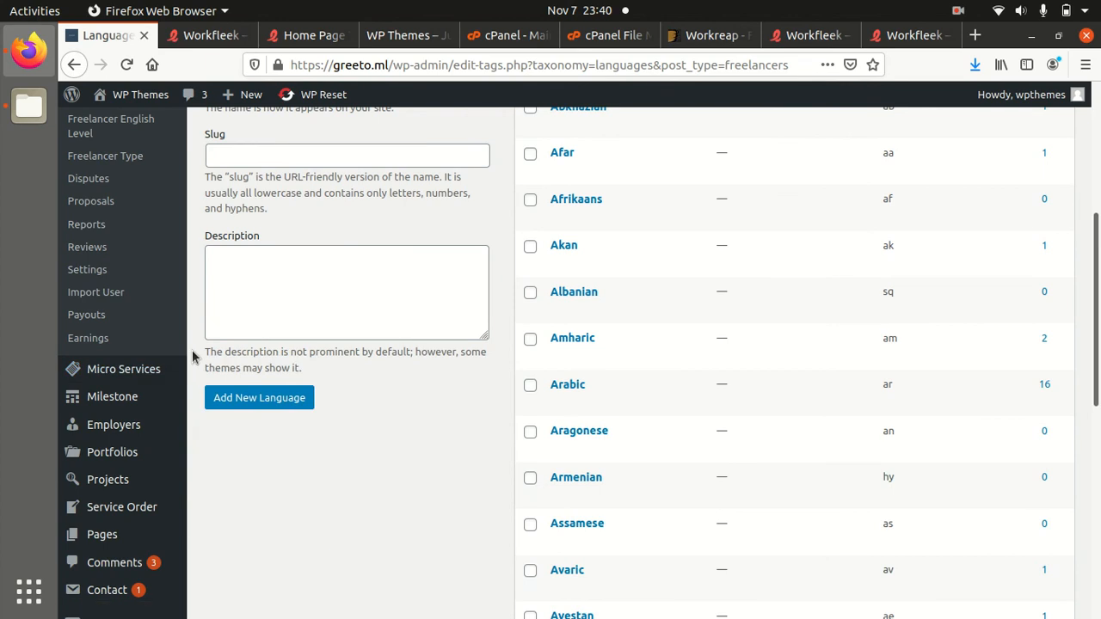
Examine the admin sections from Micro Services, Milestone and Projects through Appearance and Tools, and open Workreap's Badges page
mouse_move(129, 380)
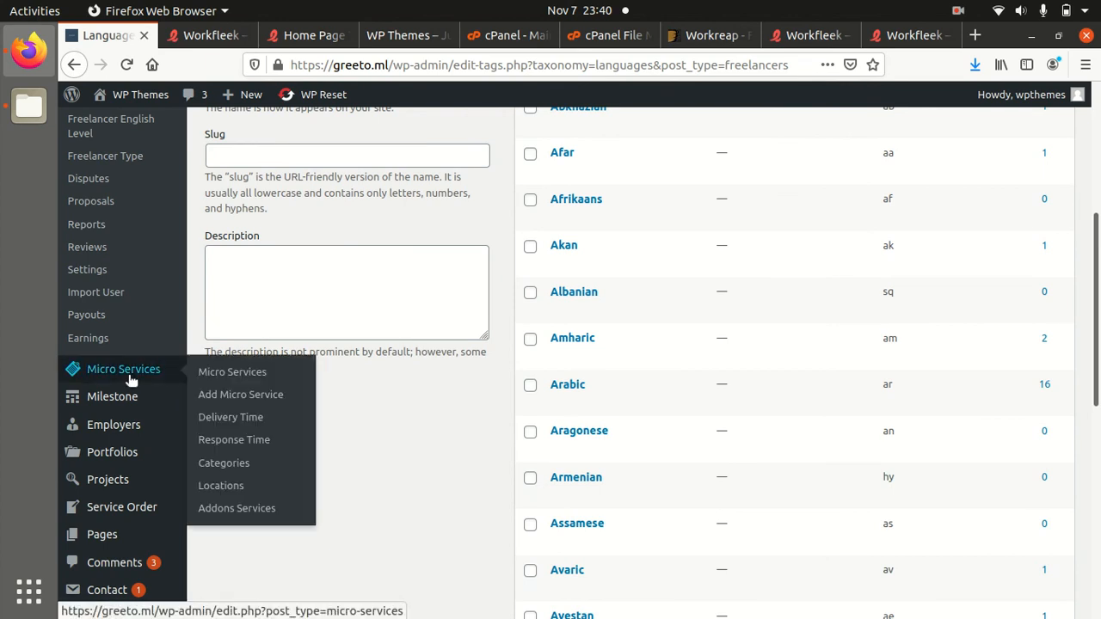
mouse_move(126, 410)
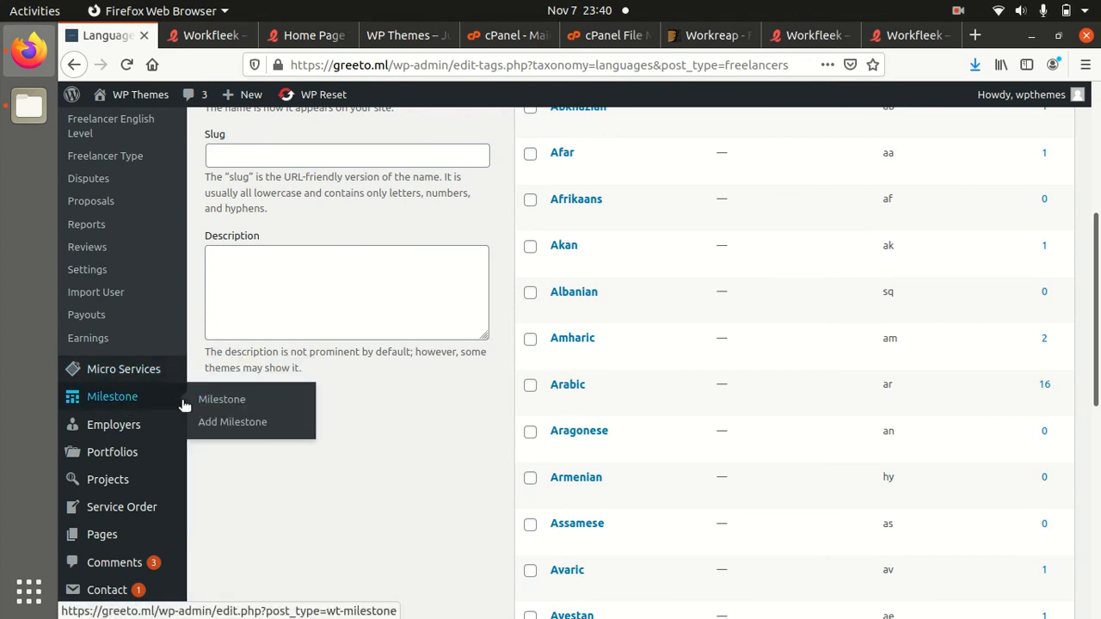
mouse_move(135, 435)
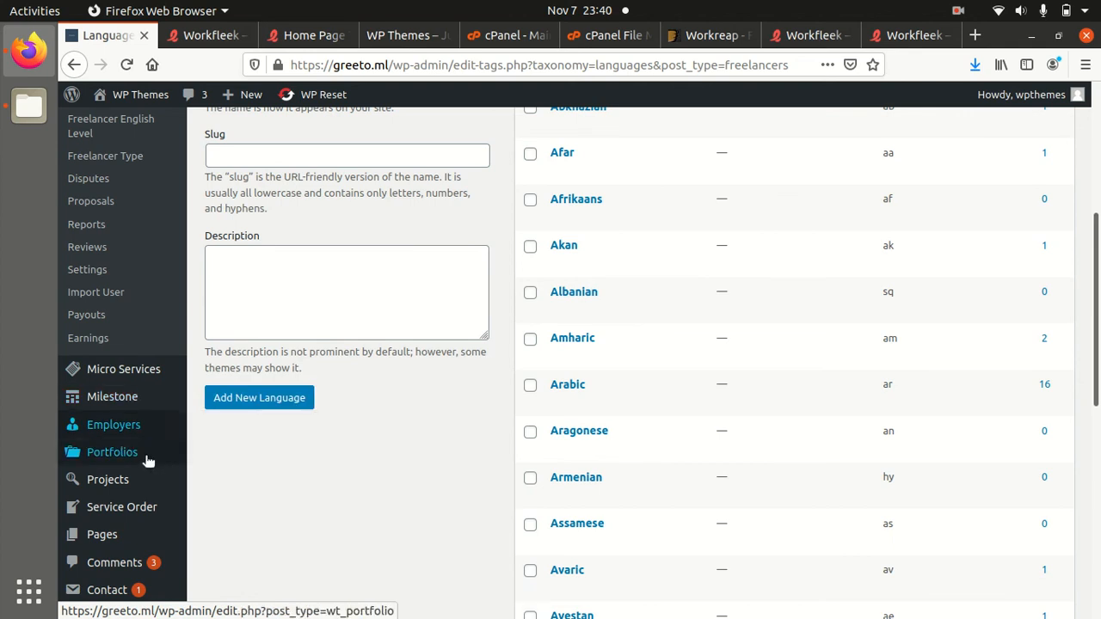
mouse_move(140, 480)
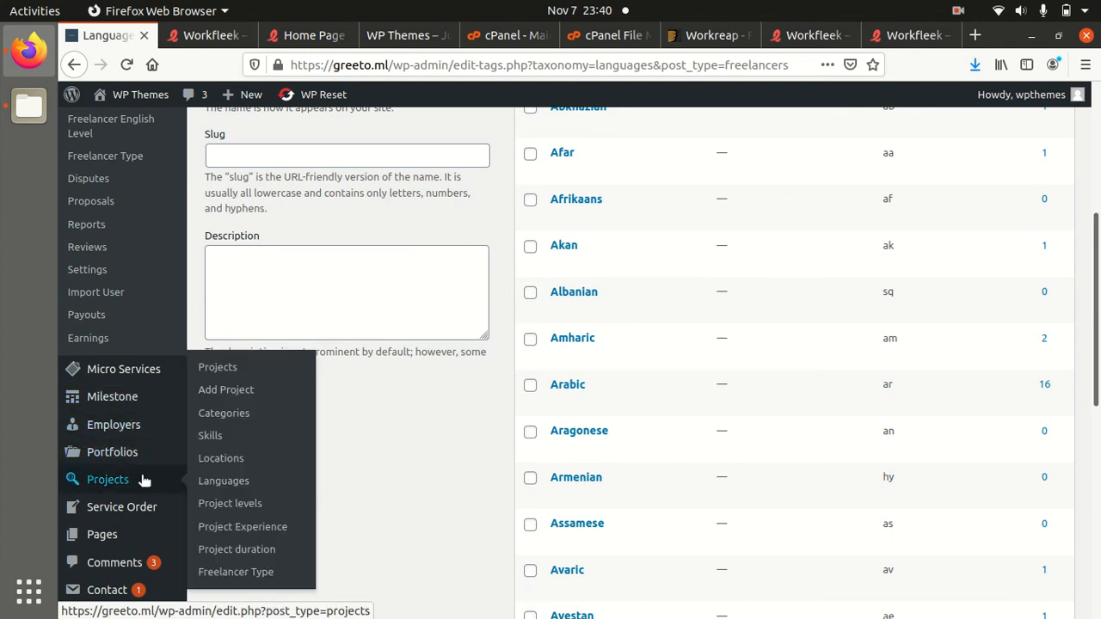
scroll(137, 509, down, 3)
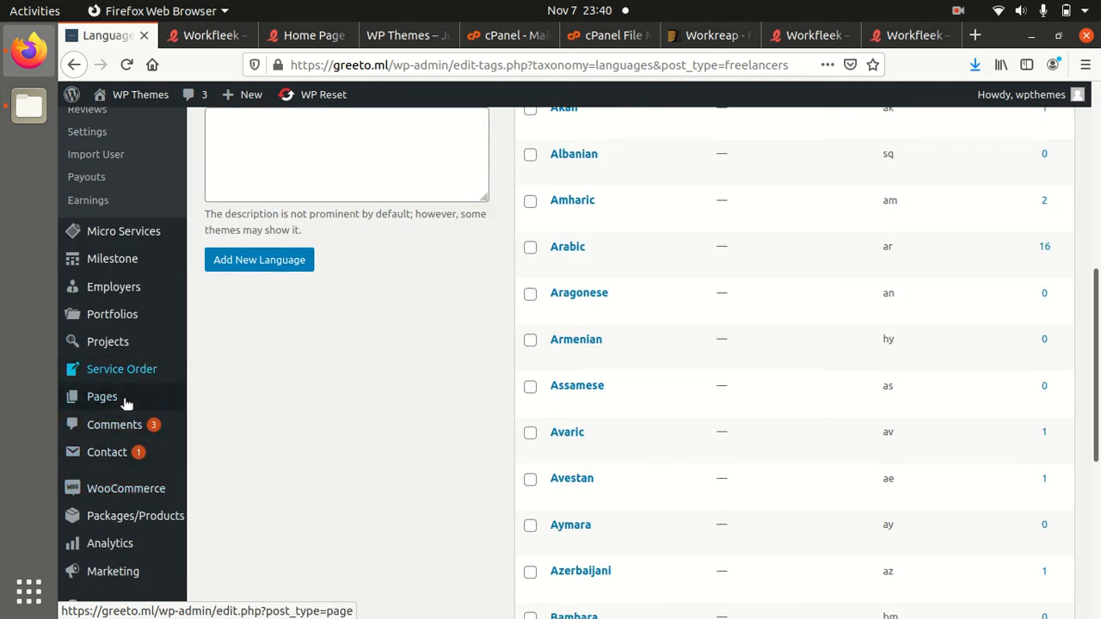
scroll(121, 469, down, 3)
scroll(129, 468, down, 2)
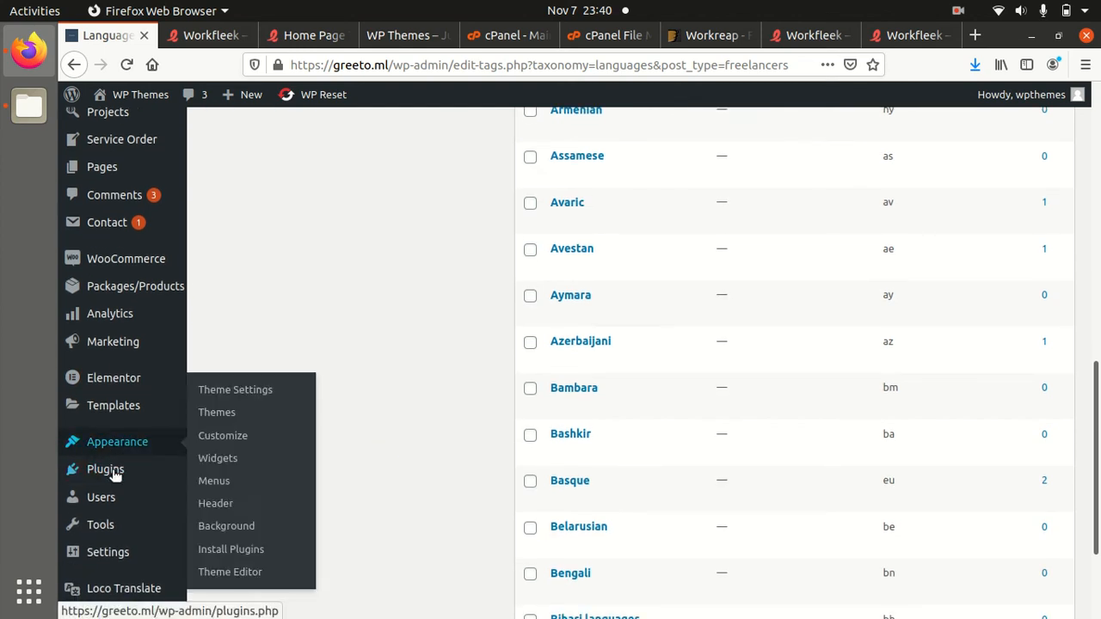
mouse_move(117, 522)
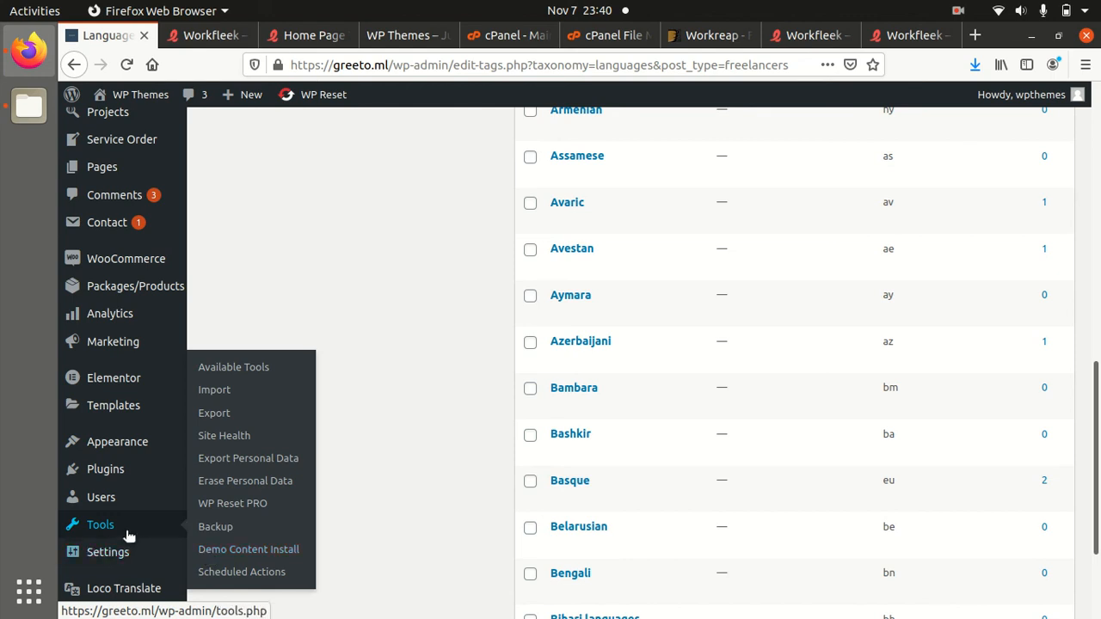
scroll(146, 426, up, 10)
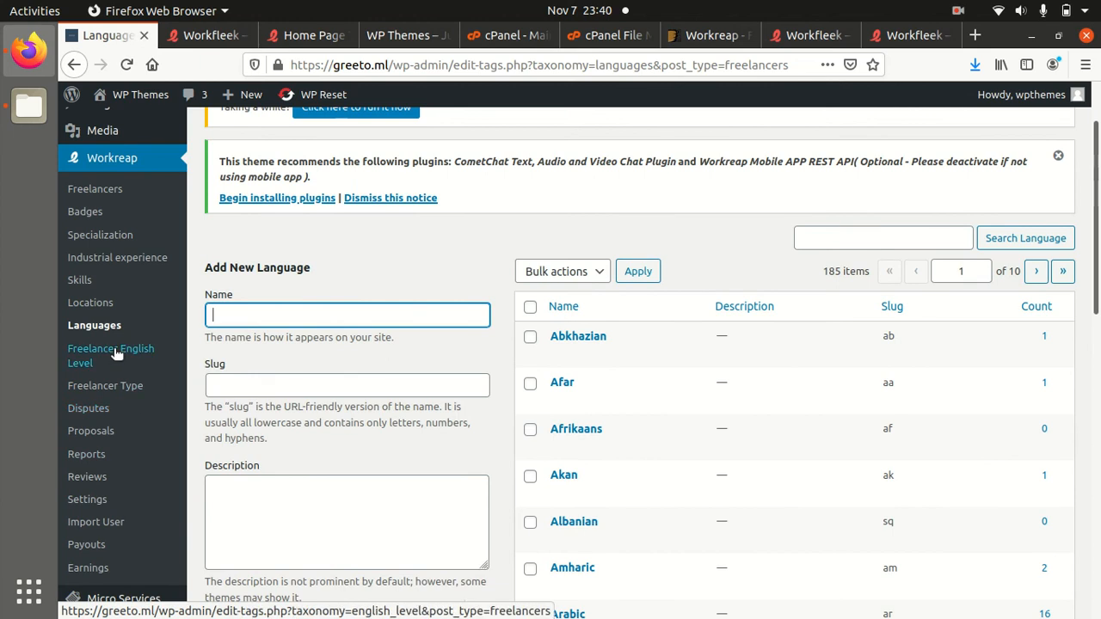
click(84, 213)
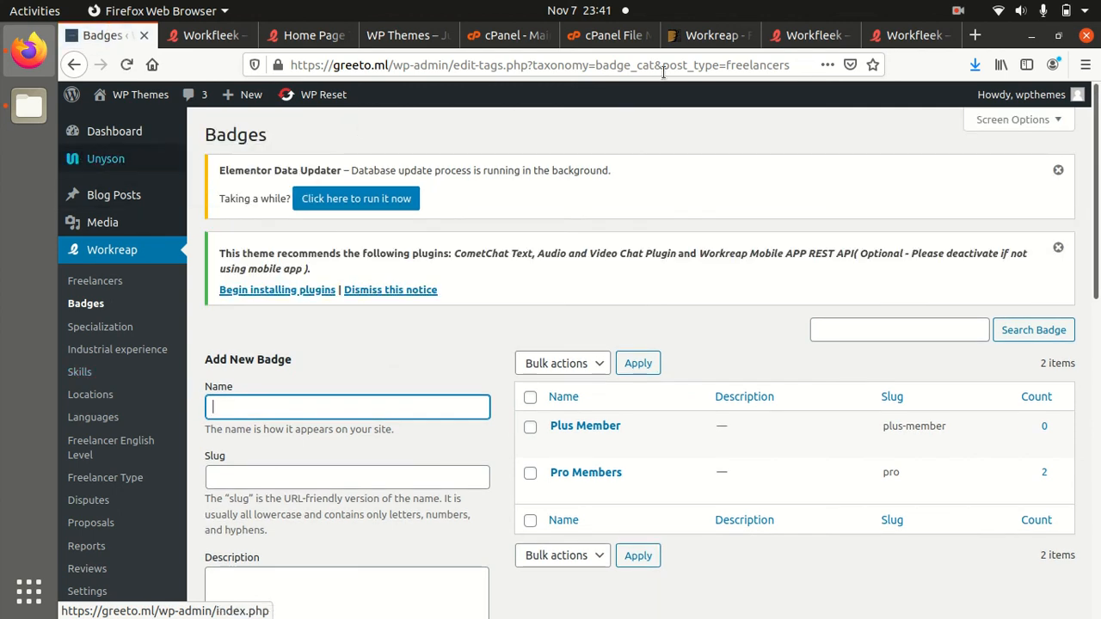
View the Workreap theme's ThemeForest product page and title, and switch to the official Workfleek demo site for comparison
click(711, 35)
click(300, 226)
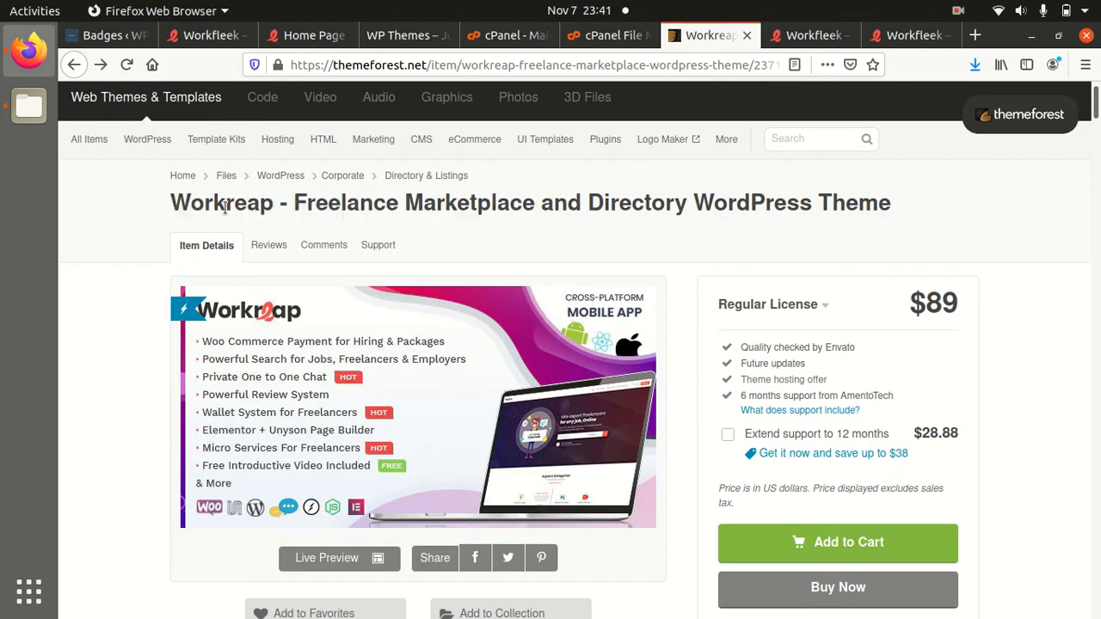
drag(171, 196, 532, 204)
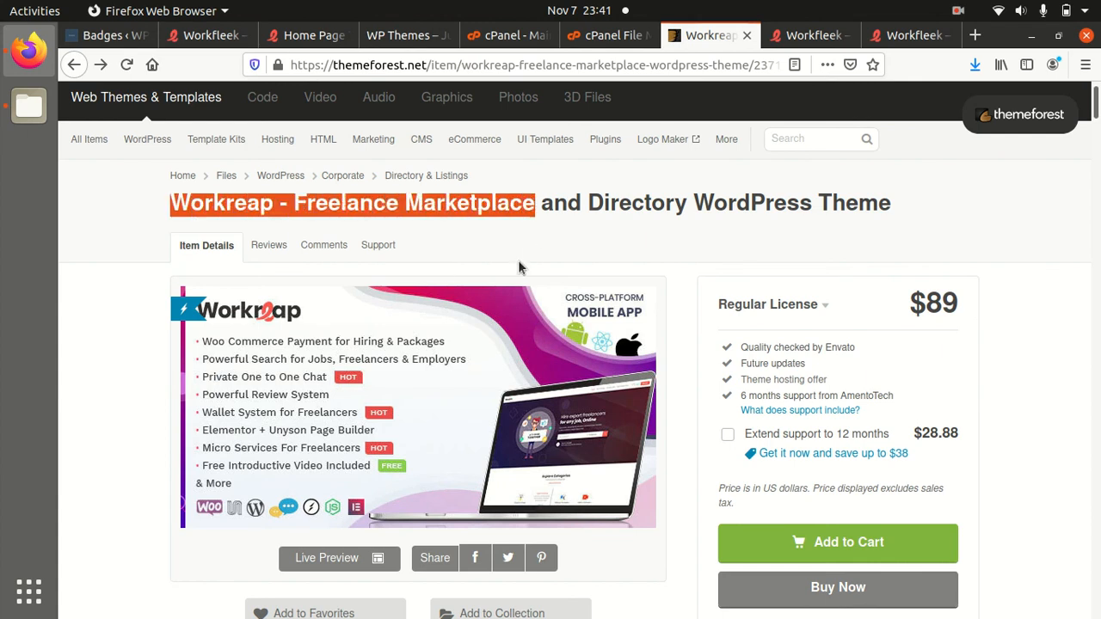
scroll(623, 326, down, 3)
click(112, 35)
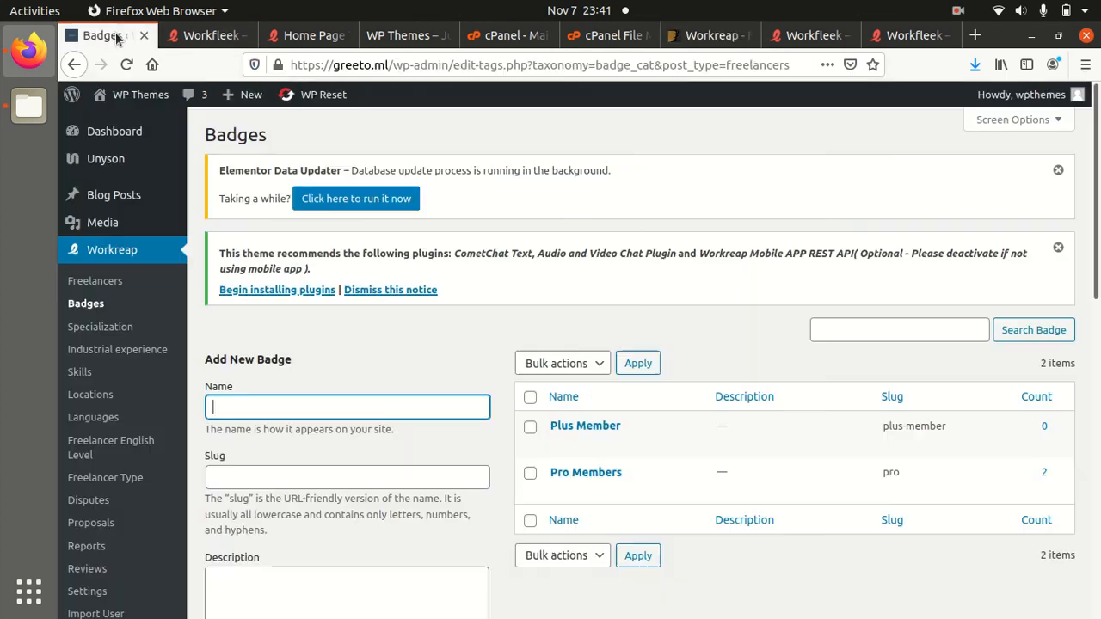
click(206, 35)
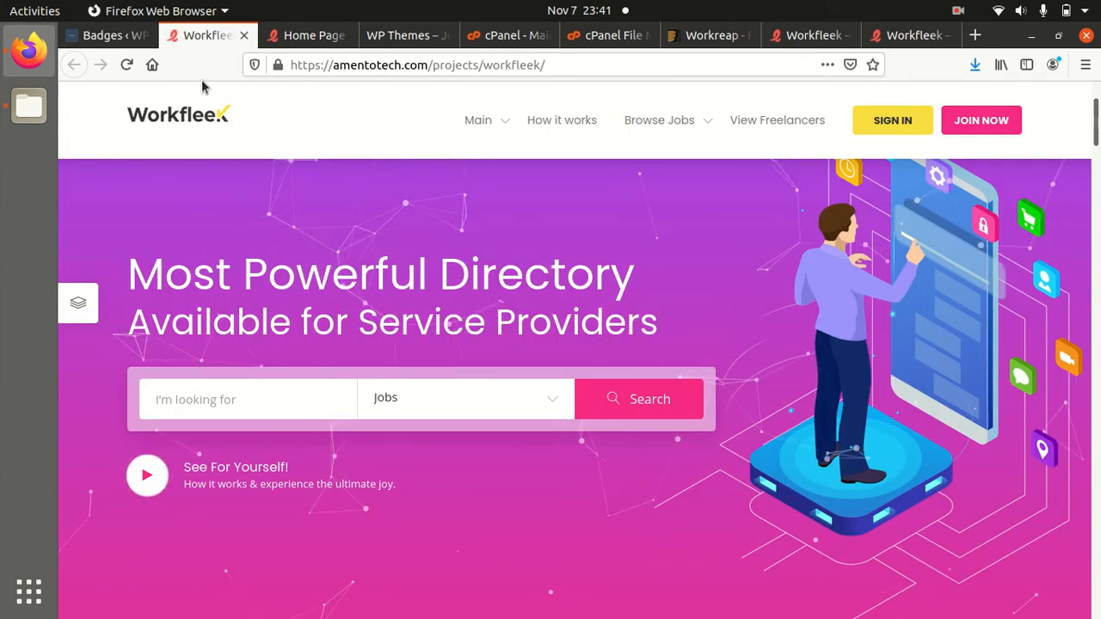
Open the live site from the WordPress admin Badges page and close the Workfleek demo page beside it
click(101, 35)
mouse_move(128, 103)
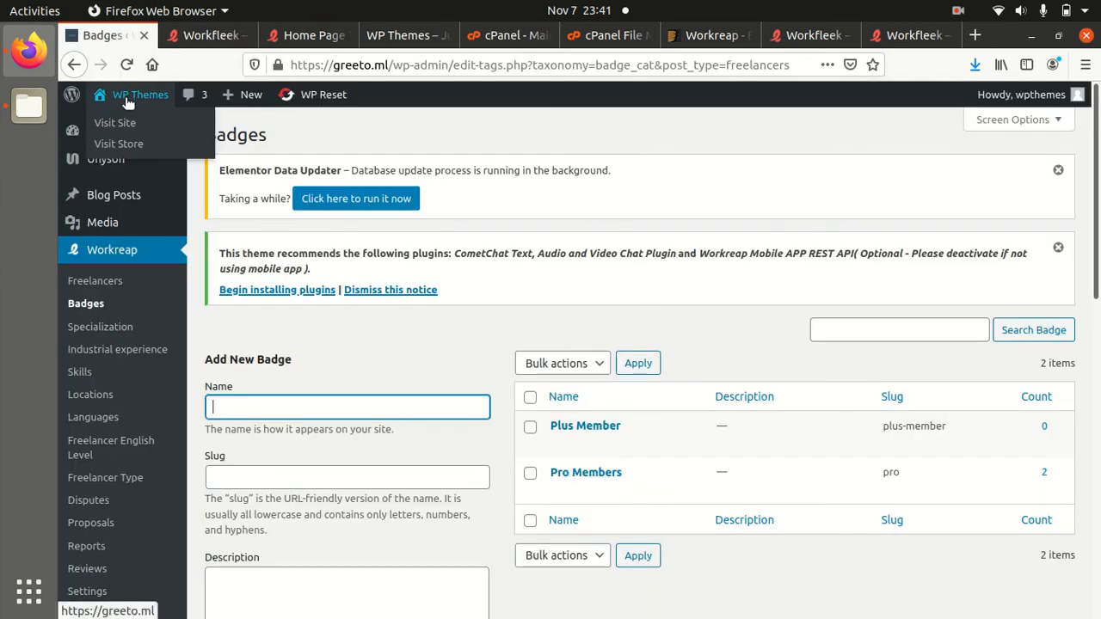
click(160, 100)
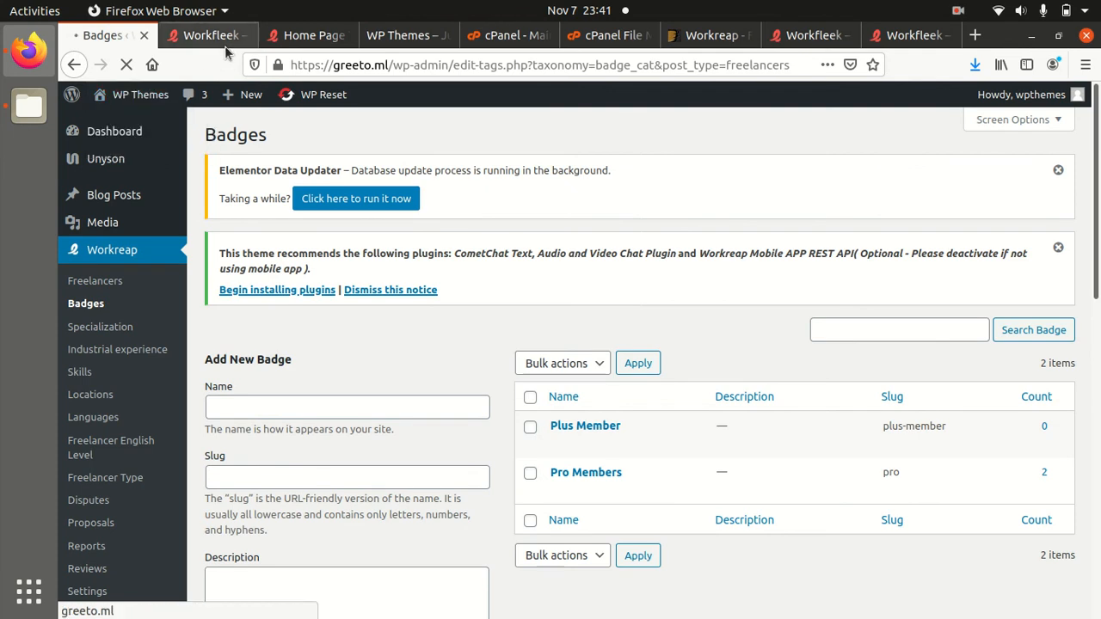
click(215, 37)
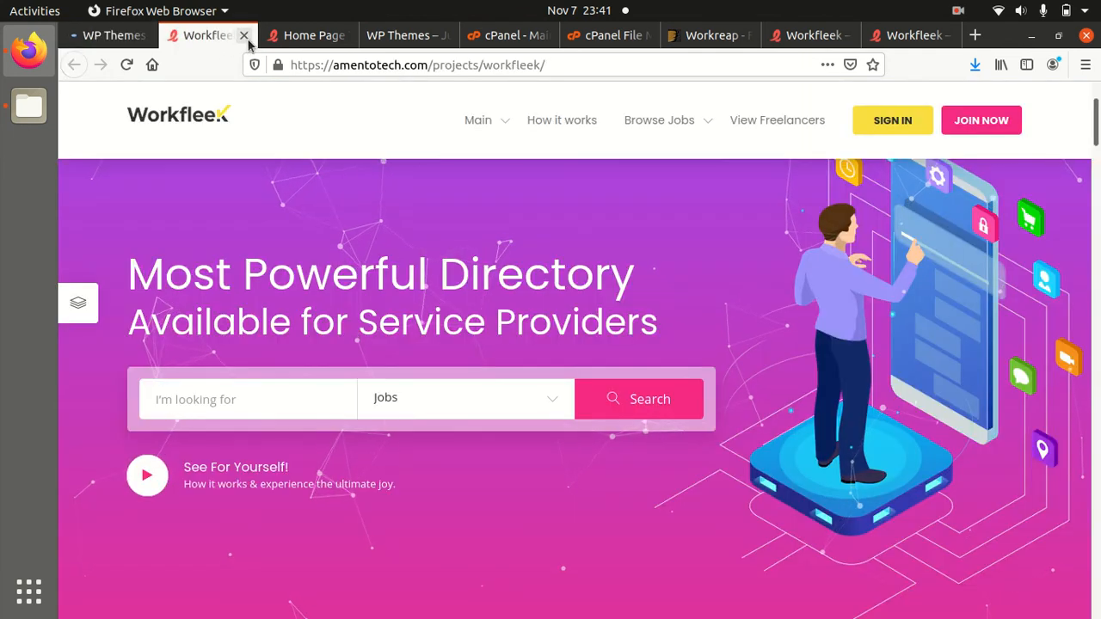
click(245, 37)
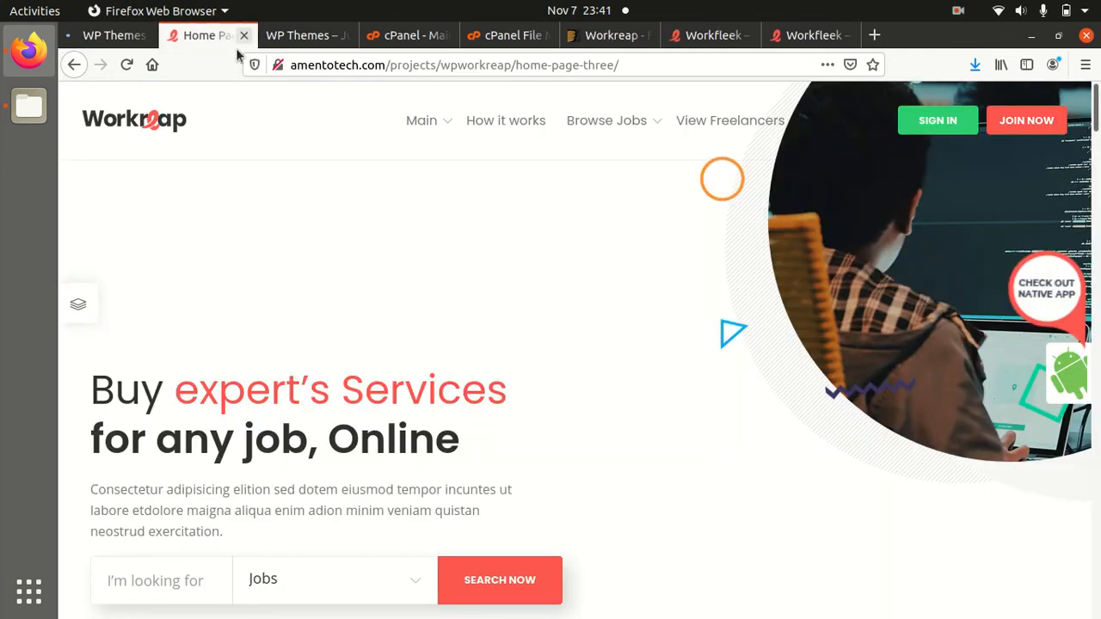
Return to the greeto.ml homepage and look over its hero section and the content below
click(130, 38)
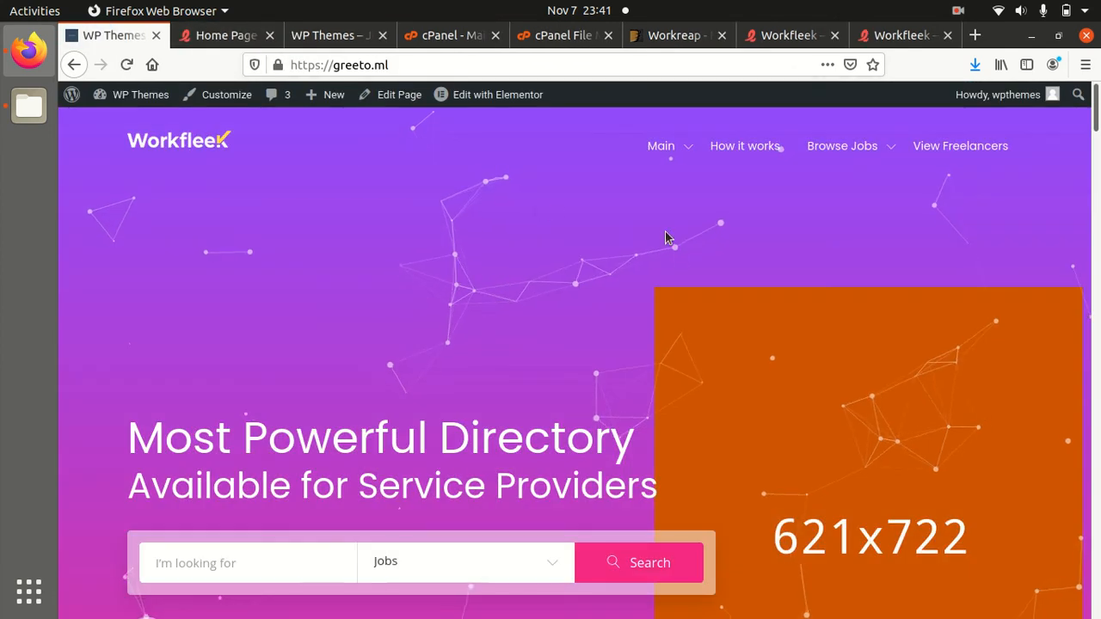
scroll(697, 342, down, 5)
scroll(679, 334, up, 5)
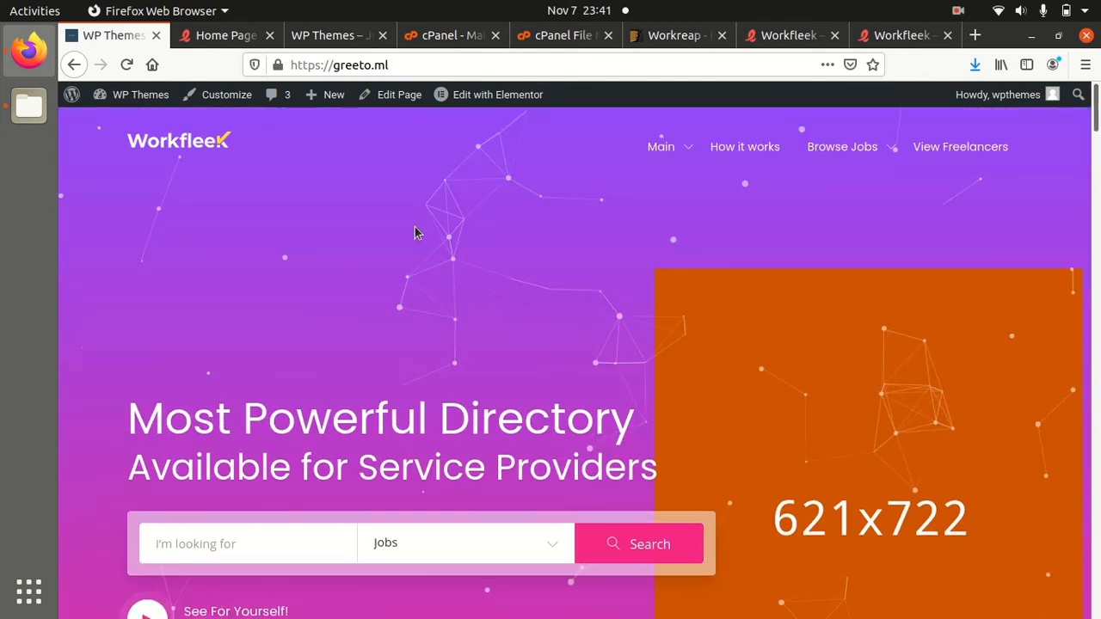